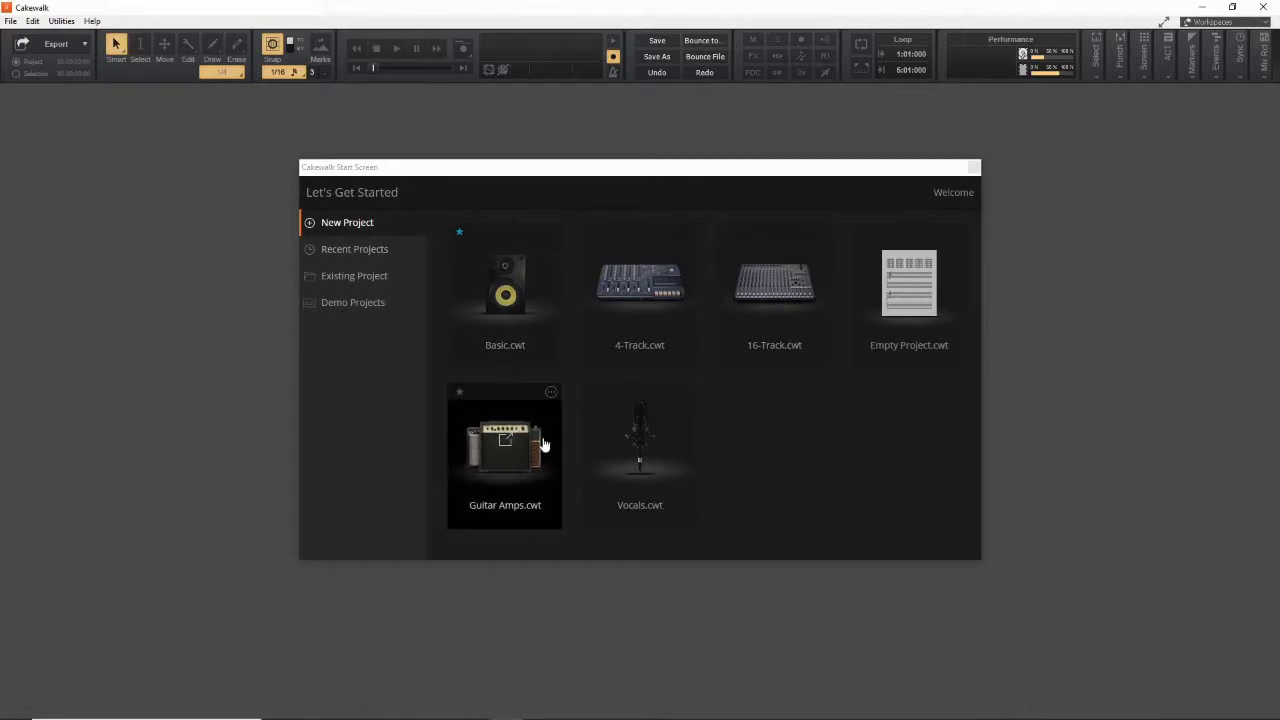
Start a new project from the Basic.cwt template on the Start Screen
left_click(462, 288)
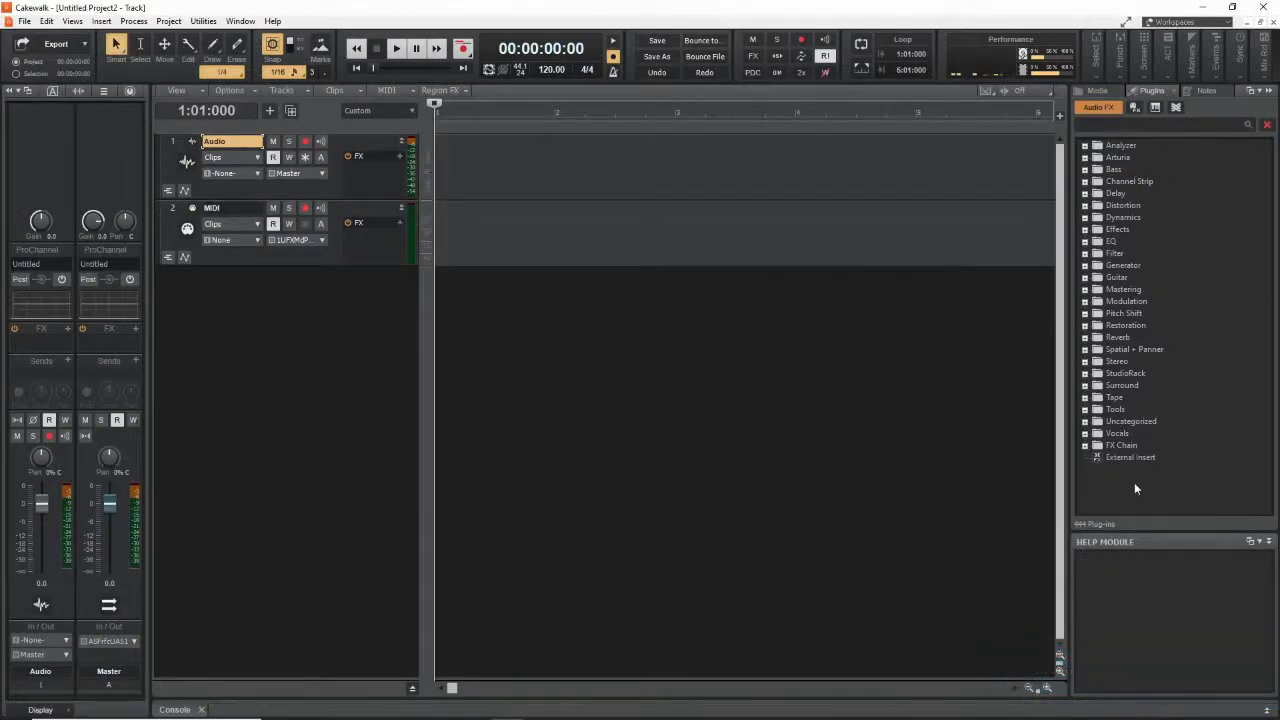
Collapse the Help Module and reopen the Browser so the Audio FX tree fills the panel
left_click(1268, 541)
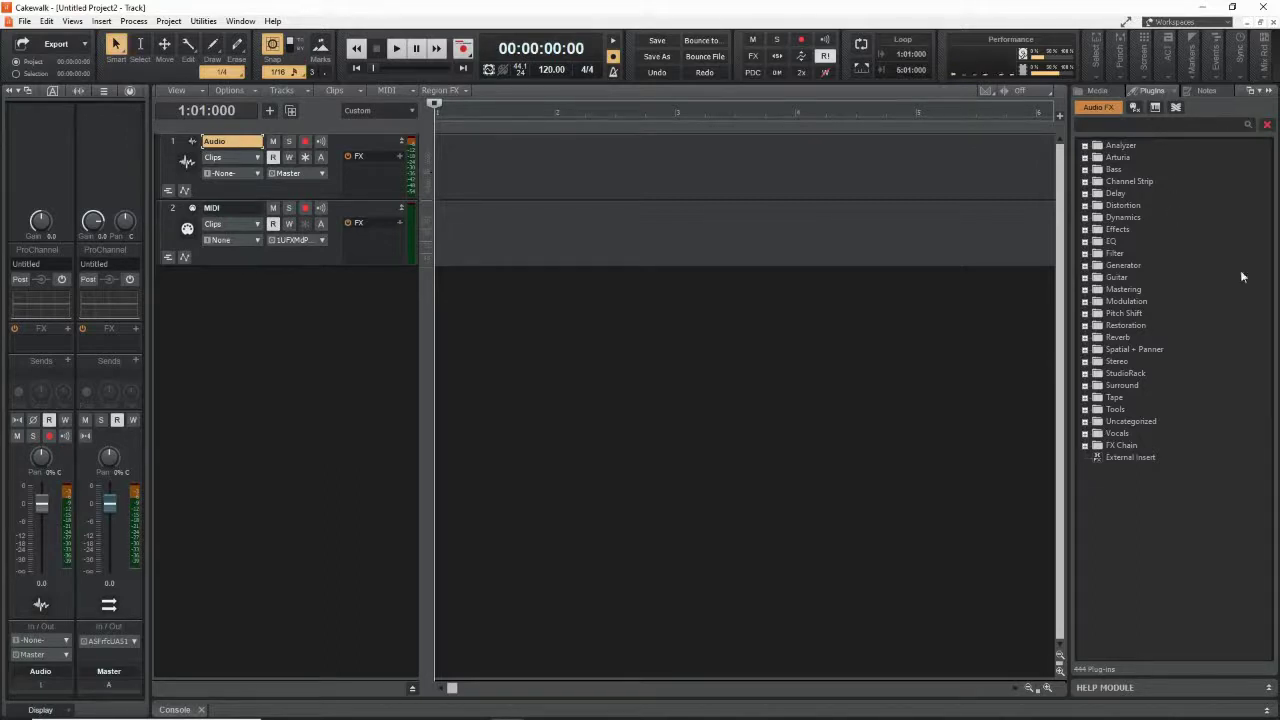
left_click(1270, 91)
left_click(1270, 91)
left_click(68, 330)
mouse_move(97, 344)
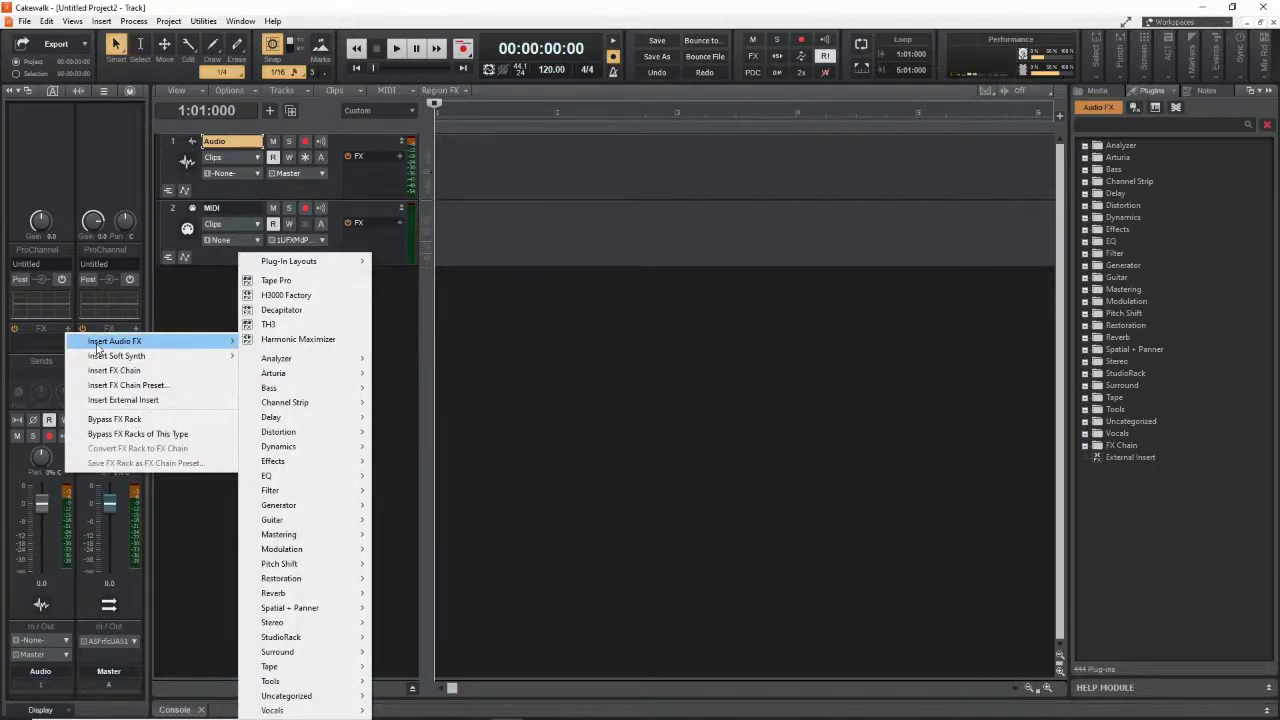
mouse_move(328, 262)
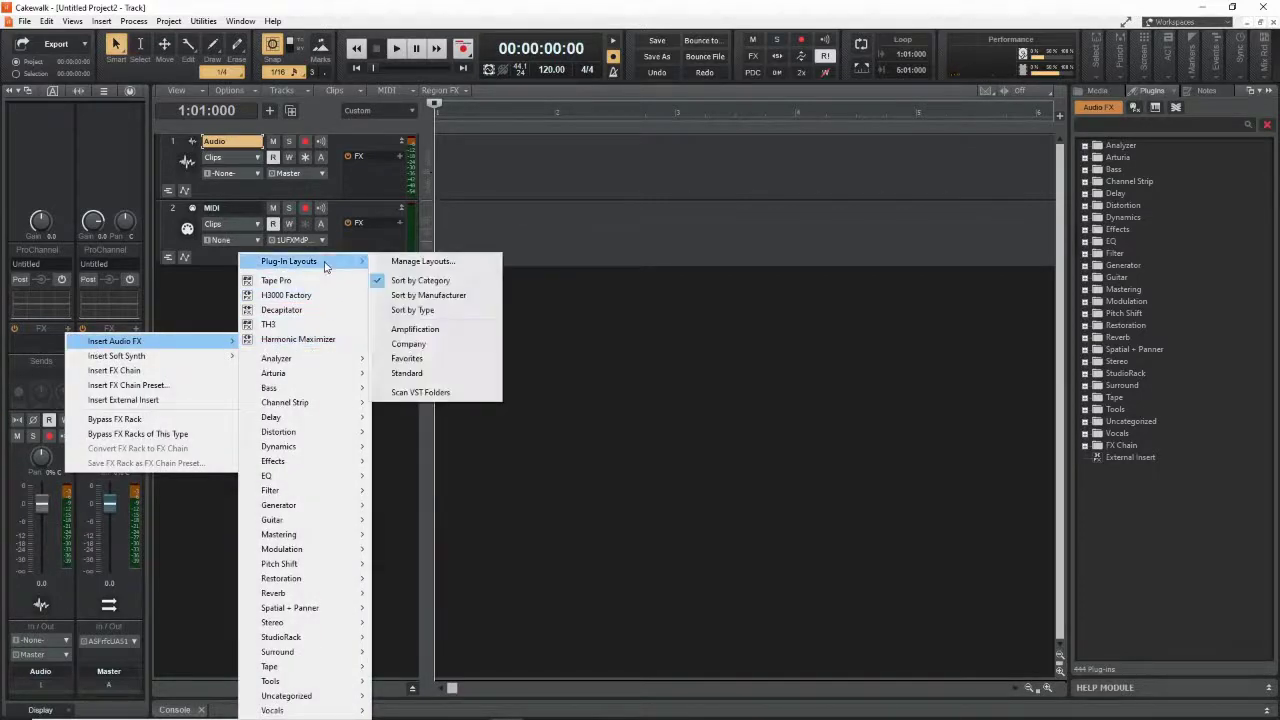
left_click(399, 262)
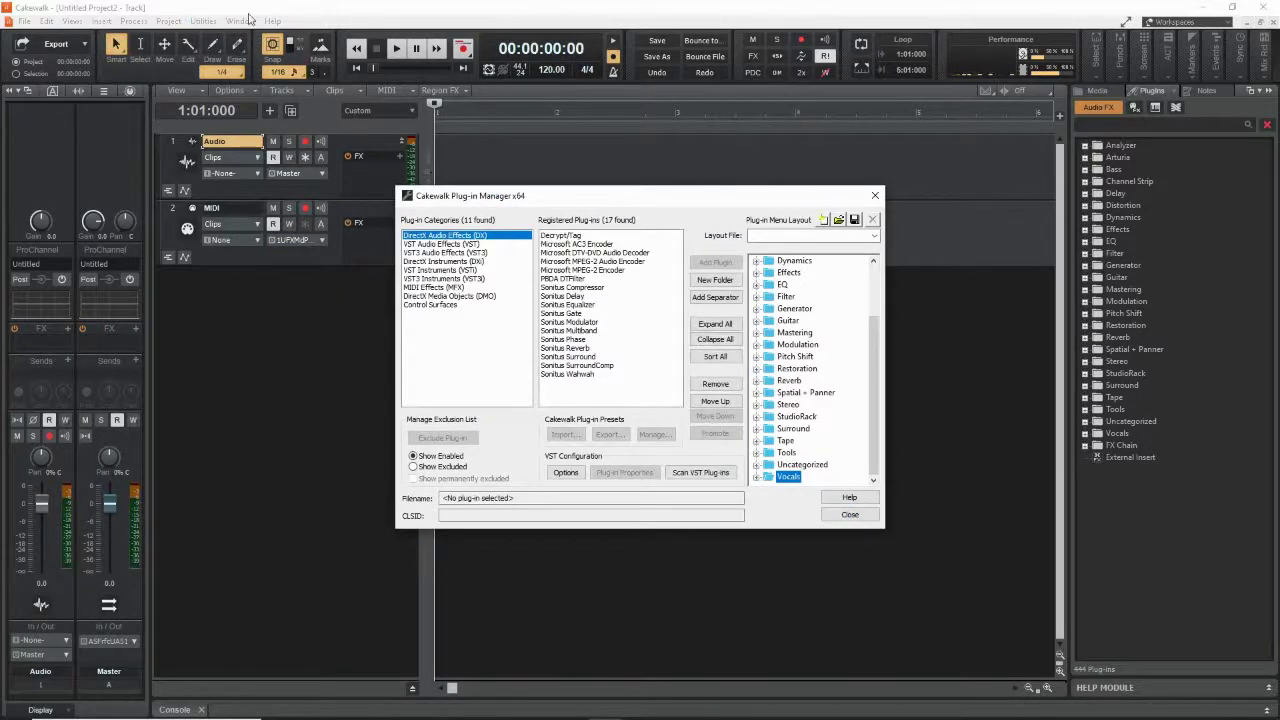
key("Escape")
left_click(207, 21)
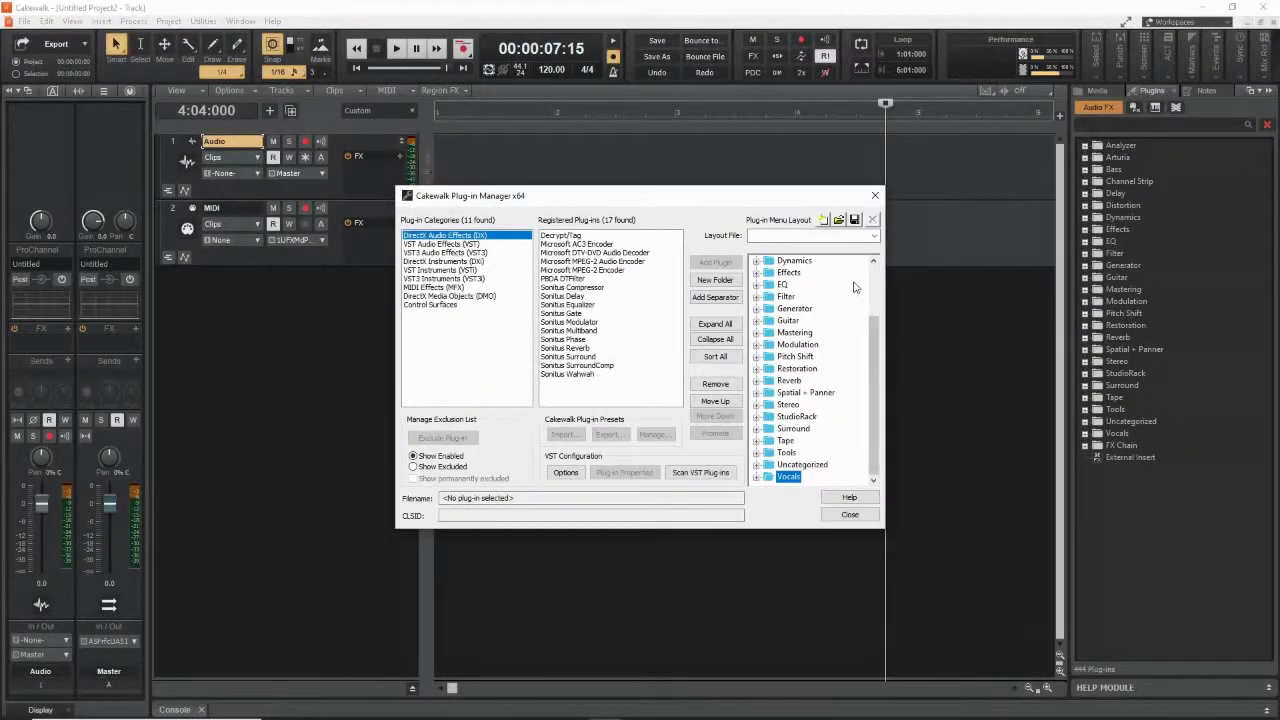
left_click_drag(874, 376, 874, 322)
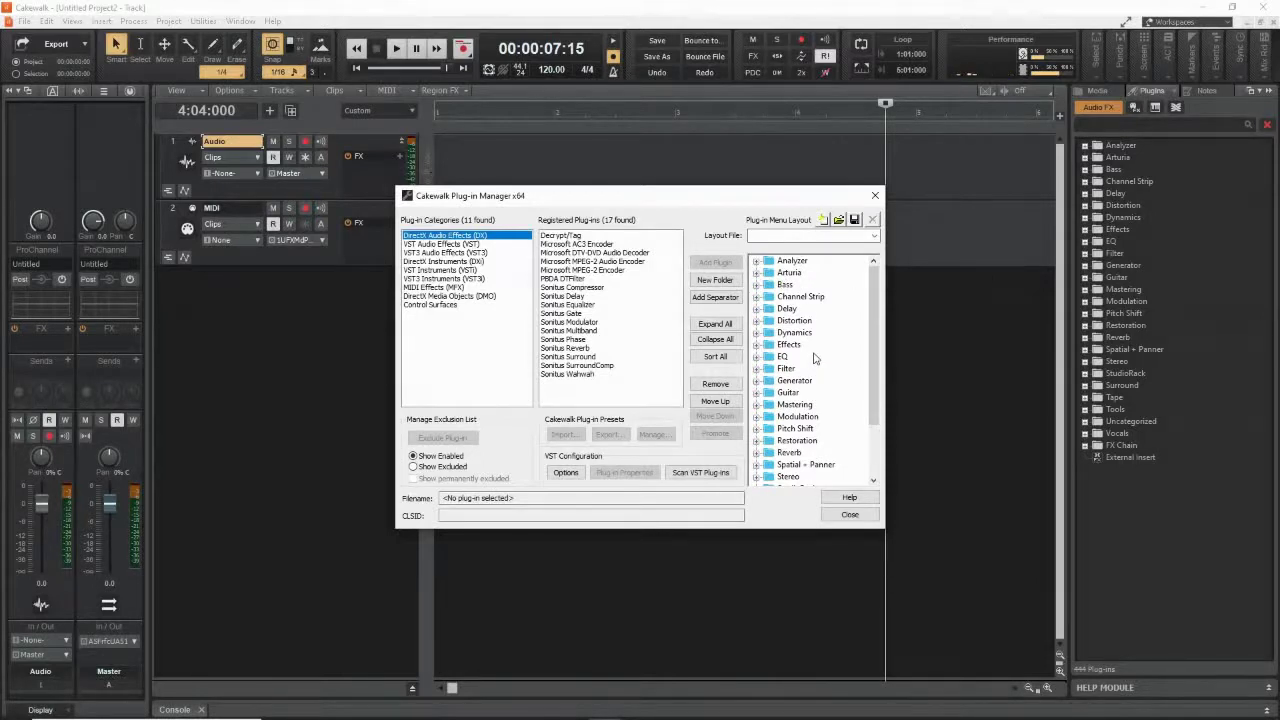
left_click(866, 514)
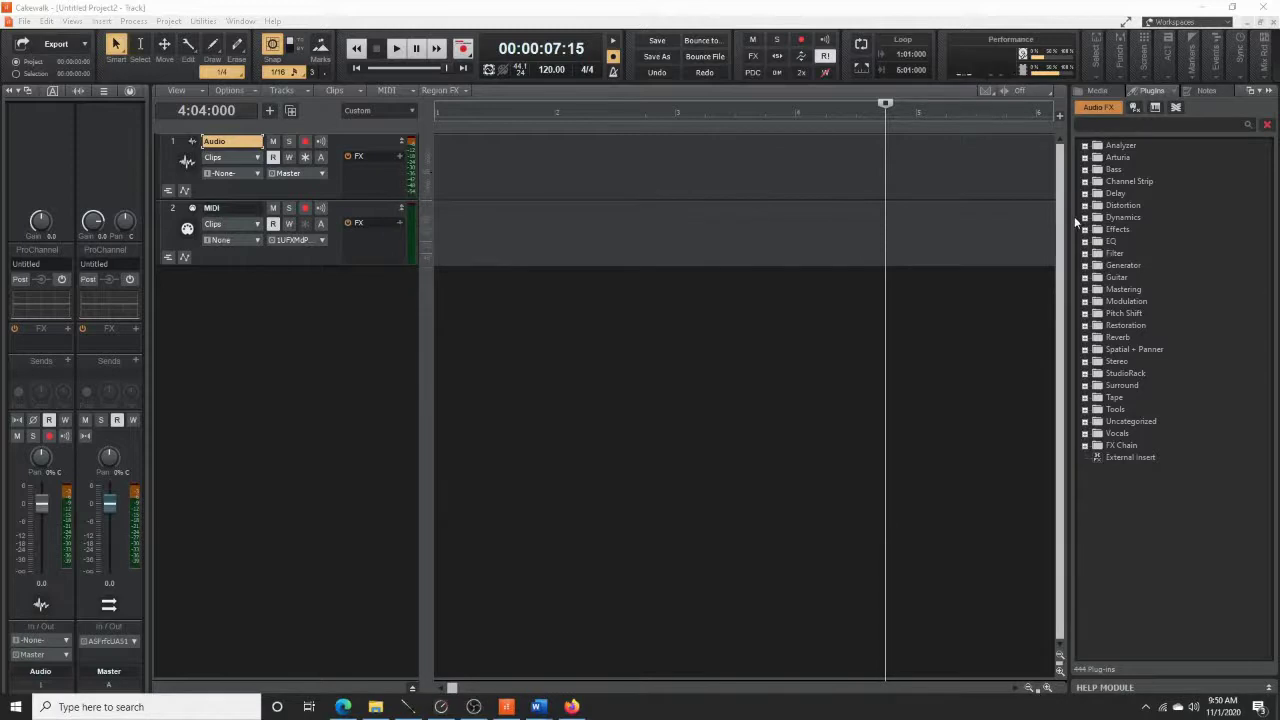
Widen the plug-in browser and browse the EQ category, selecting Scheps 73 Mono
left_click_drag(1069, 599, 800, 603)
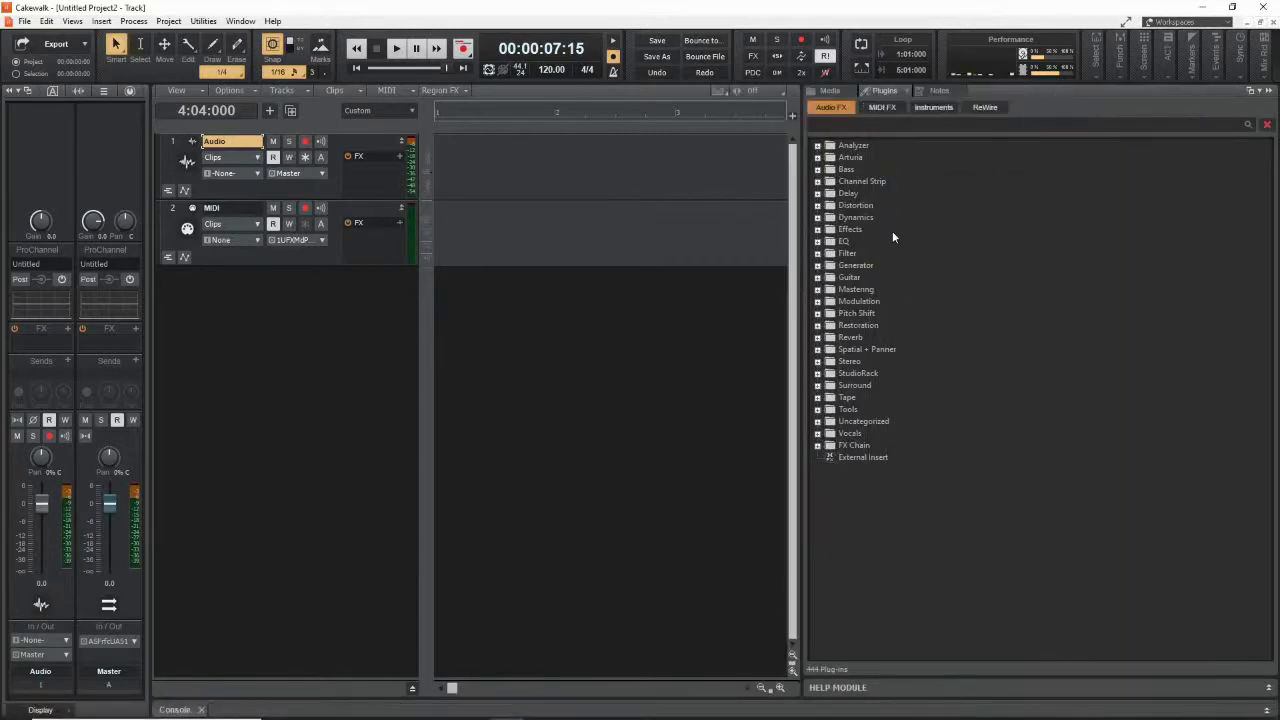
left_click(817, 242)
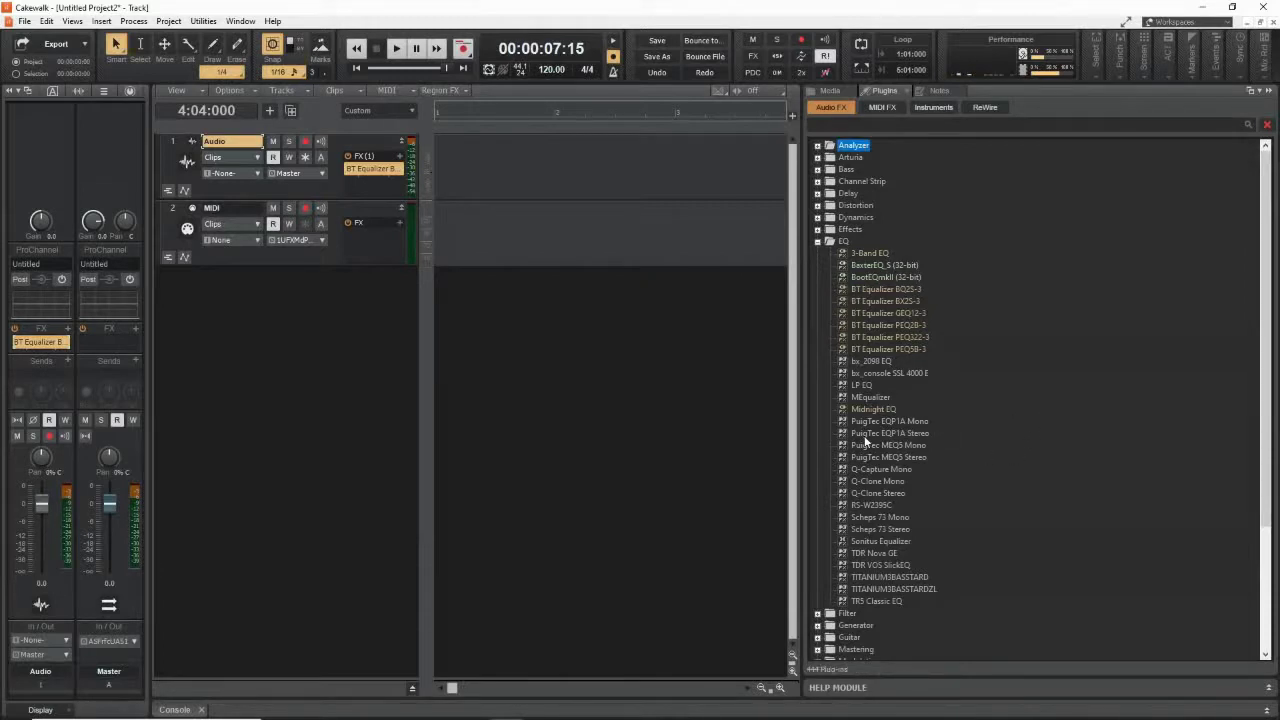
left_click(878, 517)
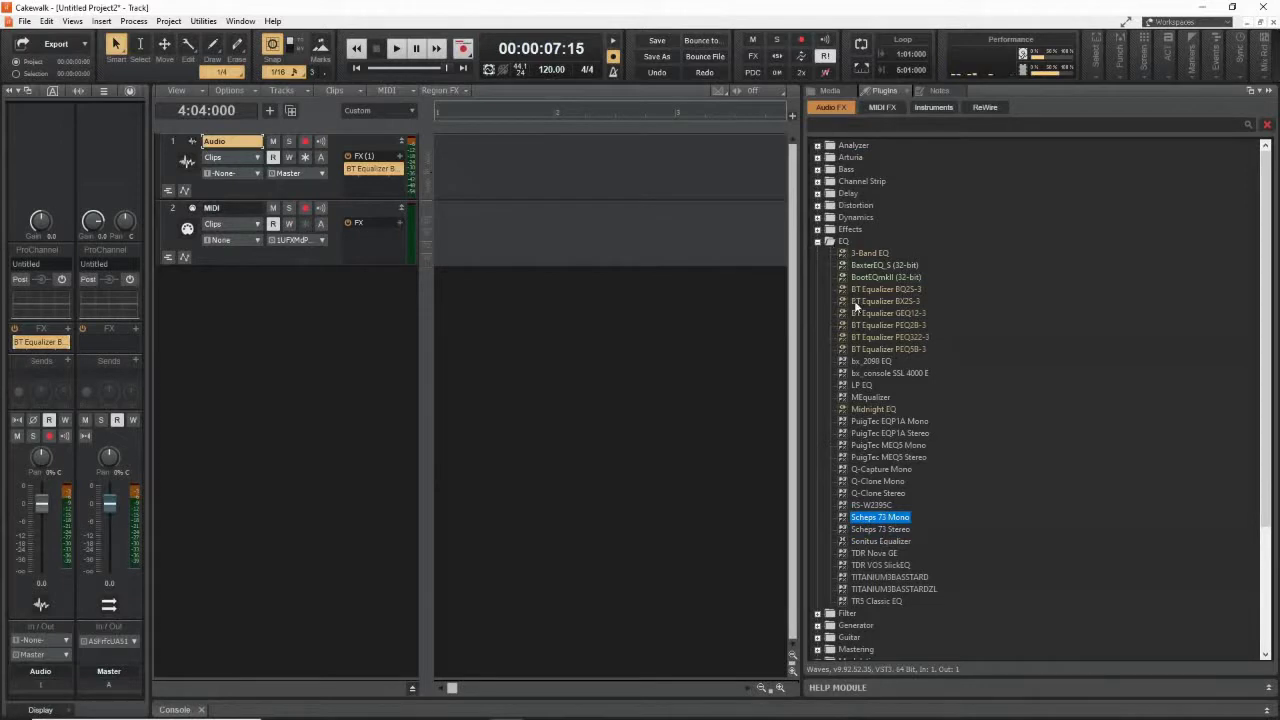
left_click(818, 242)
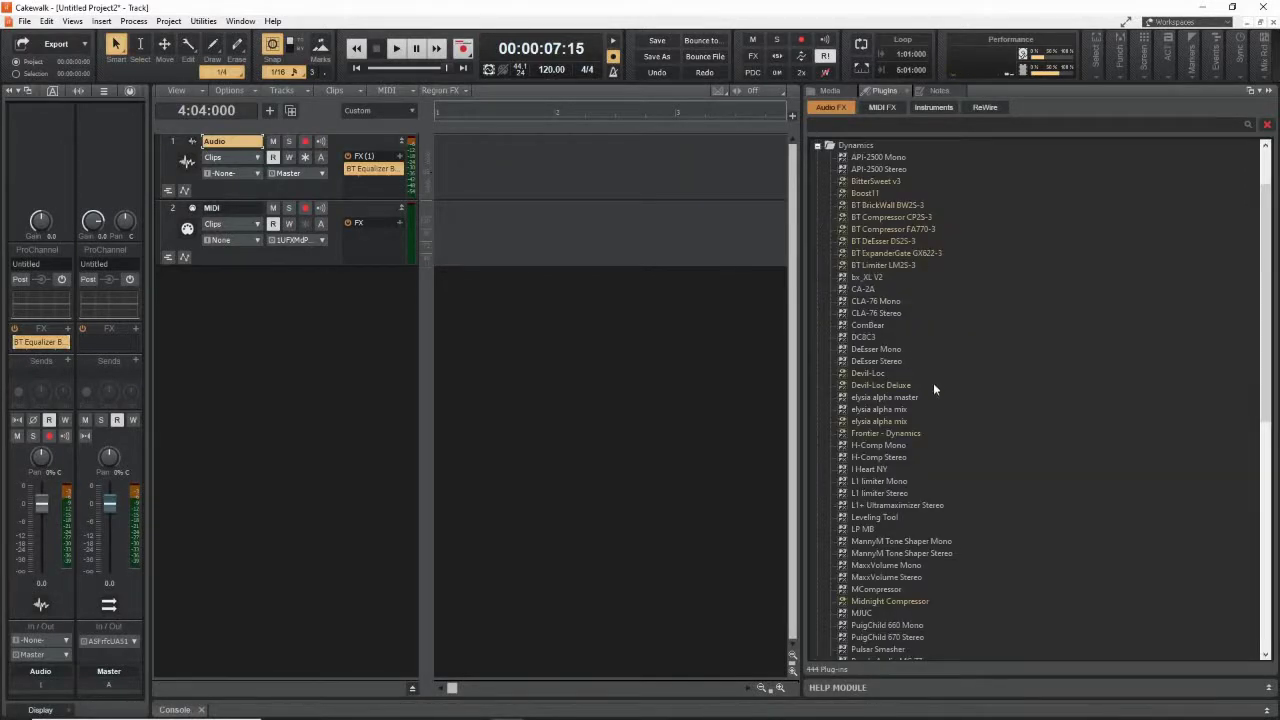
Browse L1 limiter Stereo, H-Comp Stereo and H-Comp Mono in Dynamics, then collapse it
left_click(880, 494)
left_click(879, 459)
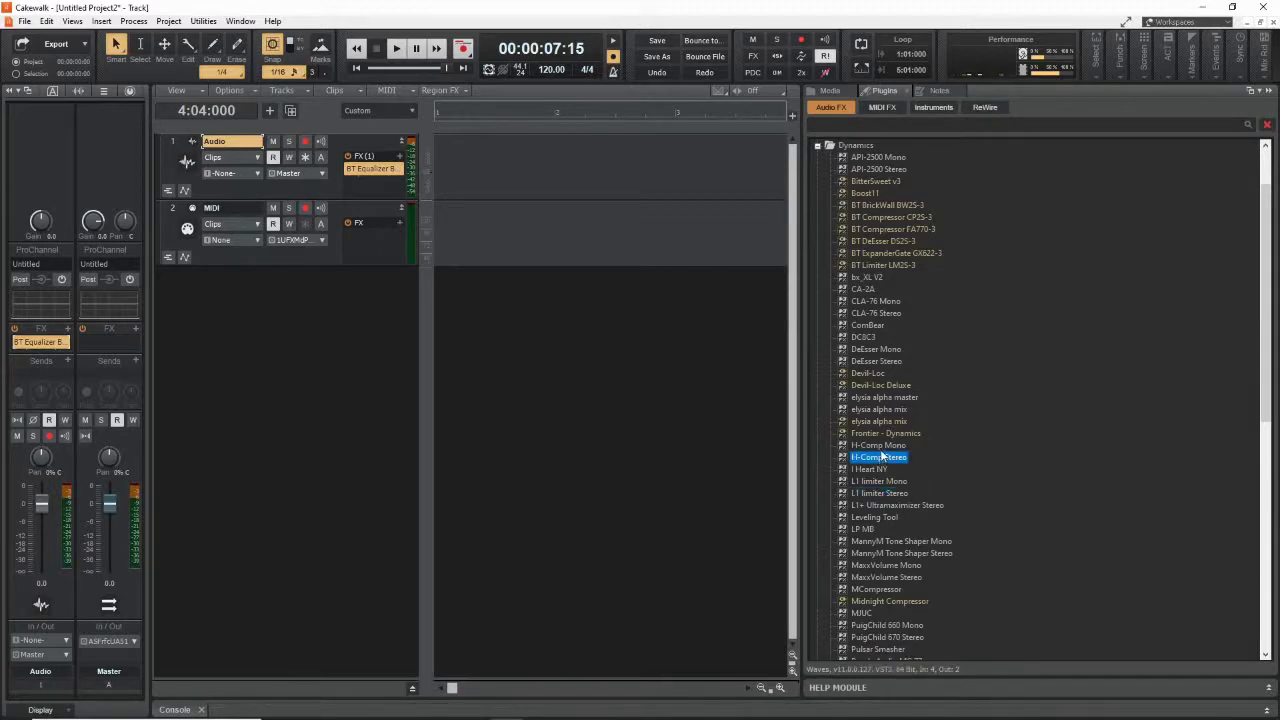
left_click(888, 446)
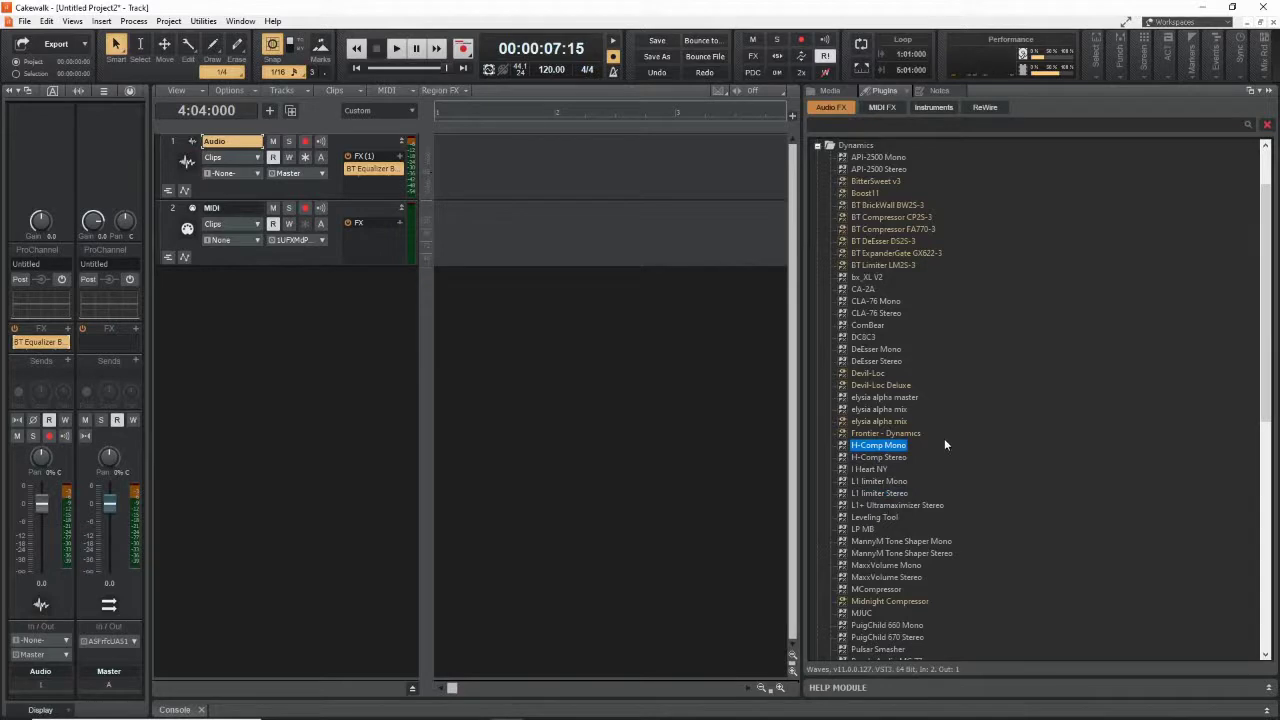
left_click(818, 146)
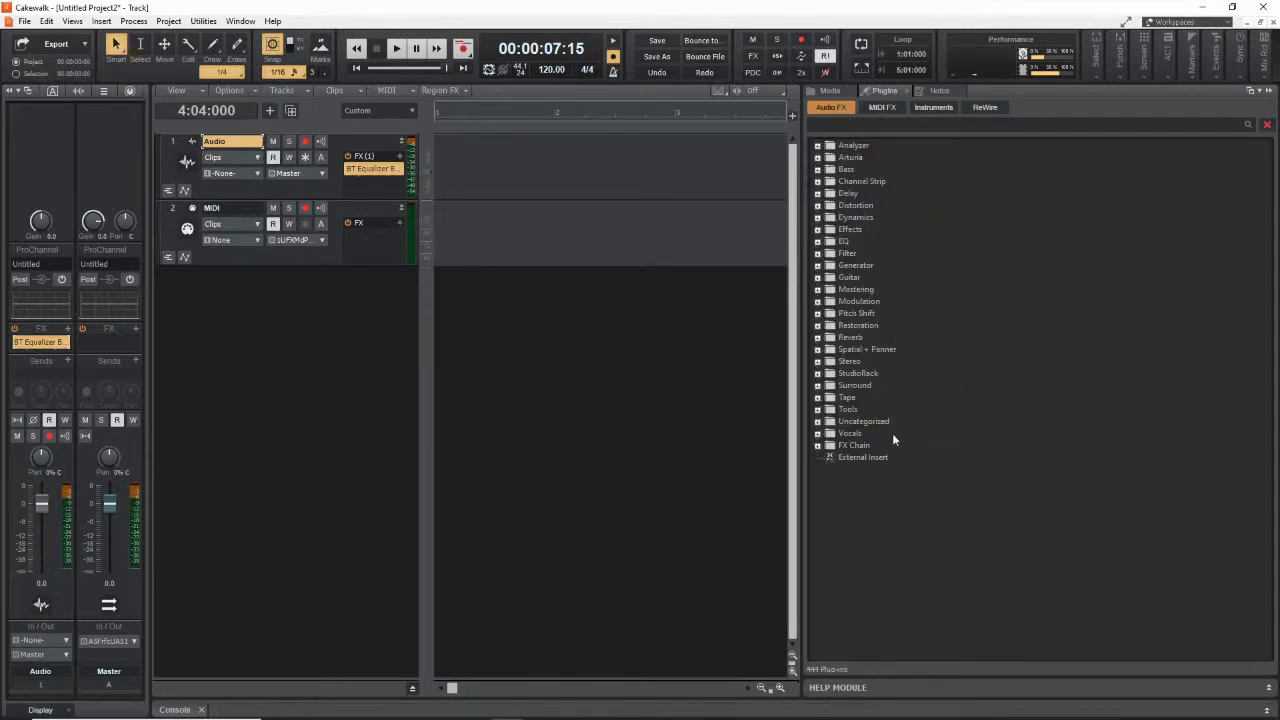
Expand the Uncategorized plug-in folder and look through its list
left_click(818, 421)
scroll(903, 392, "down", 2)
scroll(920, 381, "up", 2)
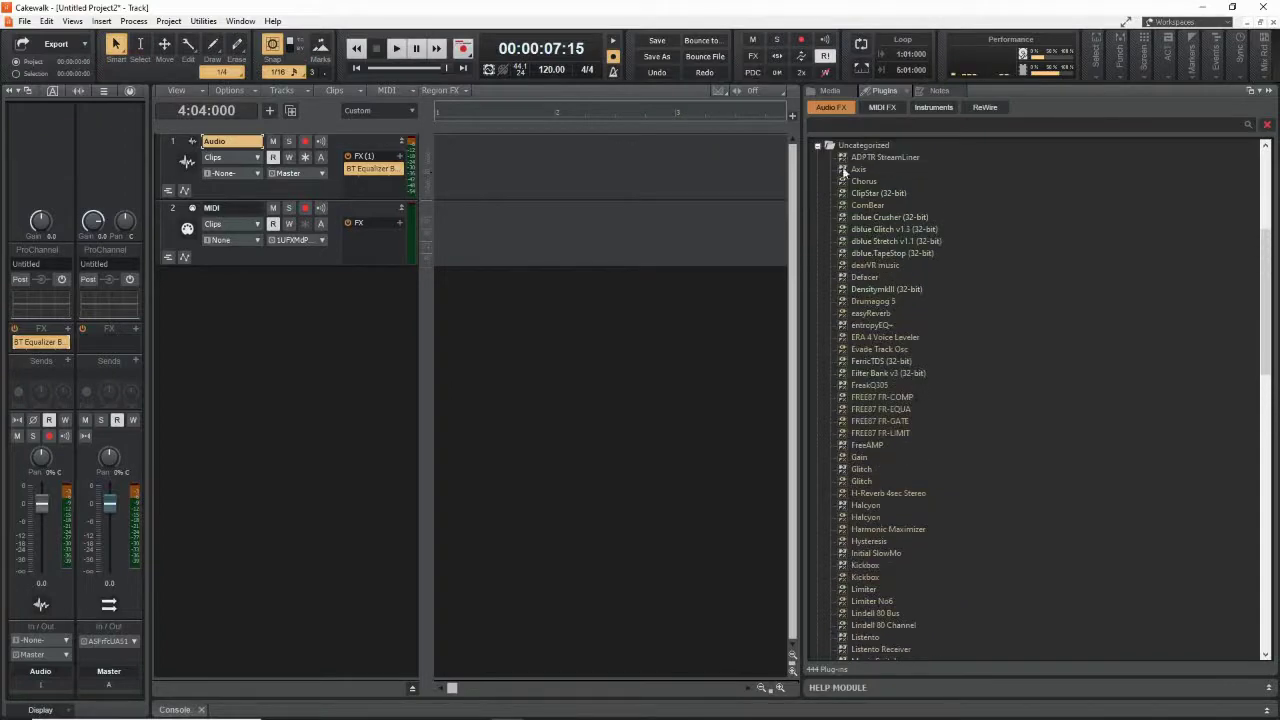
scroll(903, 420, "down", 20)
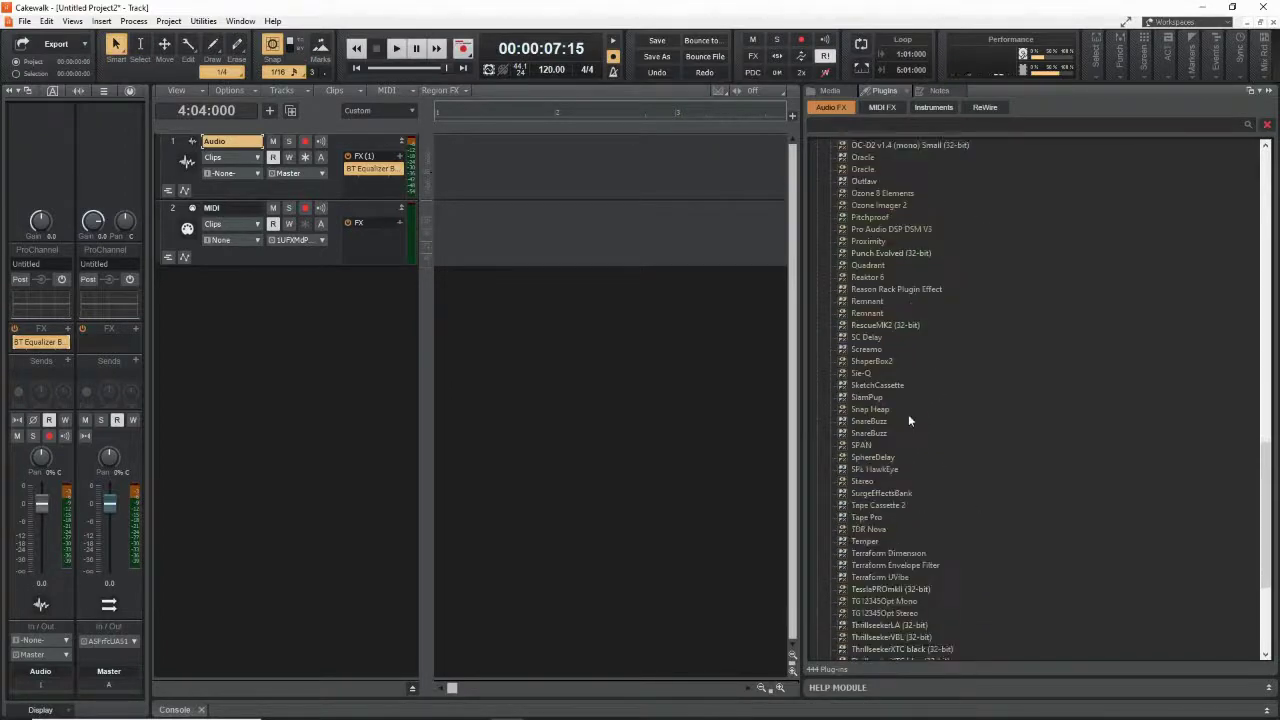
scroll(910, 415, "up", 10)
scroll(926, 404, "up", 16)
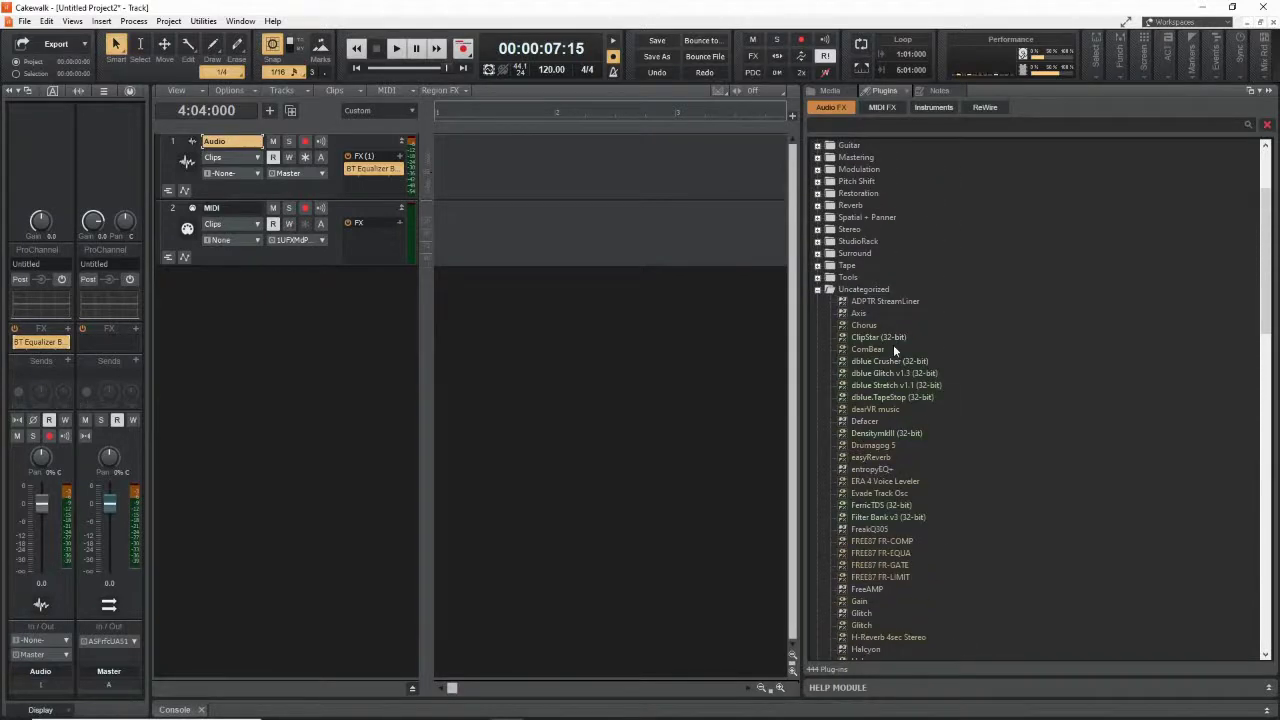
scroll(900, 380, "down", 5)
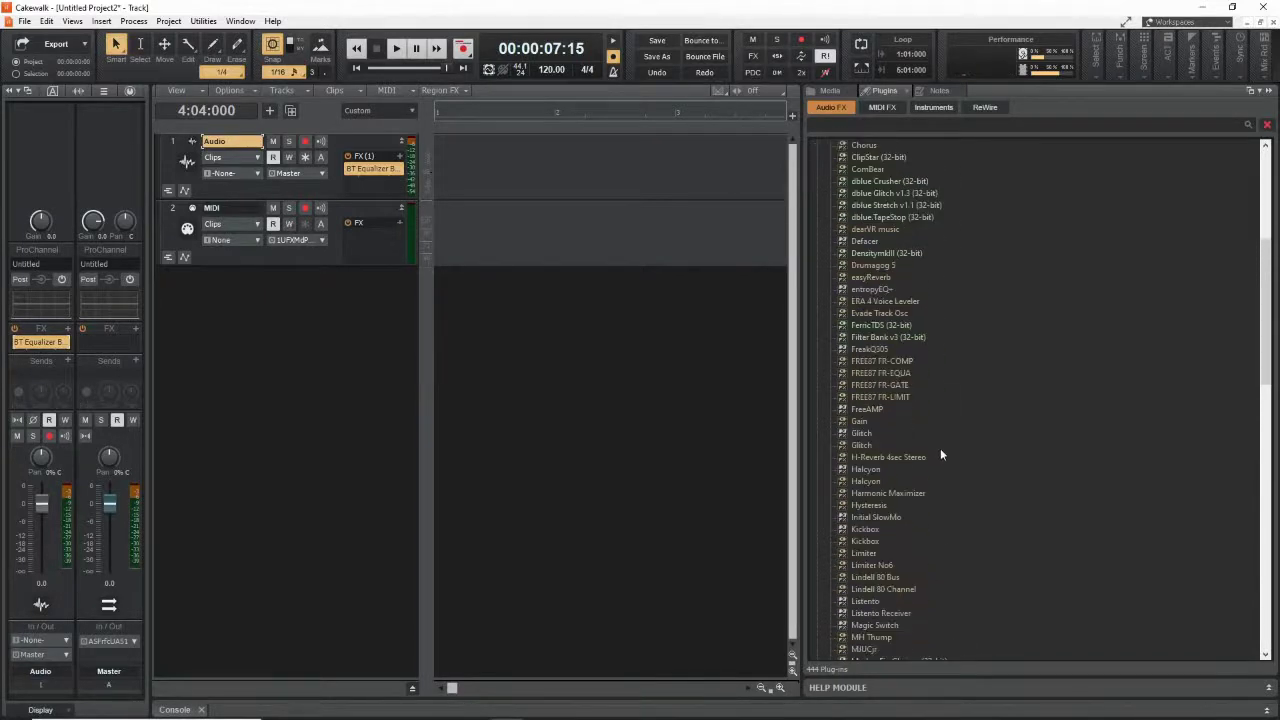
scroll(854, 495, "up", 4)
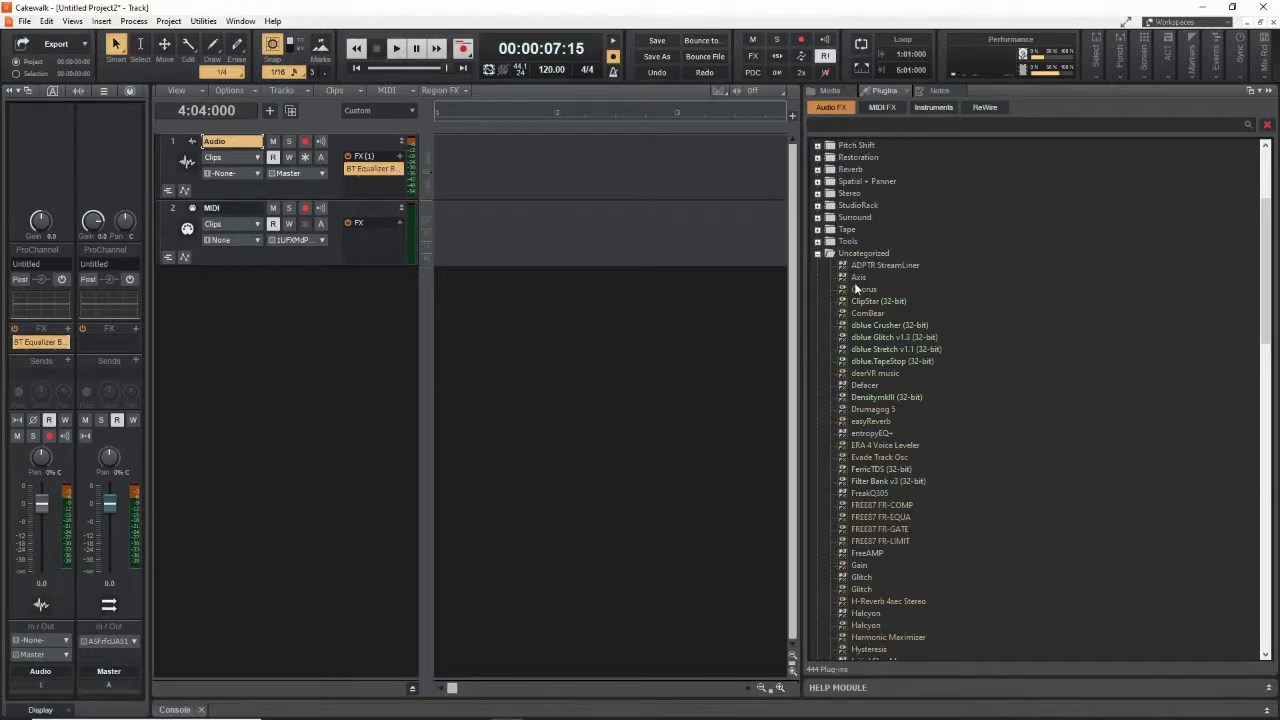
scroll(856, 300, "down", 4)
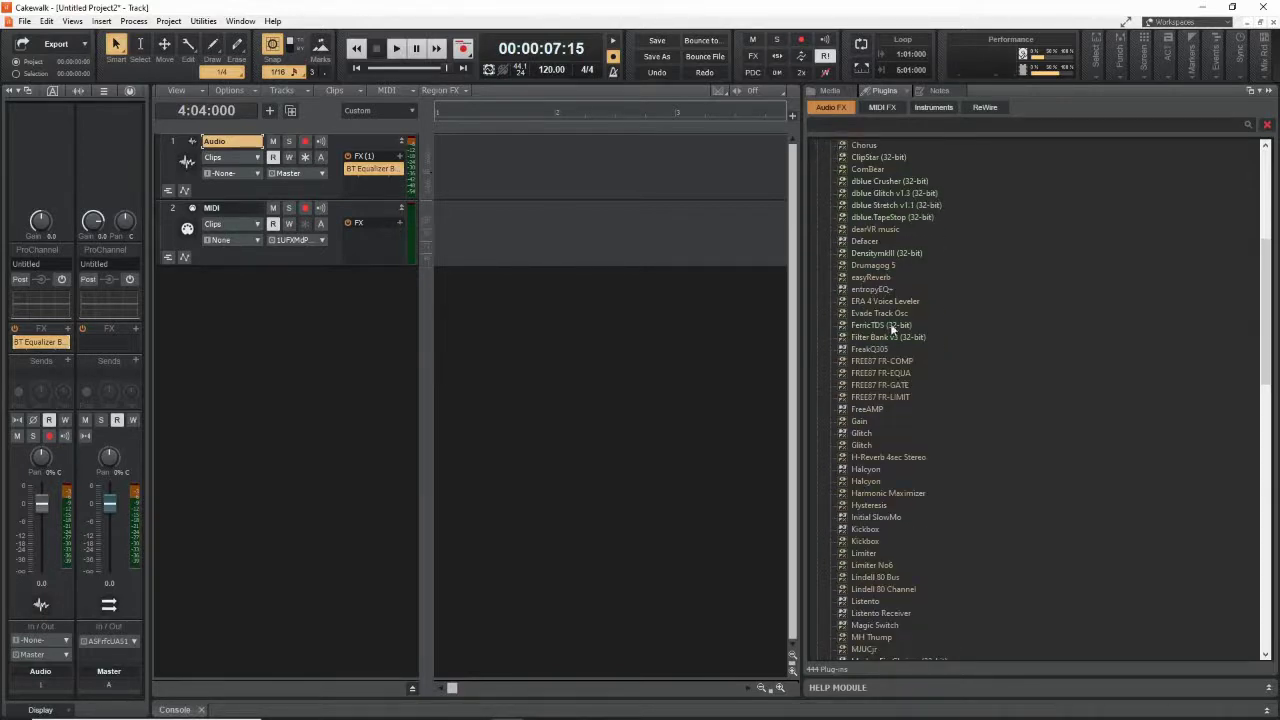
scroll(889, 318, "up", 2)
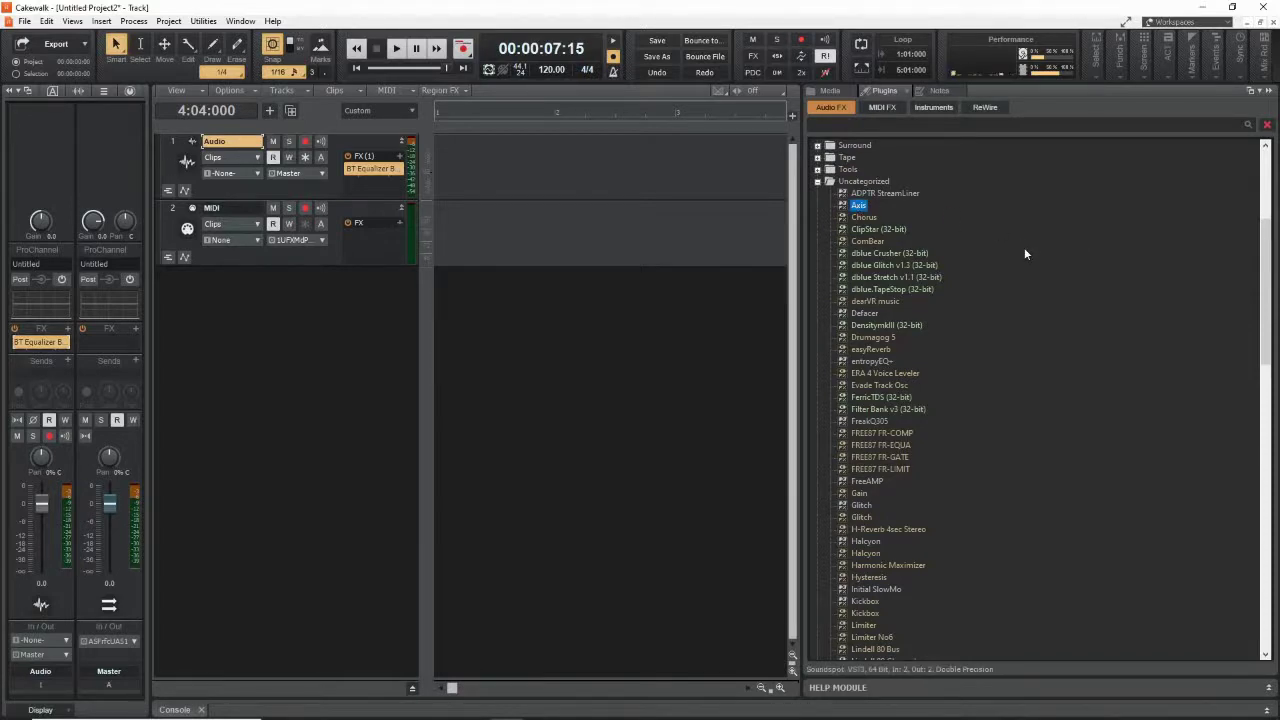
scroll(843, 425, "up", 7)
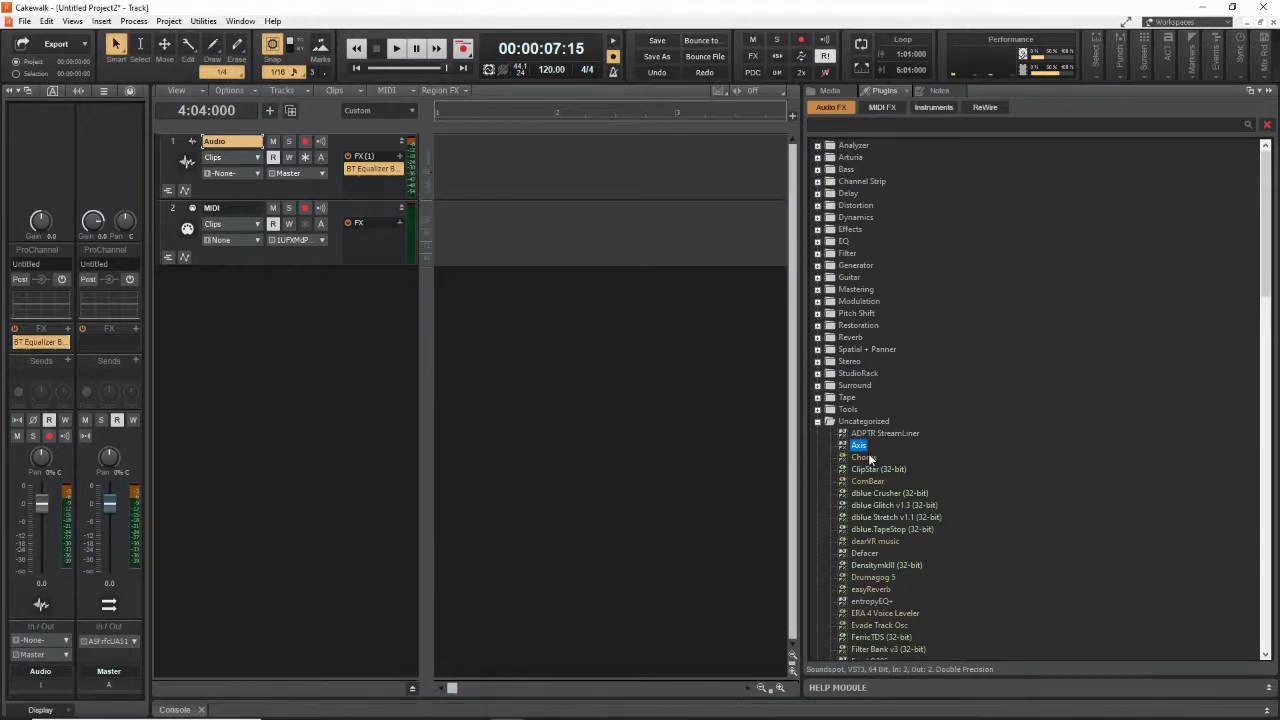
Add Axis to the Audio track's FX rack, move its window up and show its compressor controls
left_click_drag(835, 443, 375, 184)
left_click_drag(369, 302, 390, 183)
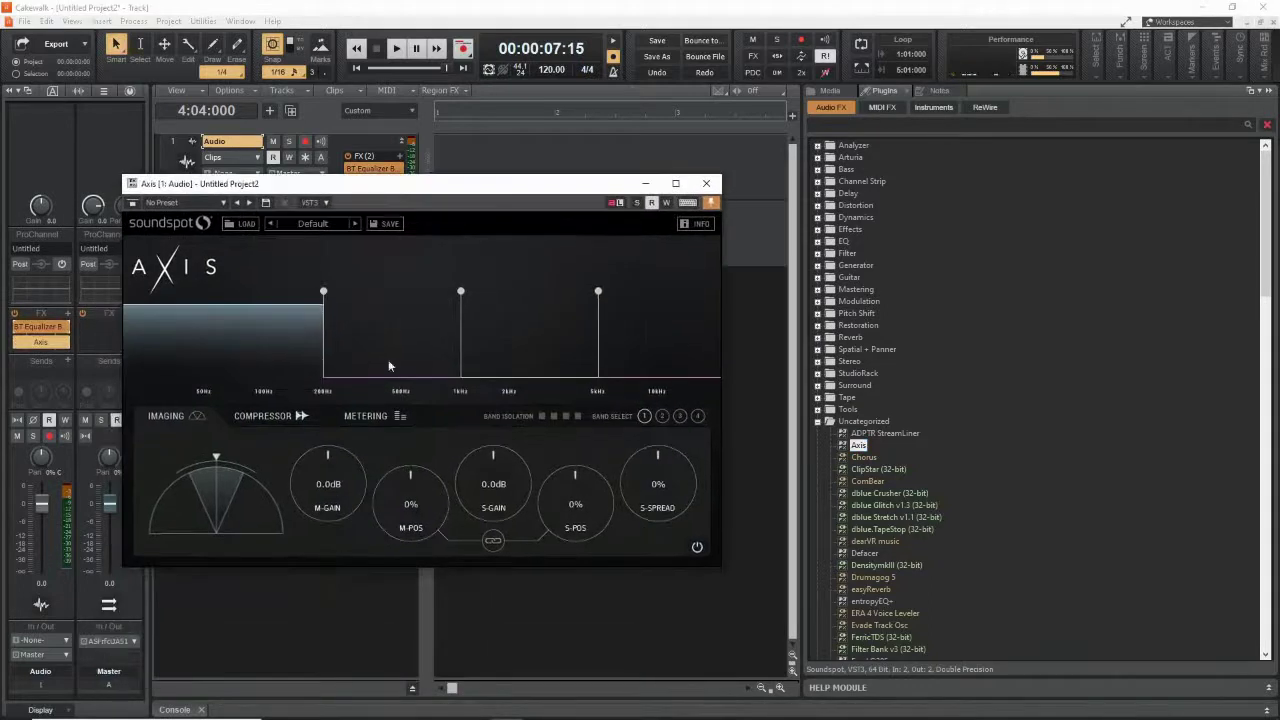
left_click(298, 416)
Check Axis's meters and frequency bands, ending on 200Hz–1kHz, then close its window
left_click(370, 415)
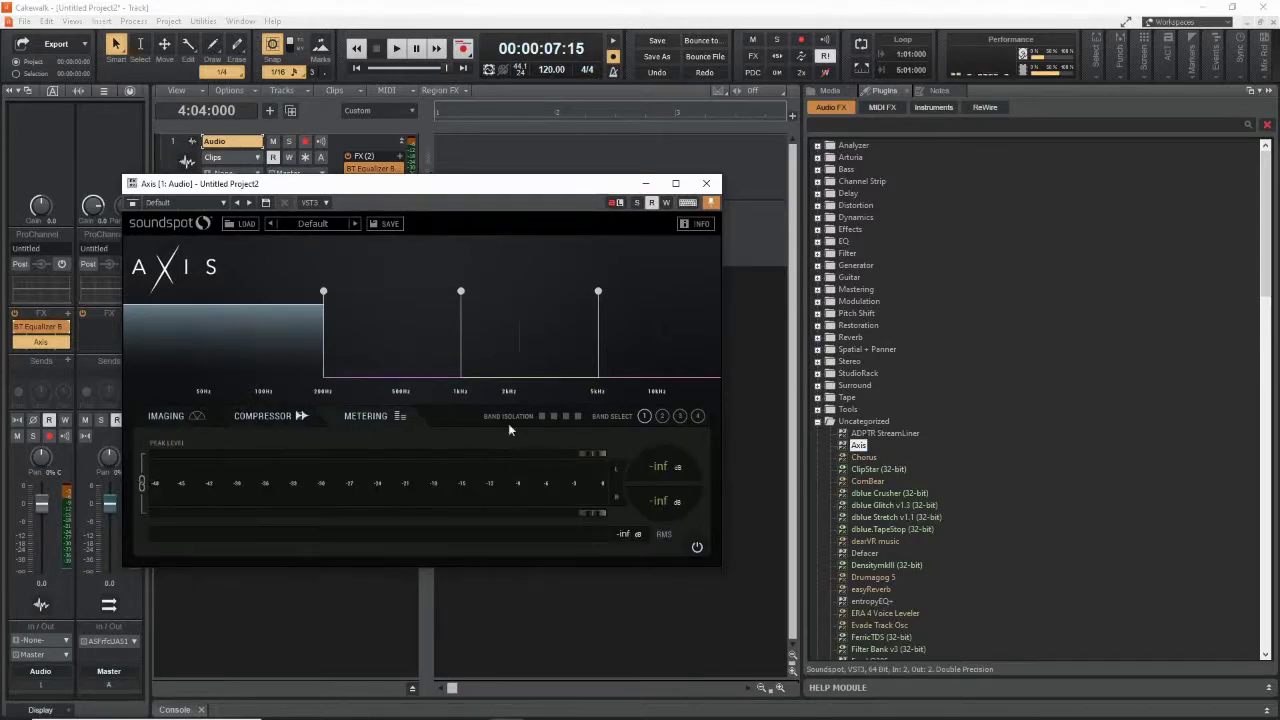
left_click(662, 416)
left_click(679, 416)
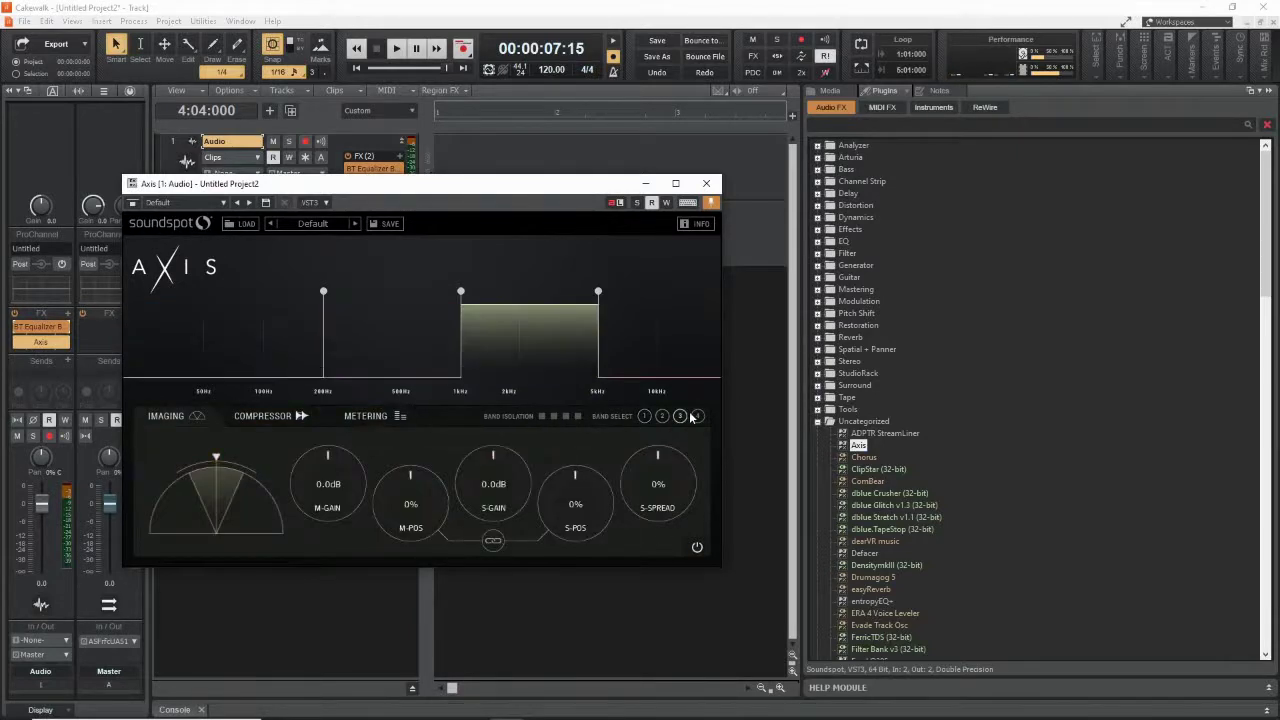
left_click(650, 417)
left_click(662, 416)
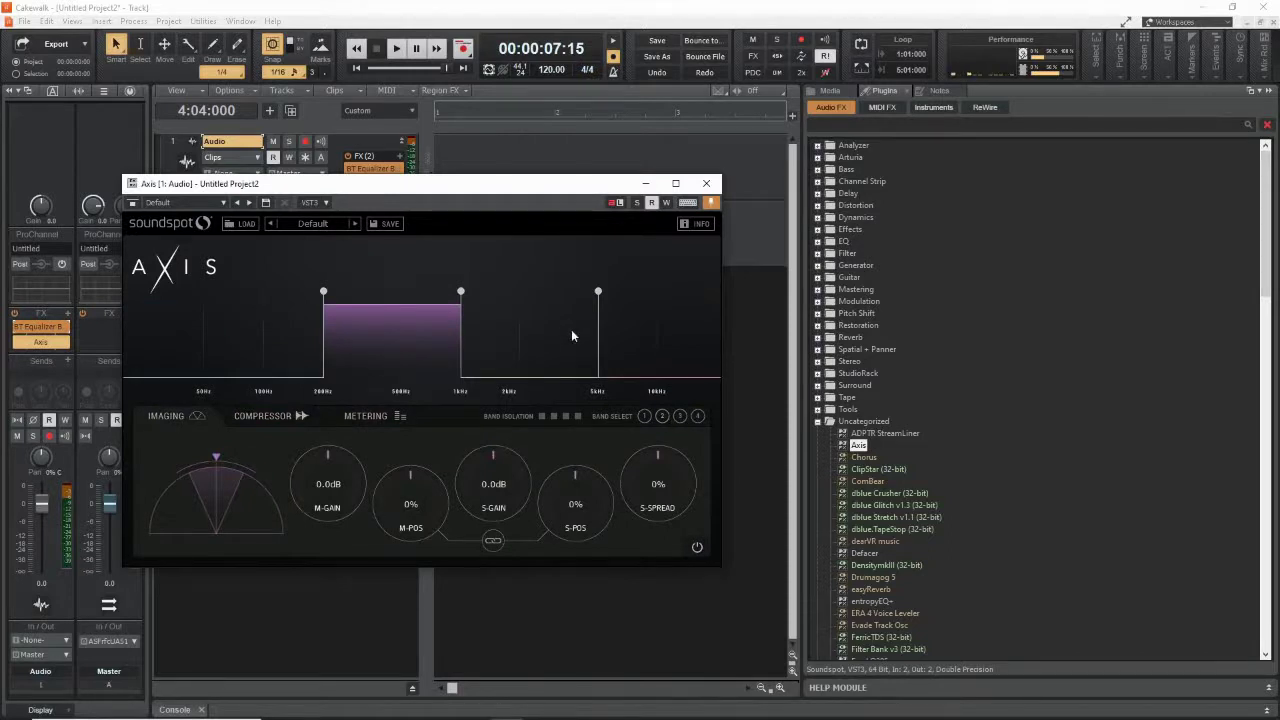
left_click(706, 183)
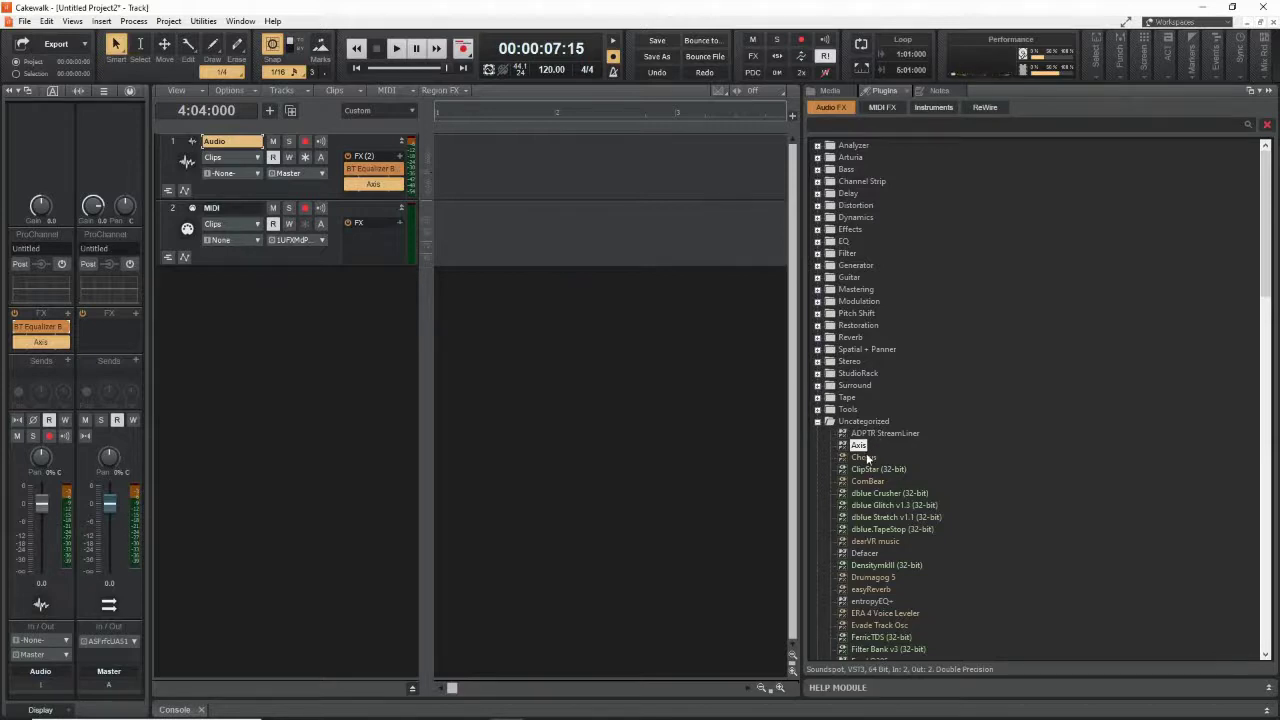
left_click(982, 452)
Add Halcyon from the Uncategorized list to the Audio track's FX rack and close its window
scroll(966, 543, "down", 3)
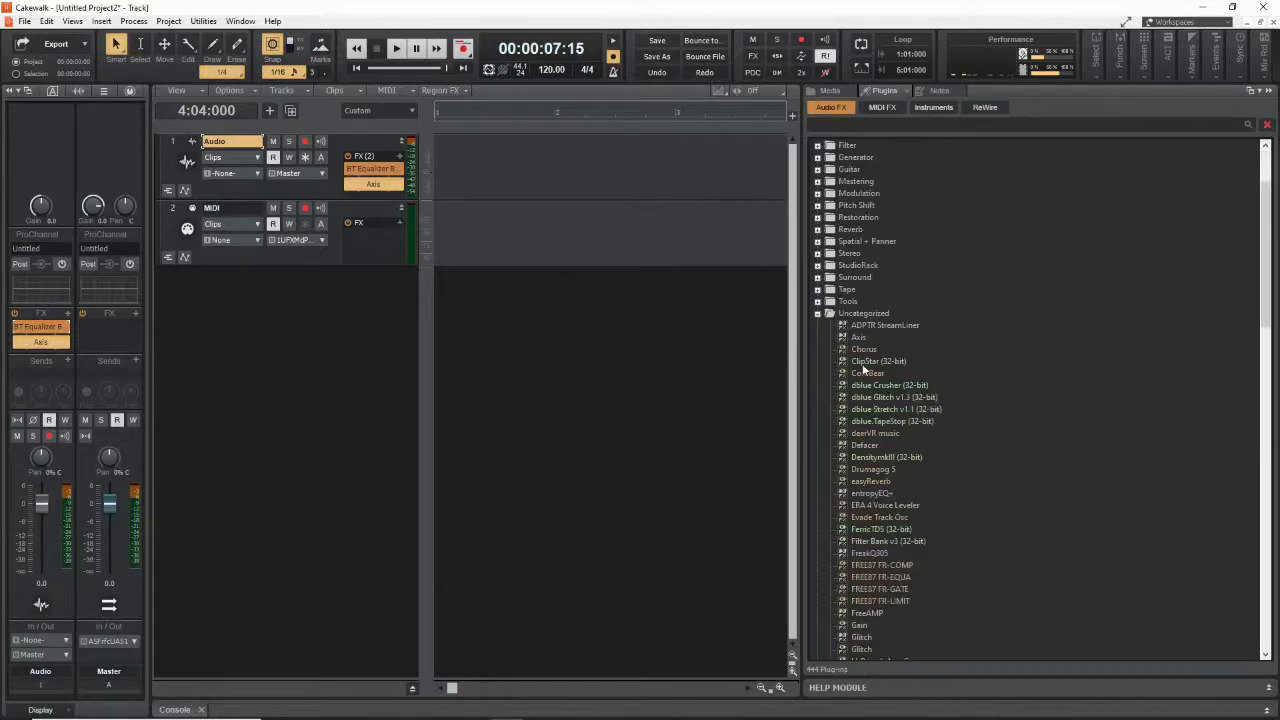
scroll(997, 505, "down", 8)
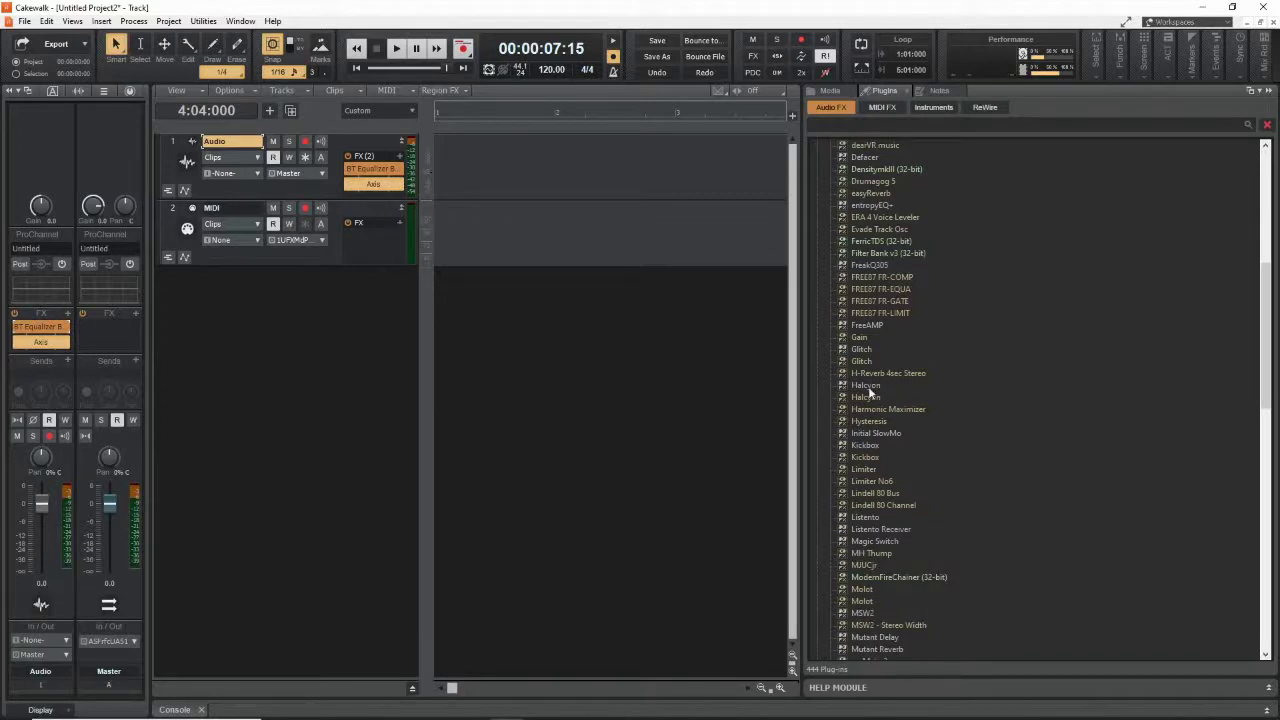
left_click_drag(866, 397, 362, 195)
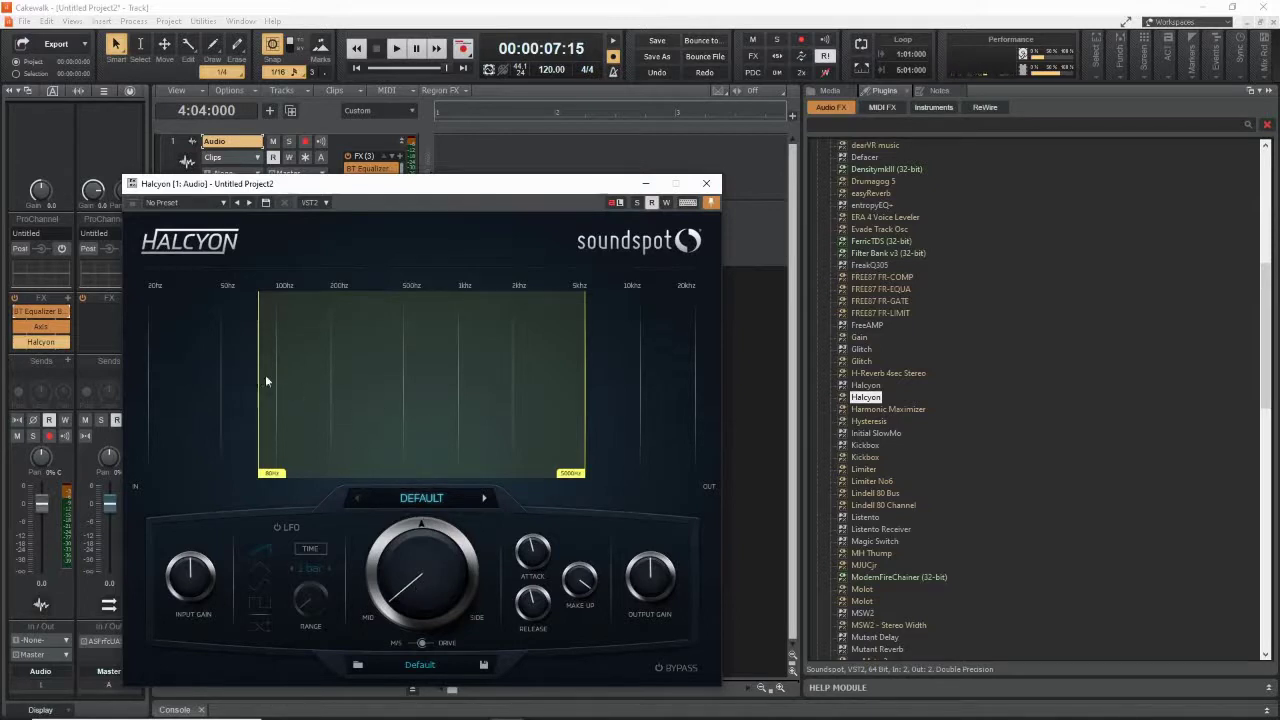
left_click(706, 183)
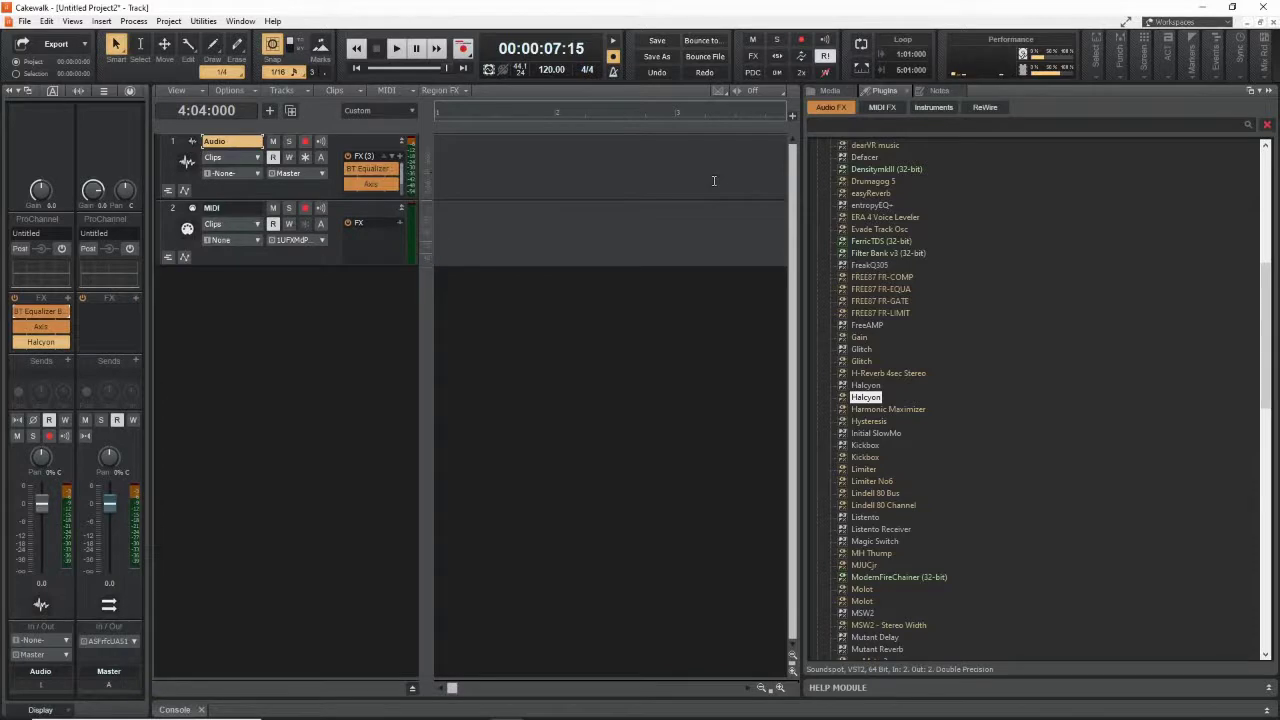
Scroll the Plugins browser back to the category folders and the Uncategorized list
scroll(991, 360, "up", 10)
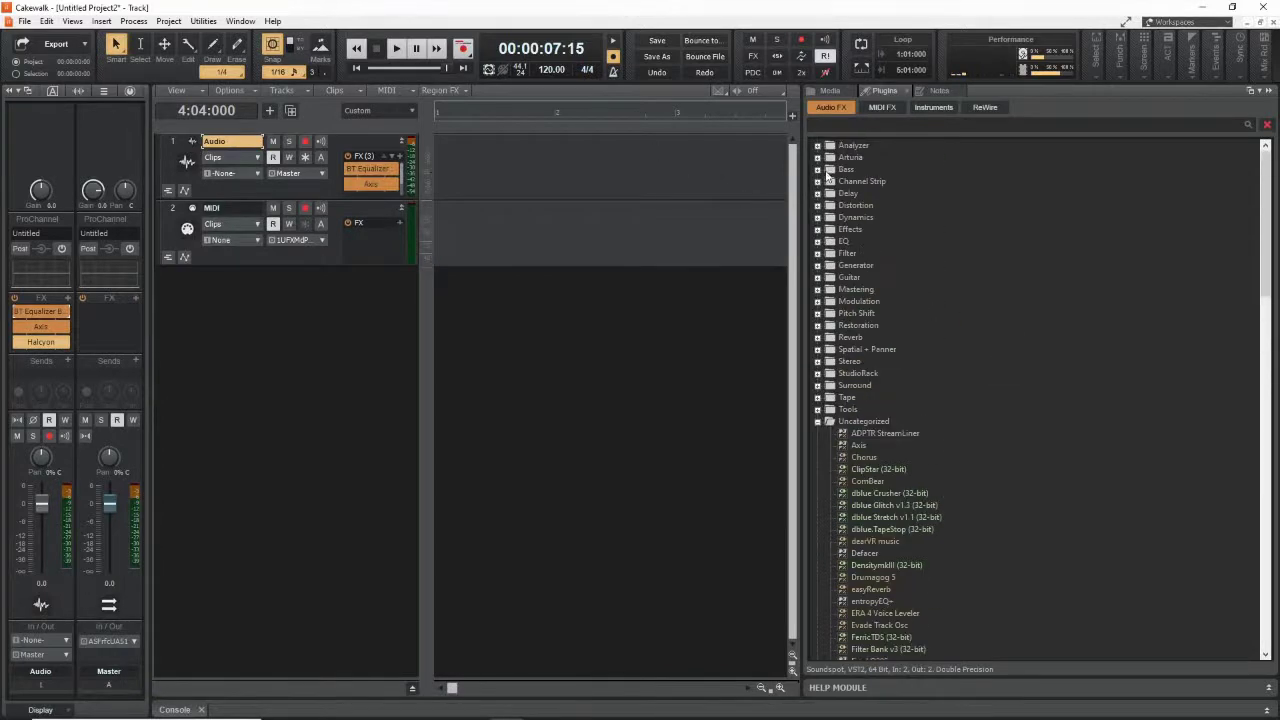
scroll(958, 432, "down", 5)
scroll(958, 431, "down", 4)
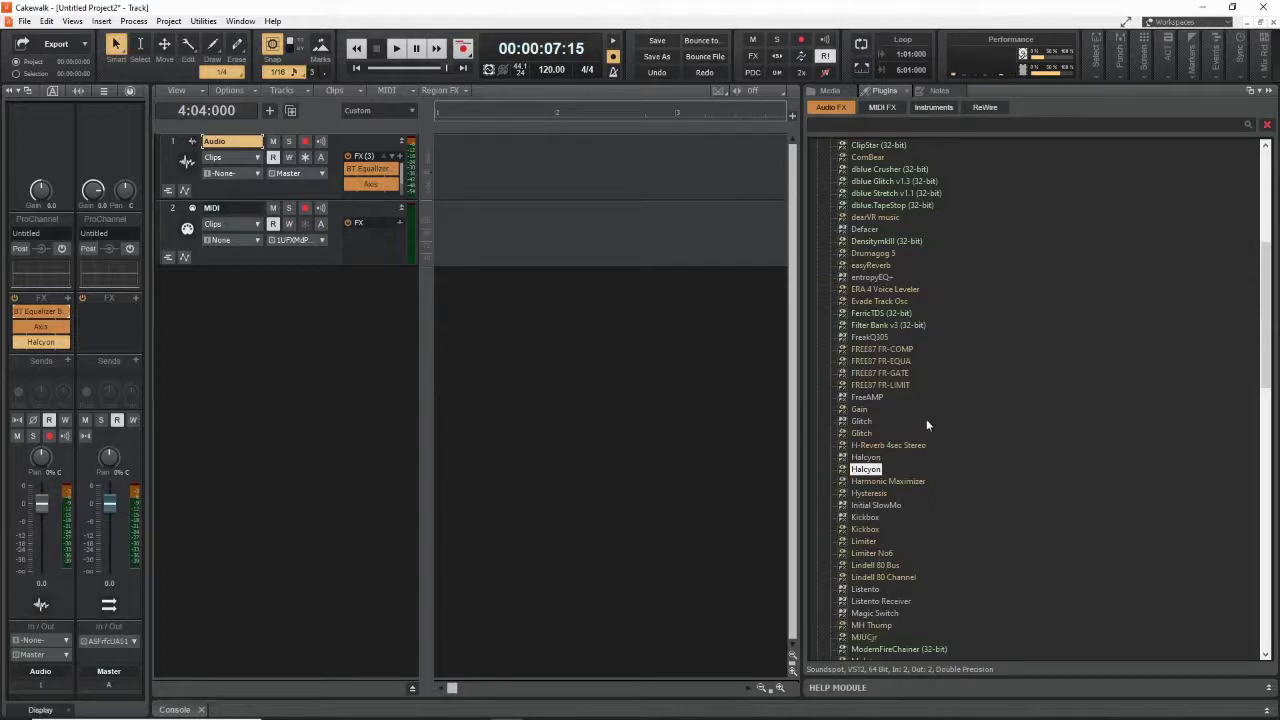
scroll(938, 443, "down", 4)
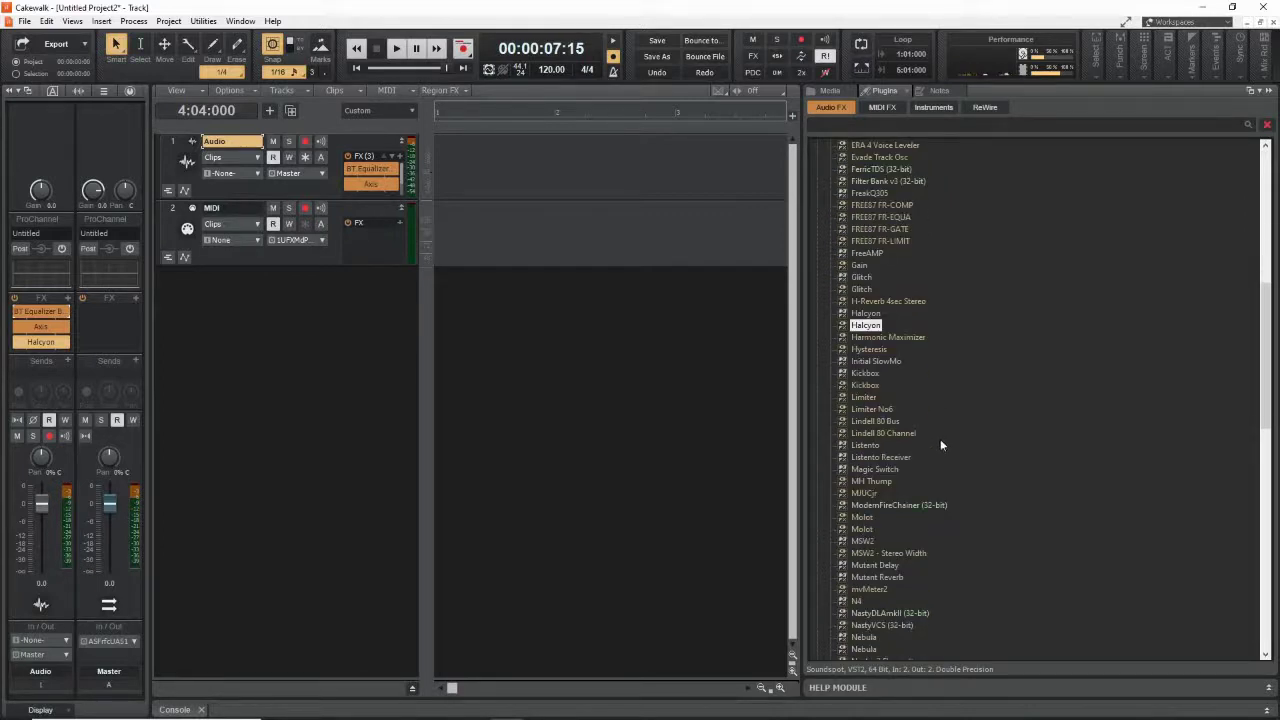
scroll(954, 490, "up", 1)
scroll(954, 490, "up", 12)
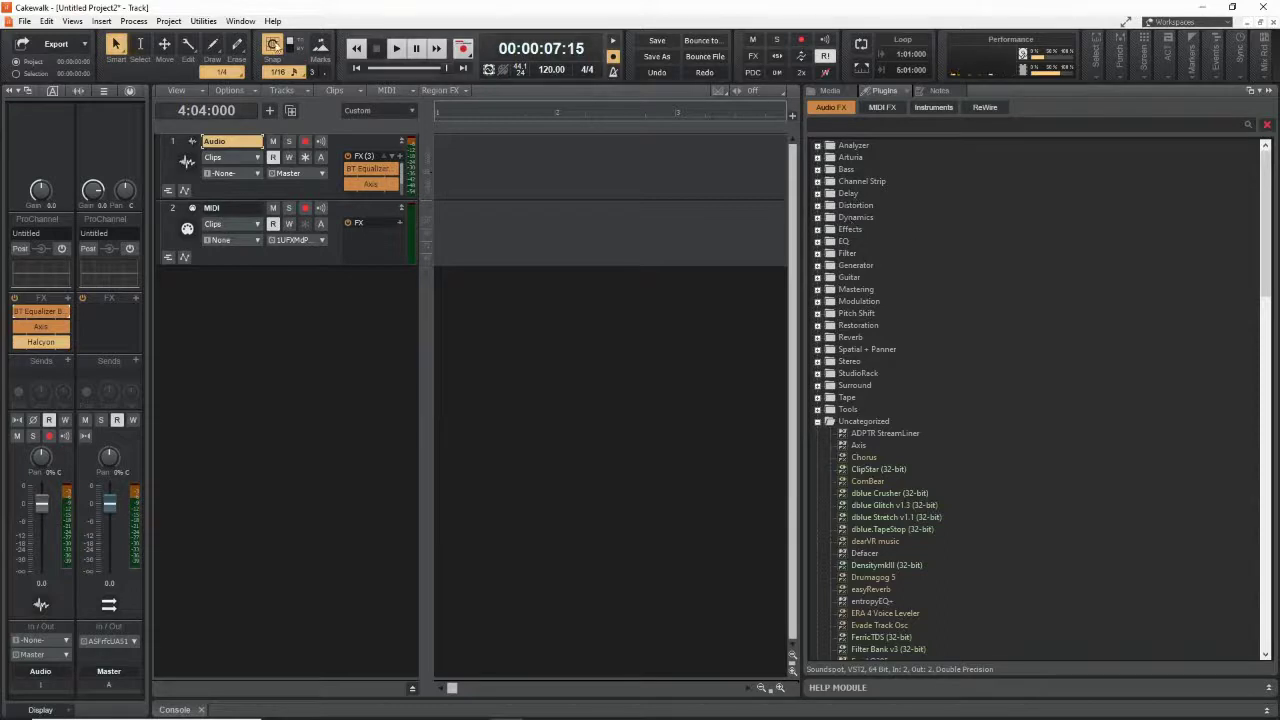
Load the Favorites layout in the Cakewalk Plug-in Manager, then close the manager
left_click(192, 22)
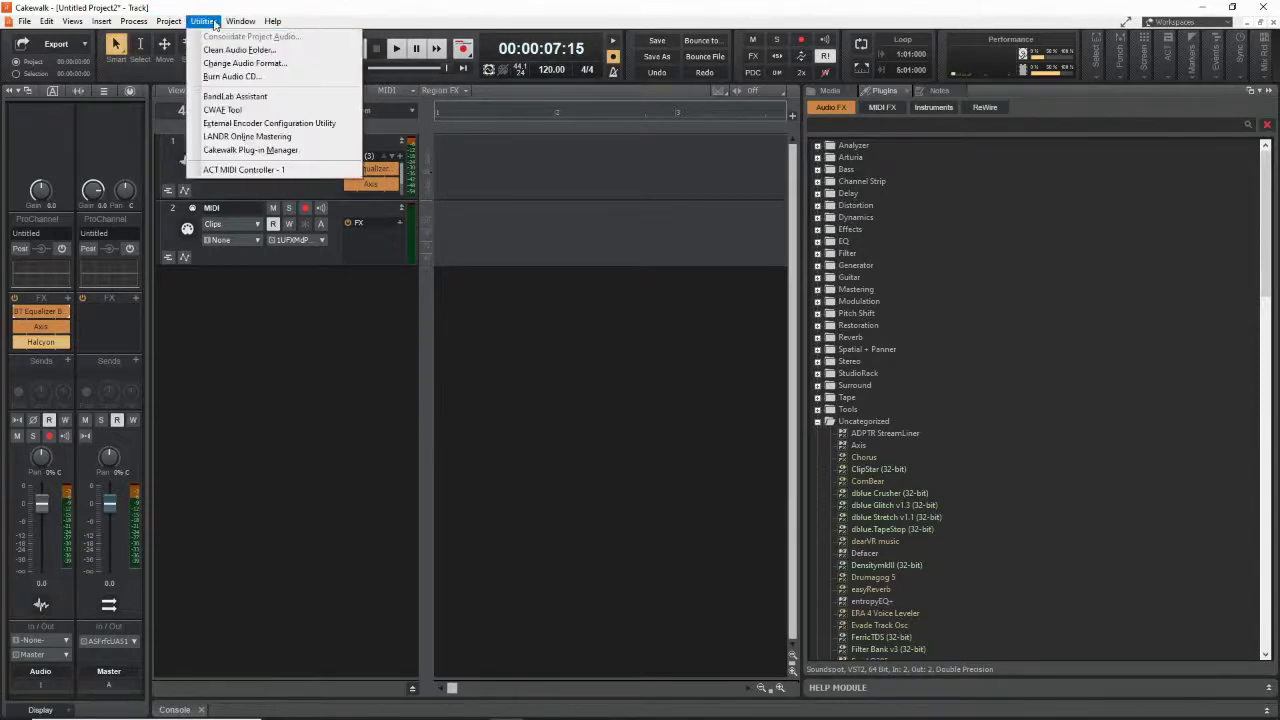
left_click(222, 152)
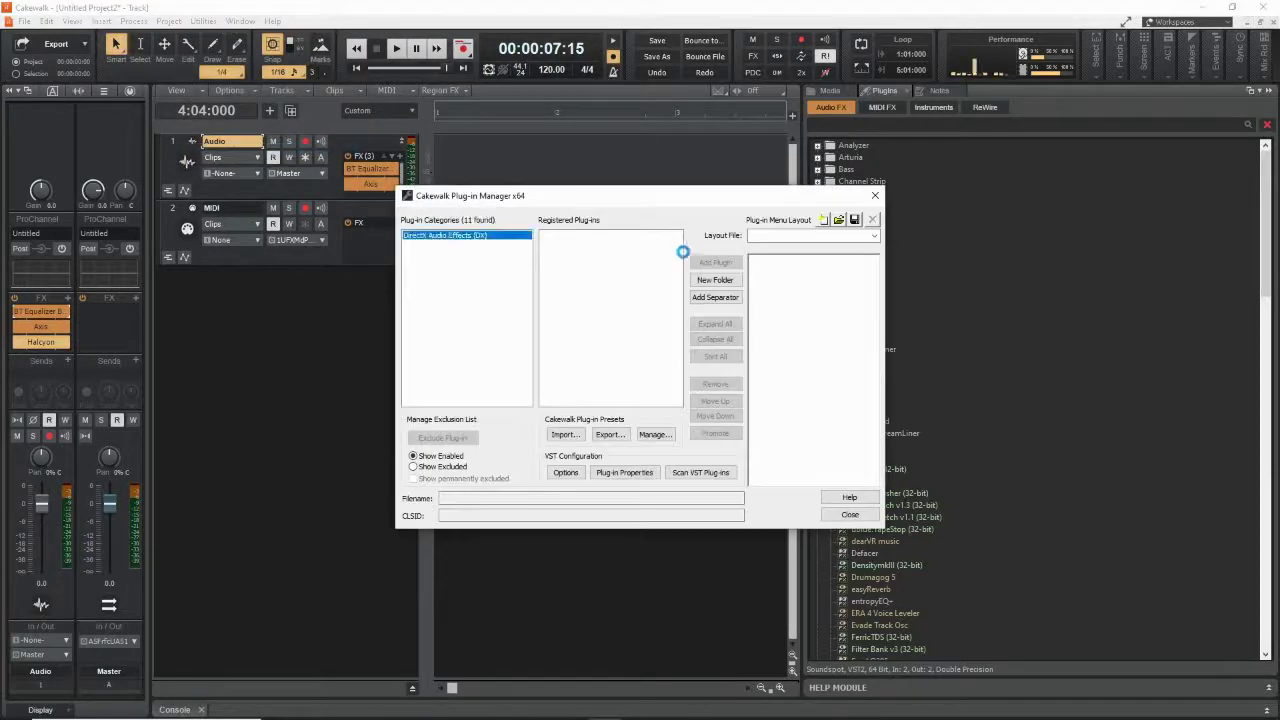
left_click(873, 236)
left_click(828, 266)
left_click(792, 309)
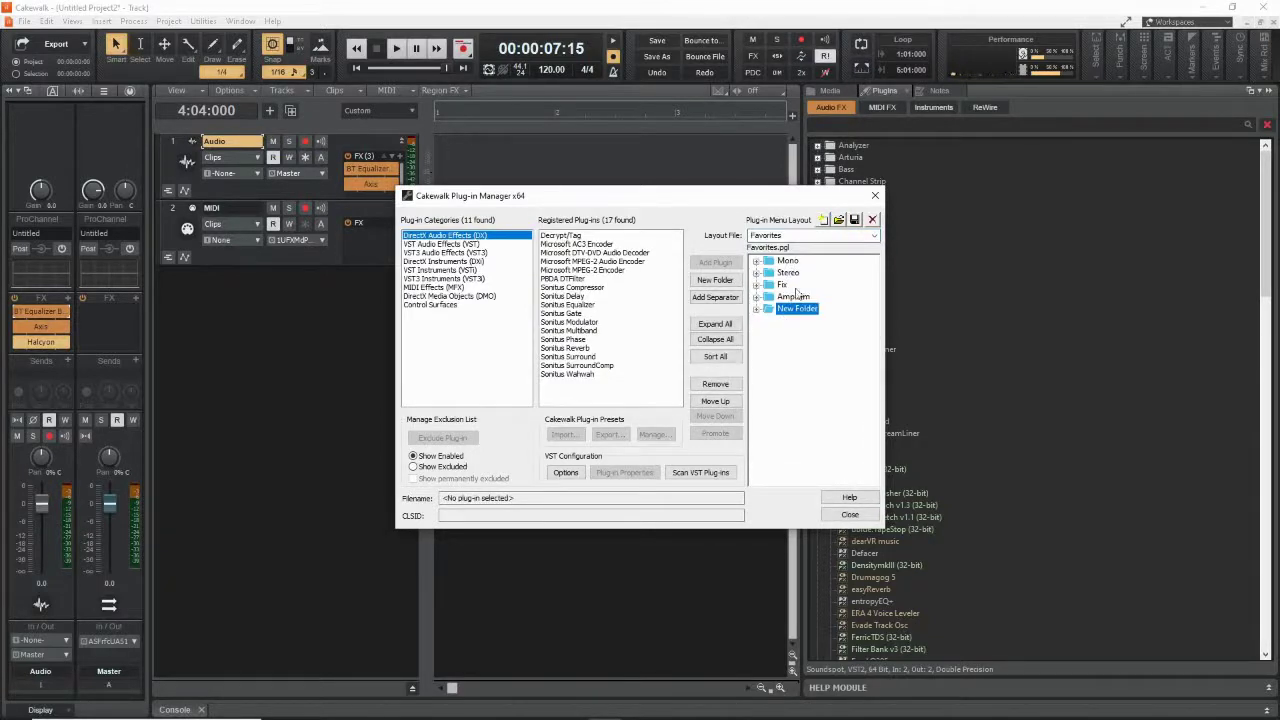
left_click(875, 195)
Switch the plug-in browser to the Favorites layout and expand Stereo > Dynamics
left_click(866, 91)
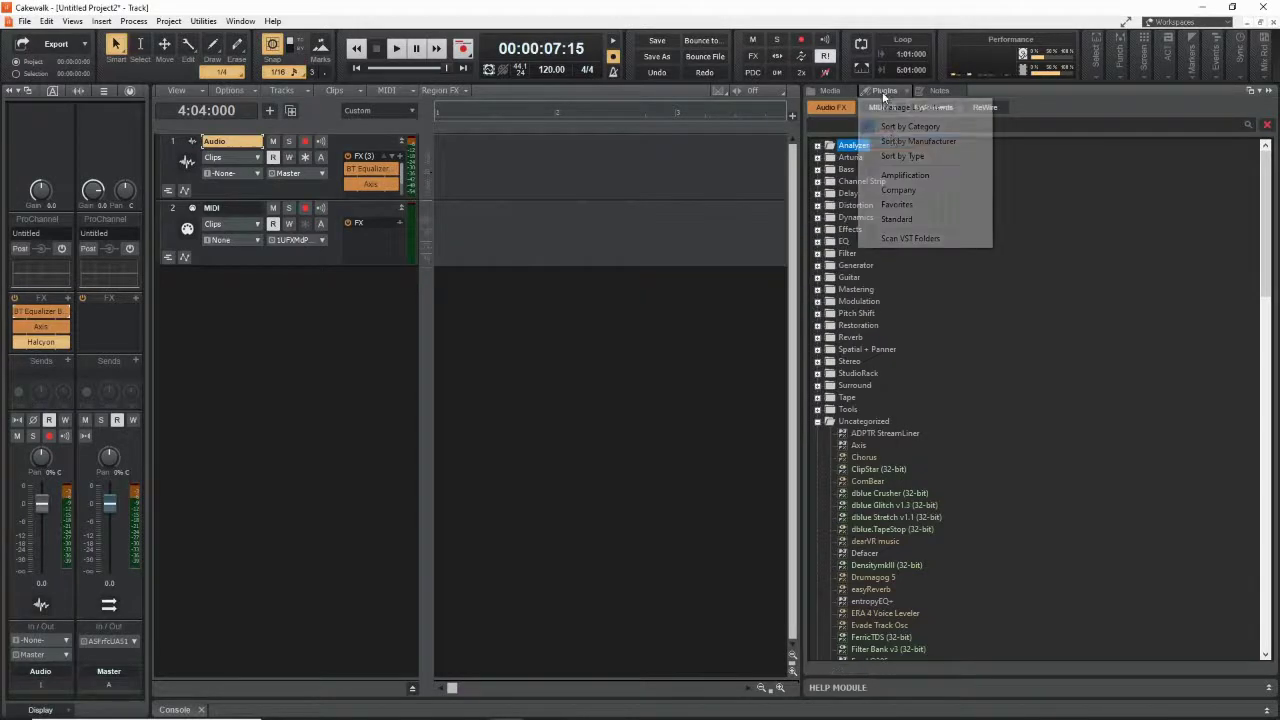
left_click(915, 204)
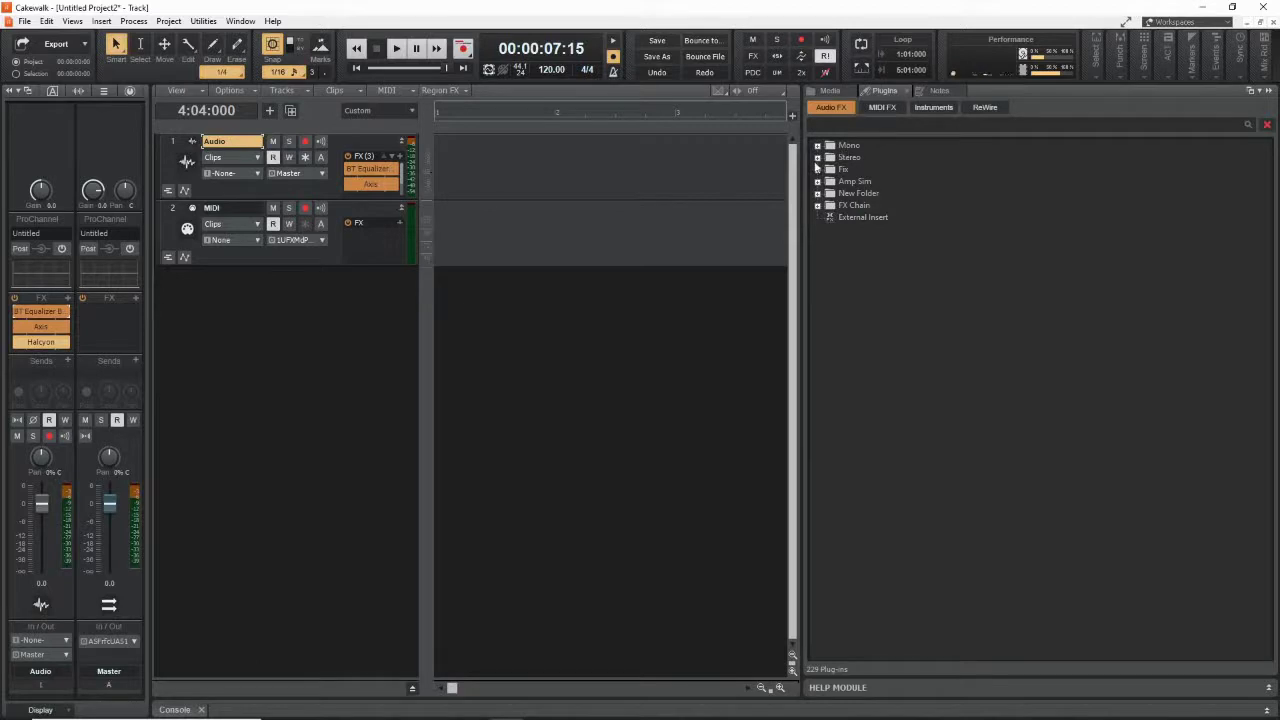
left_click(817, 157)
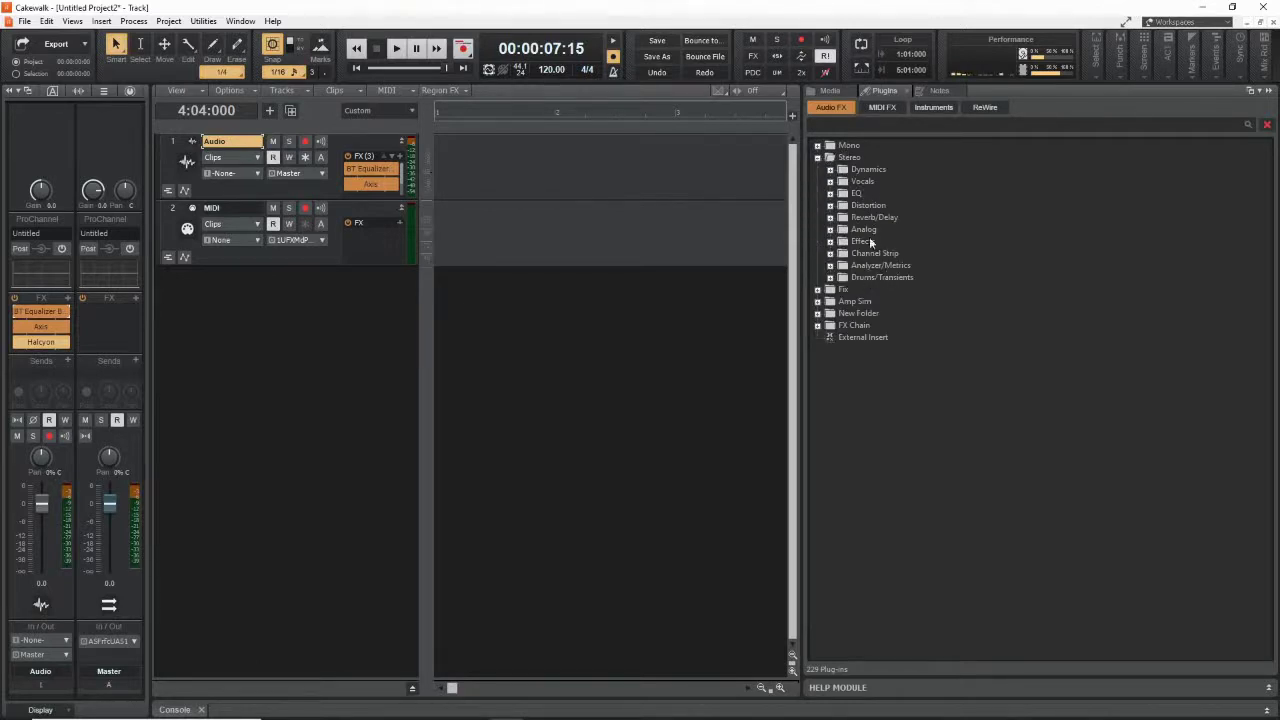
left_click(830, 170)
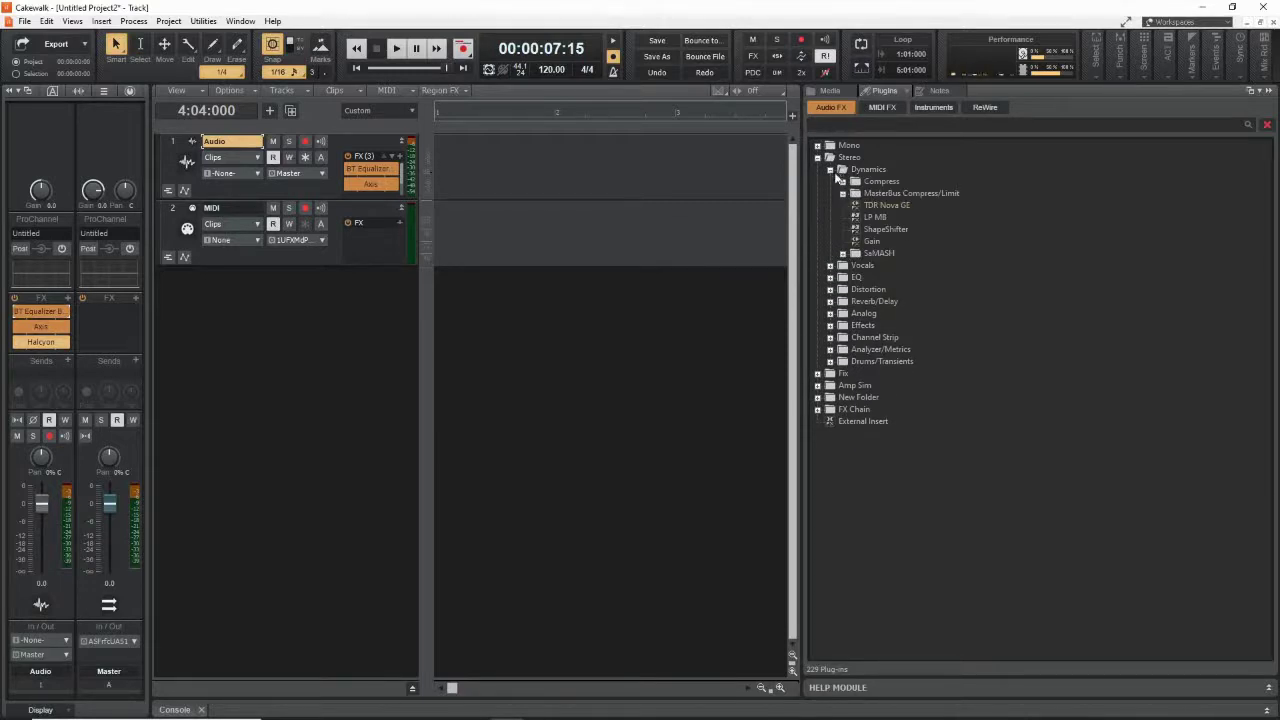
left_click(836, 171)
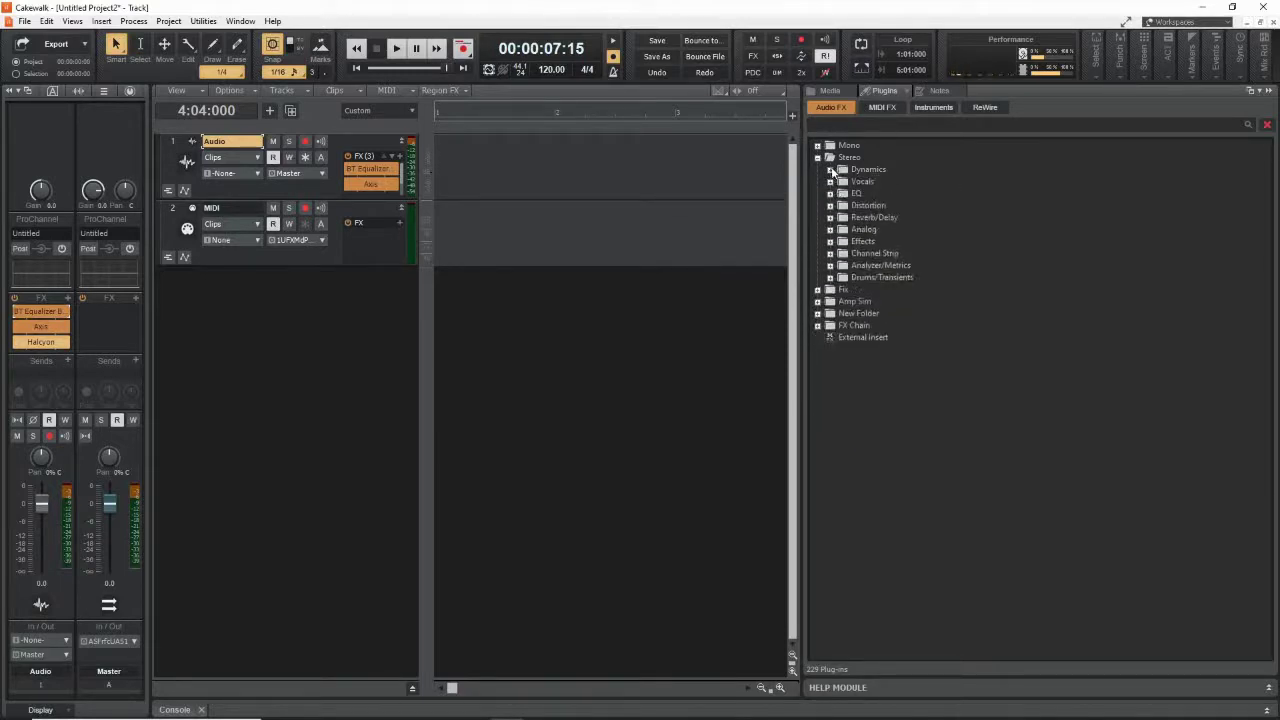
left_click(835, 172)
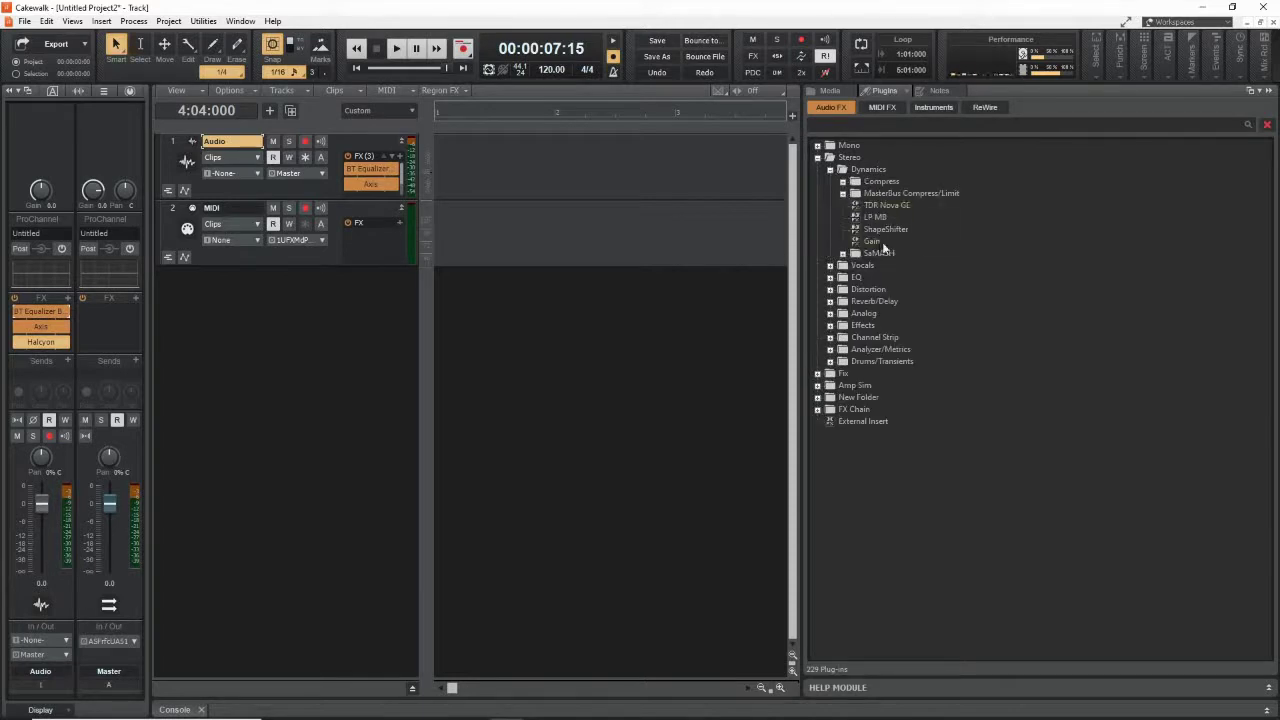
Add ShapeShifter to Audio track 1's FX rack, then reopen and close its window from the FX bin
left_click_drag(896, 229, 360, 185)
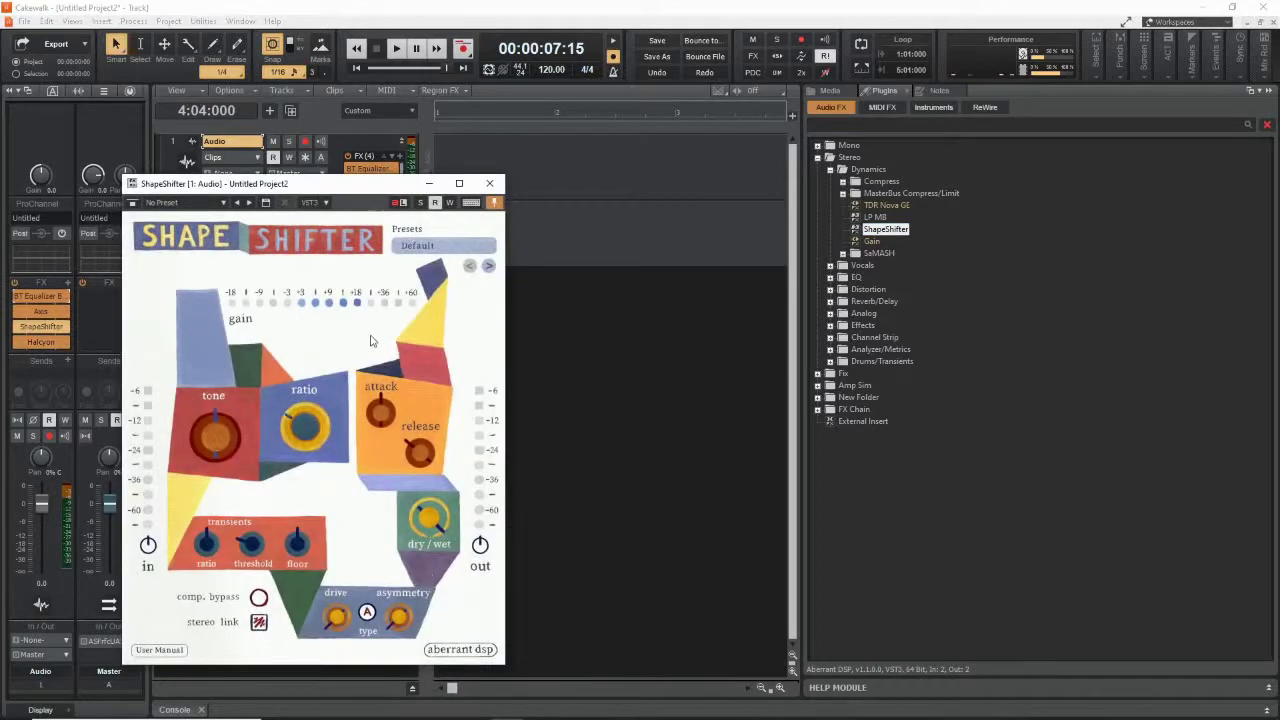
left_click(489, 183)
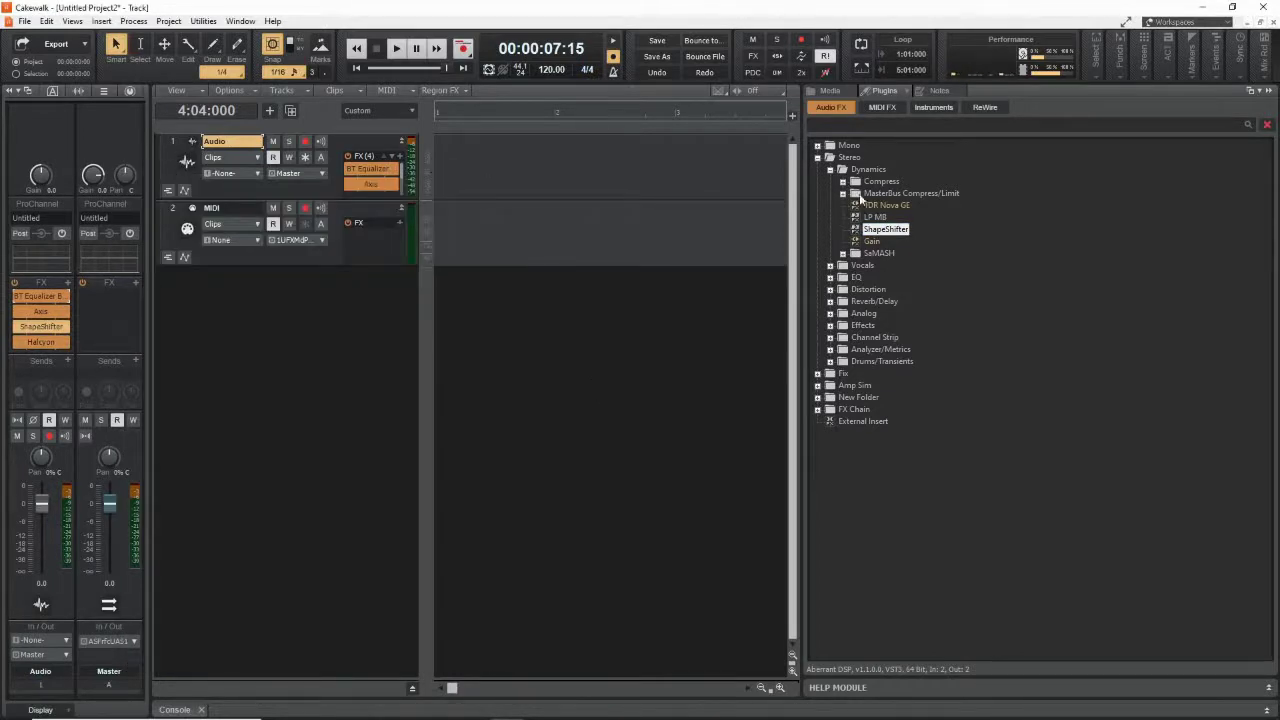
left_click(892, 231)
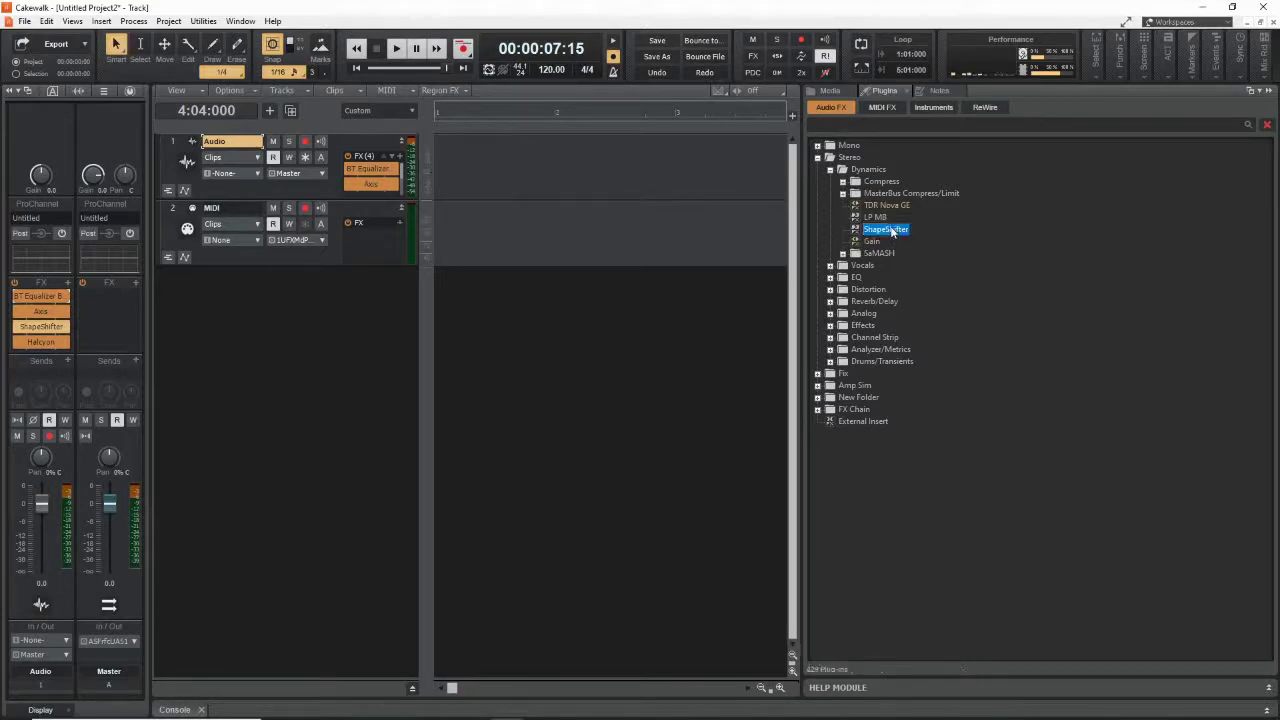
double_click(30, 327)
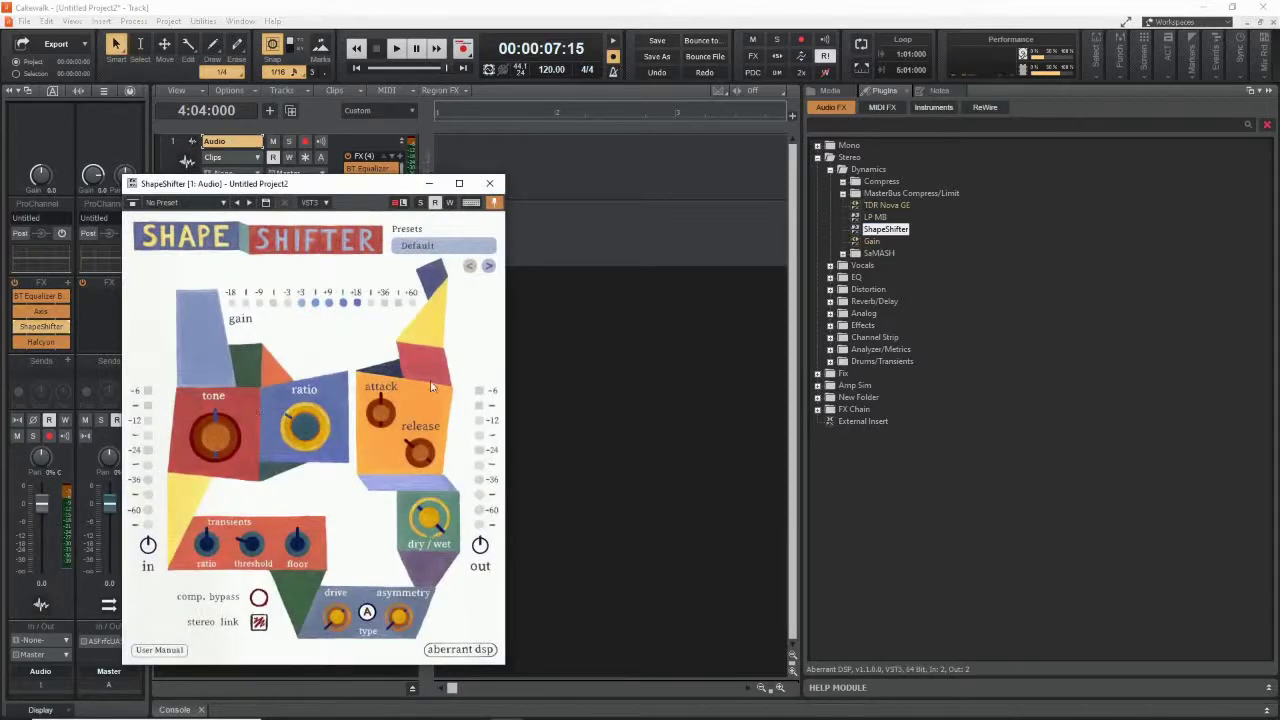
left_click(489, 183)
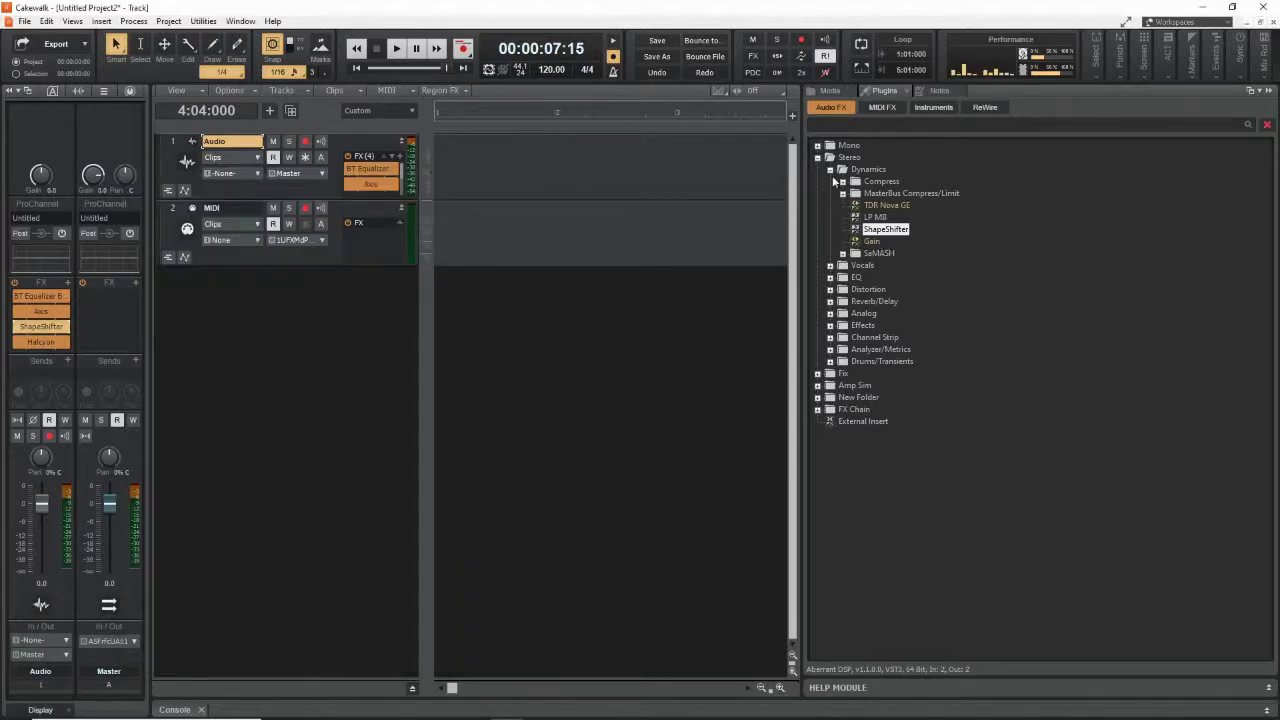
left_click(844, 254)
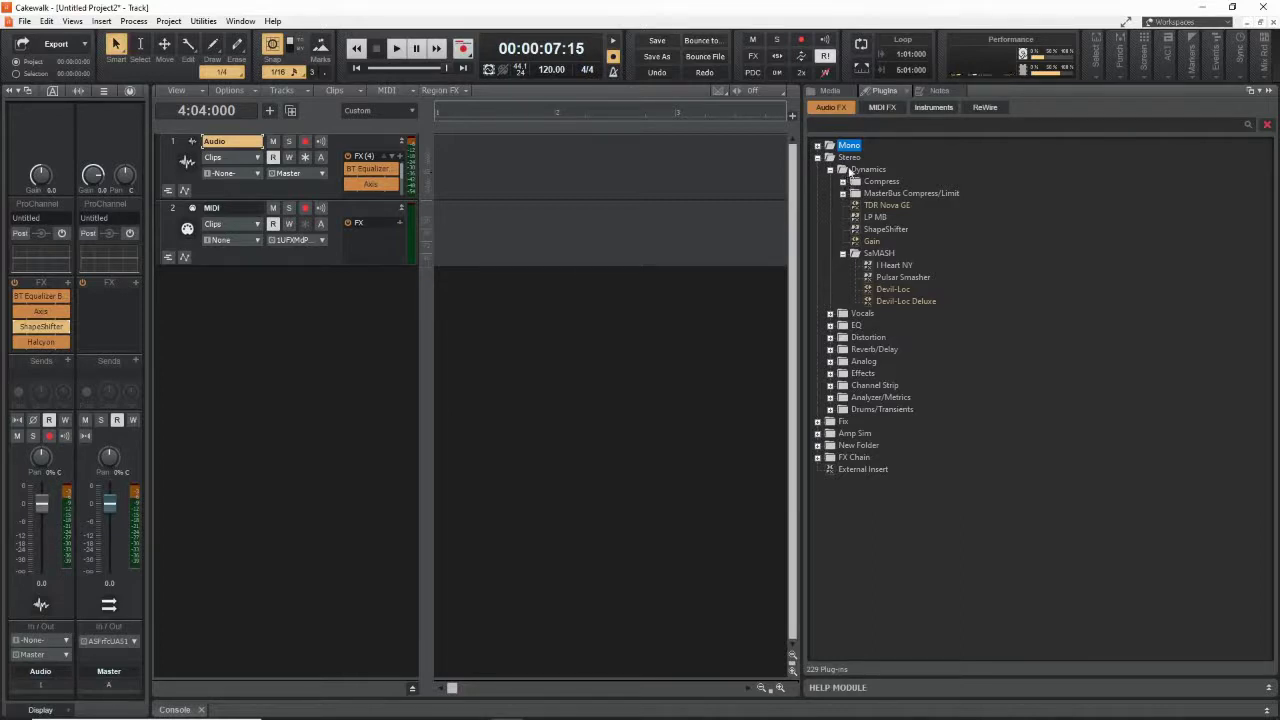
Expand and collapse the Mono, Compress and MasterBus Compress/Limit folders, then collapse SaMASH
left_click(818, 146)
left_click(818, 146)
left_click(842, 182)
left_click(842, 182)
left_click(843, 193)
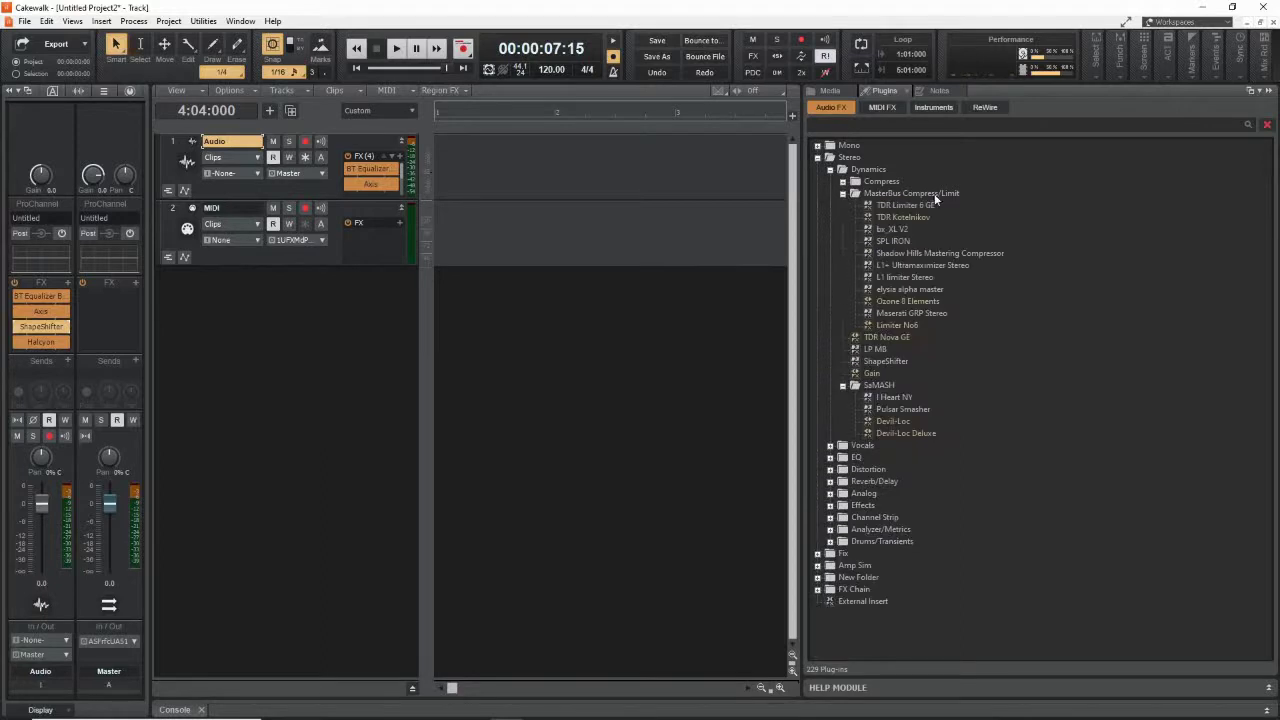
left_click(843, 193)
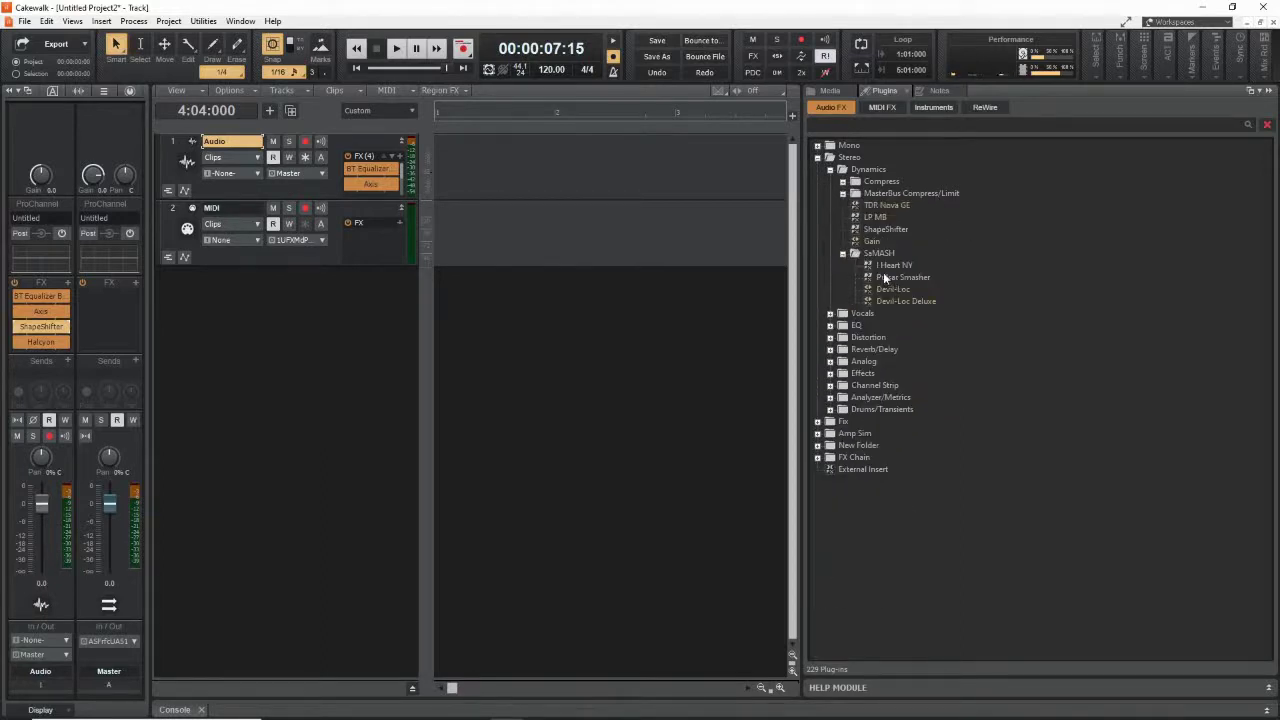
left_click(843, 253)
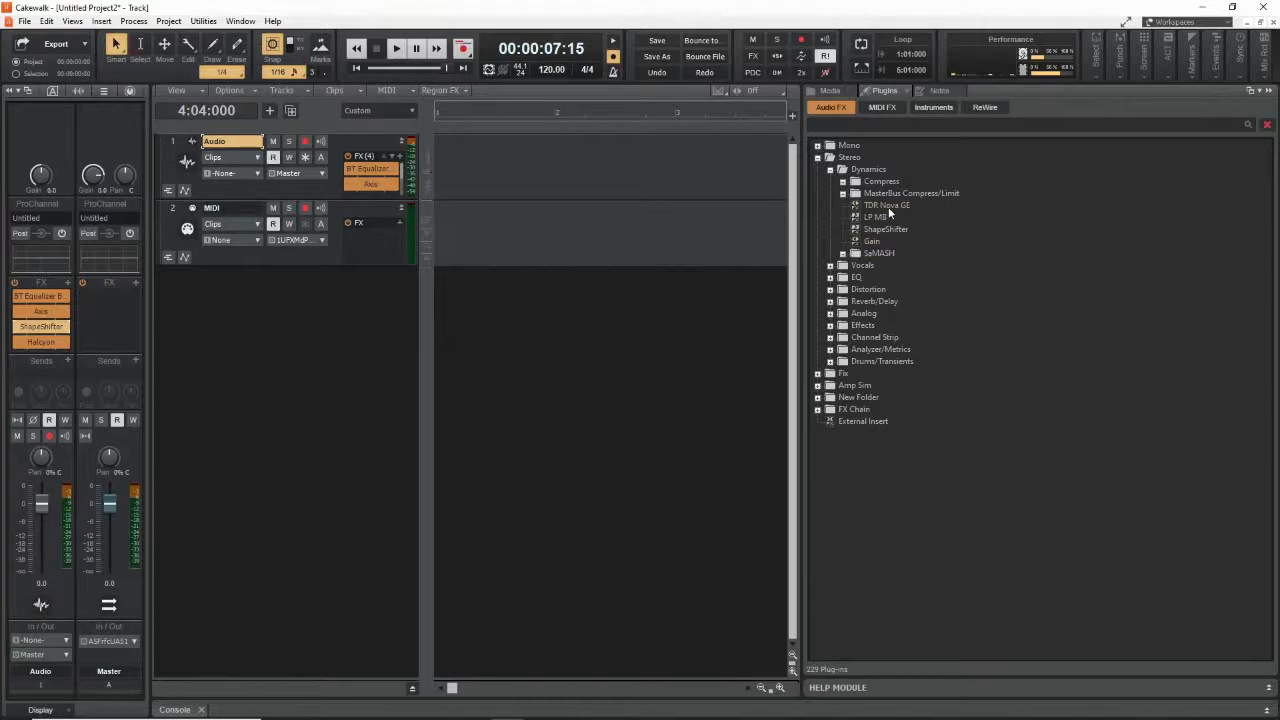
Select TDR Nova GE in both Dynamics and EQ, then fold up the Stereo folder
left_click(892, 204)
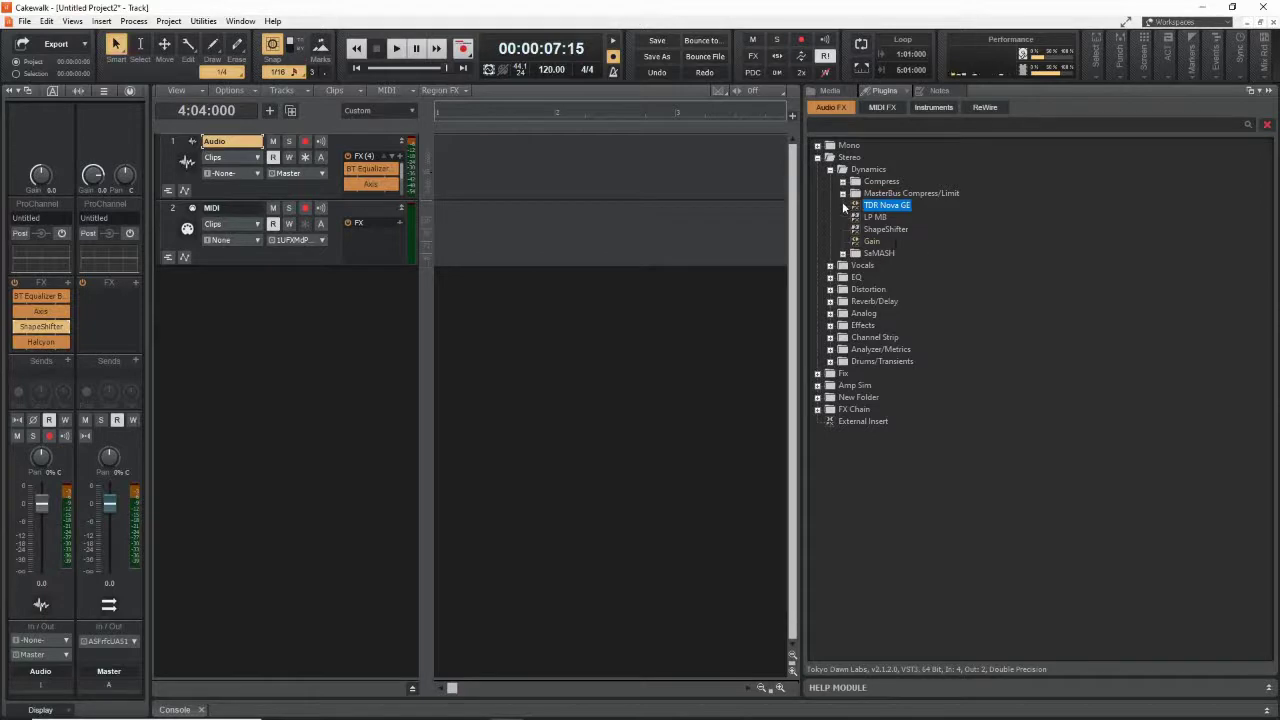
left_click(830, 169)
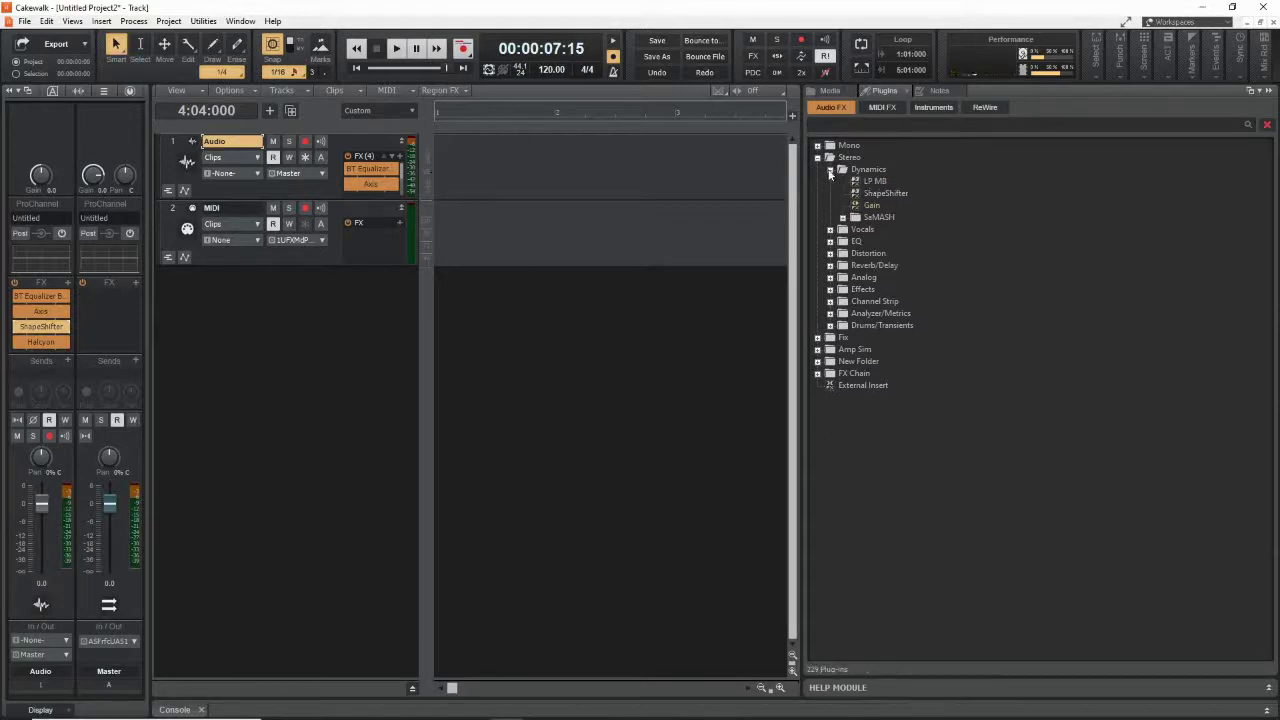
left_click(831, 194)
left_click(881, 220)
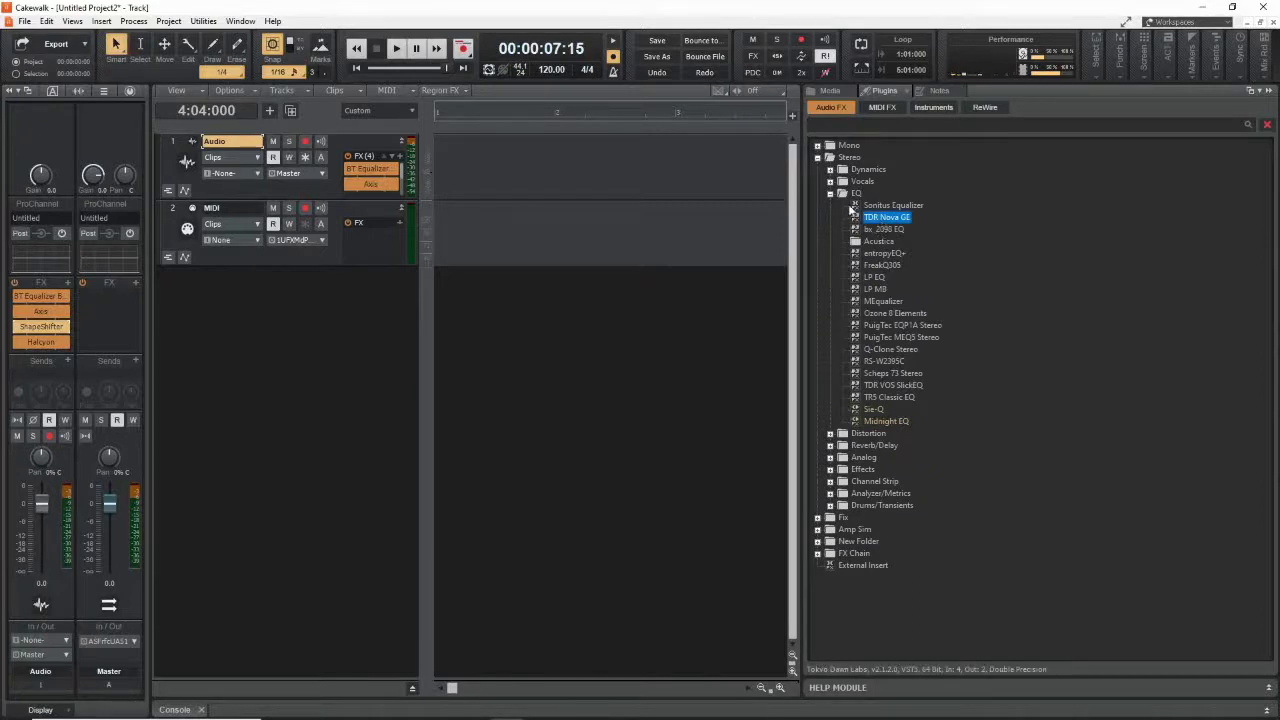
left_click(831, 193)
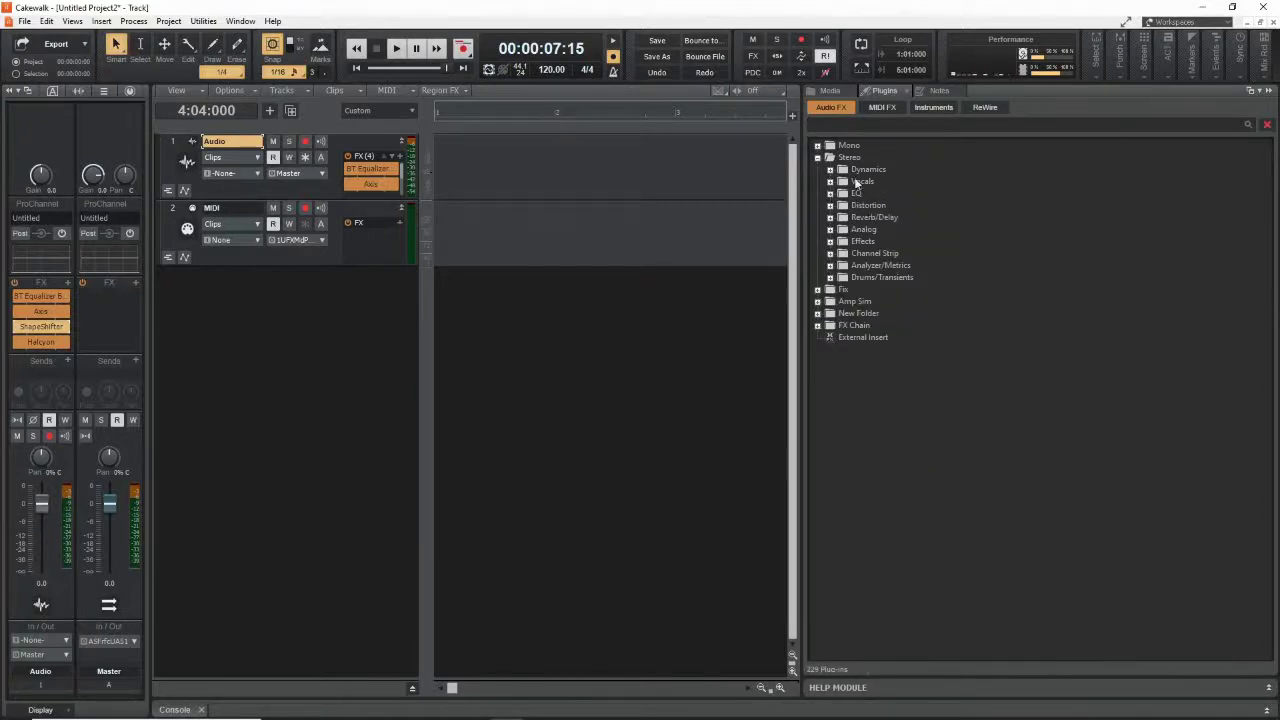
left_click(817, 157)
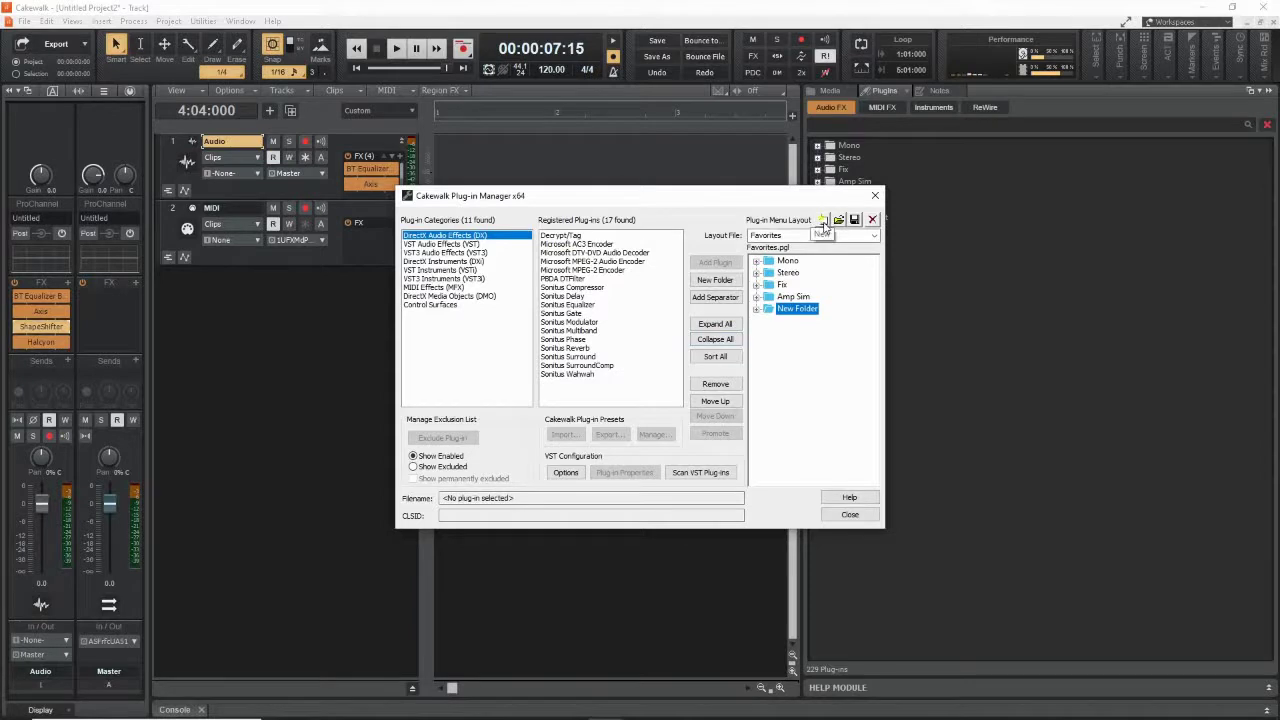
Start a new plug-in menu layout with a Compressors folder and pick API-2500 Stereo
left_click(822, 221)
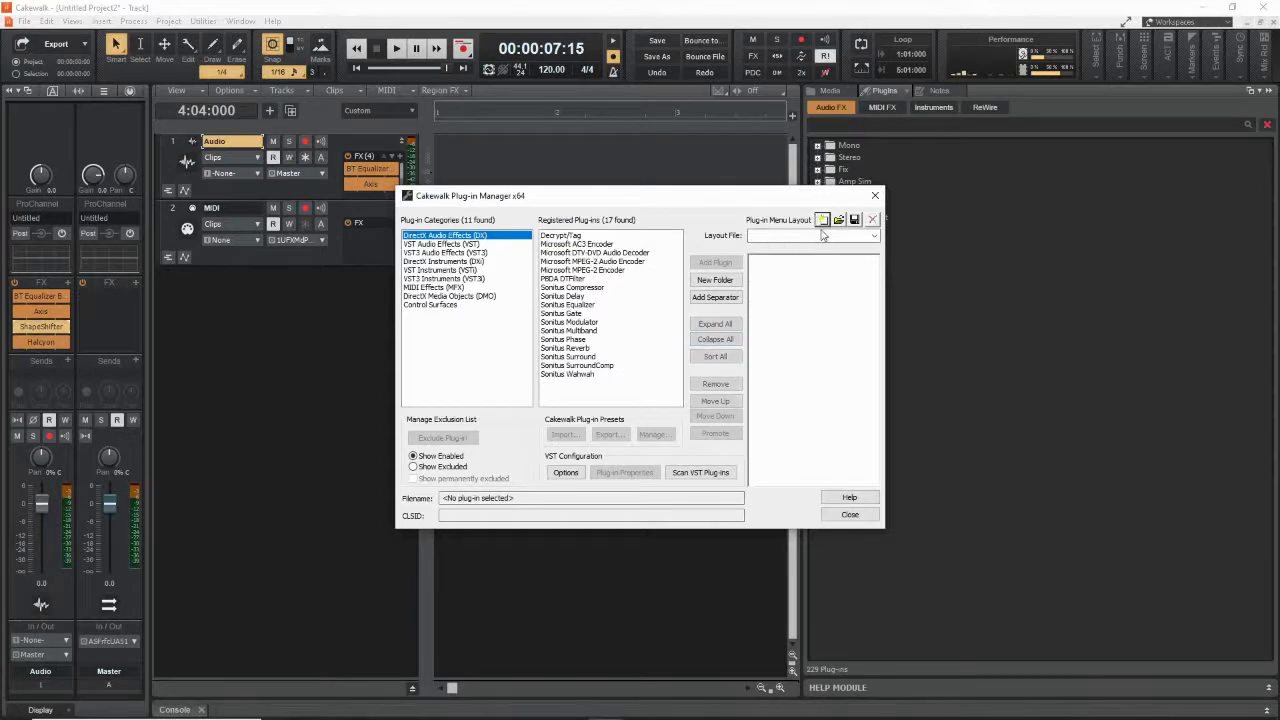
left_click(472, 253)
scroll(651, 310, "down", 2)
scroll(651, 310, "down", 3)
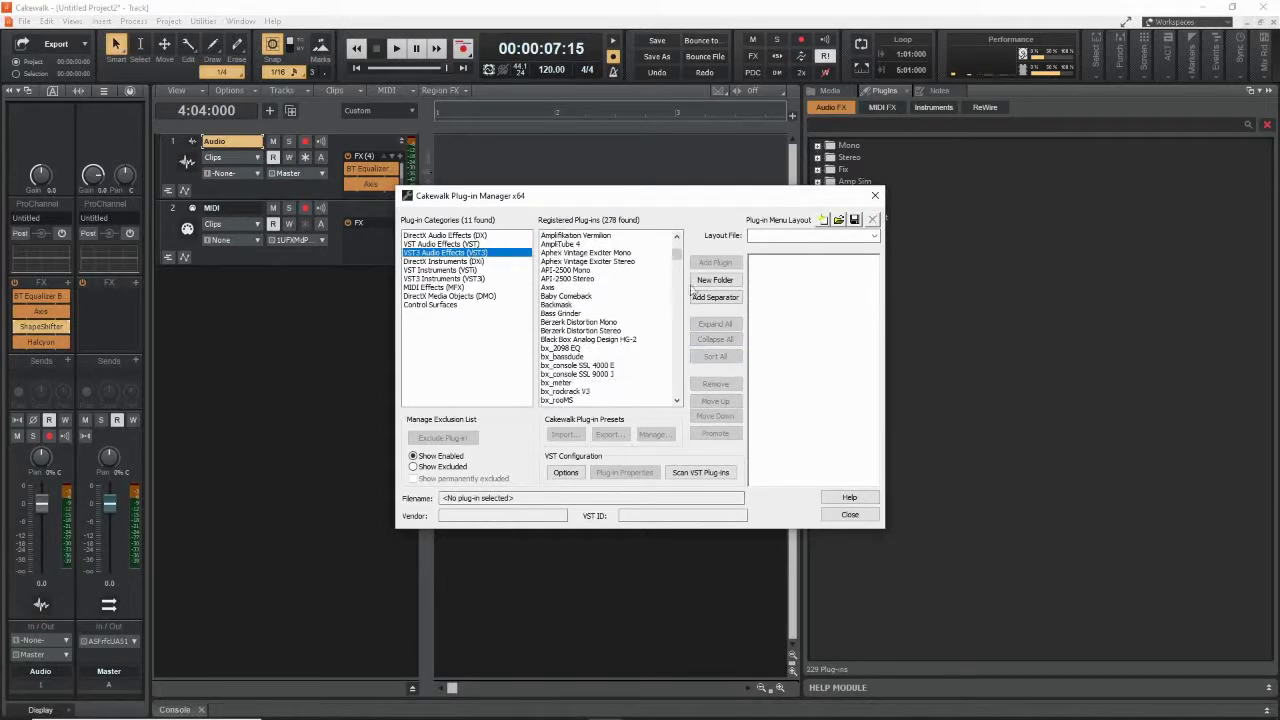
left_click(740, 280)
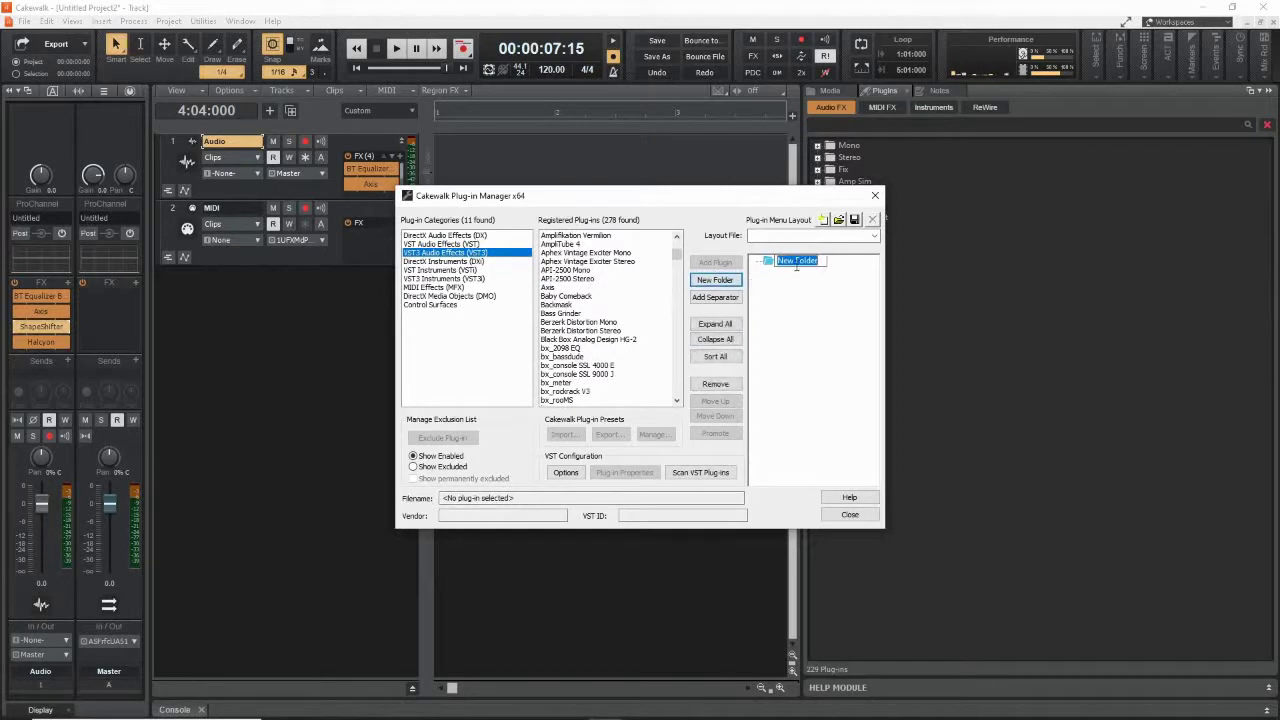
type("Compressors")
key("Return")
left_click(578, 280)
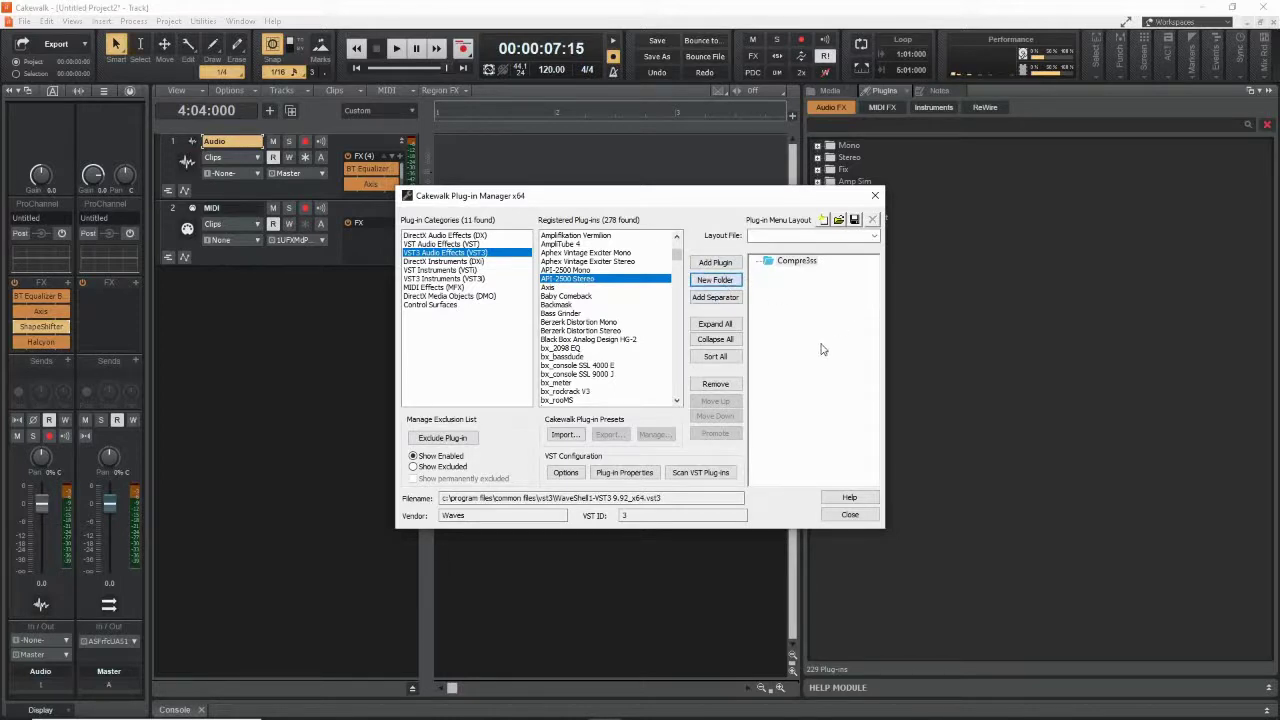
Cancel loading another layout, answer the save prompt, and close the Plug-in Manager
left_click(840, 220)
left_click(685, 394)
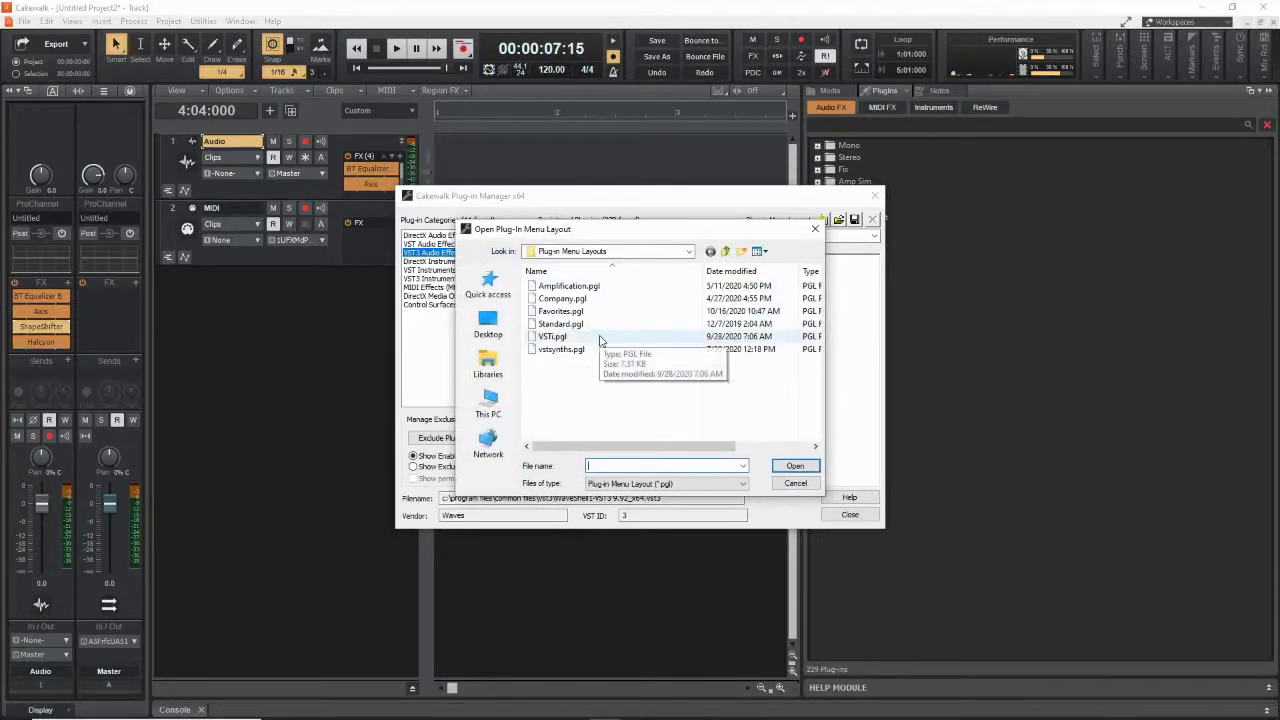
left_click(808, 484)
left_click(847, 515)
left_click(684, 394)
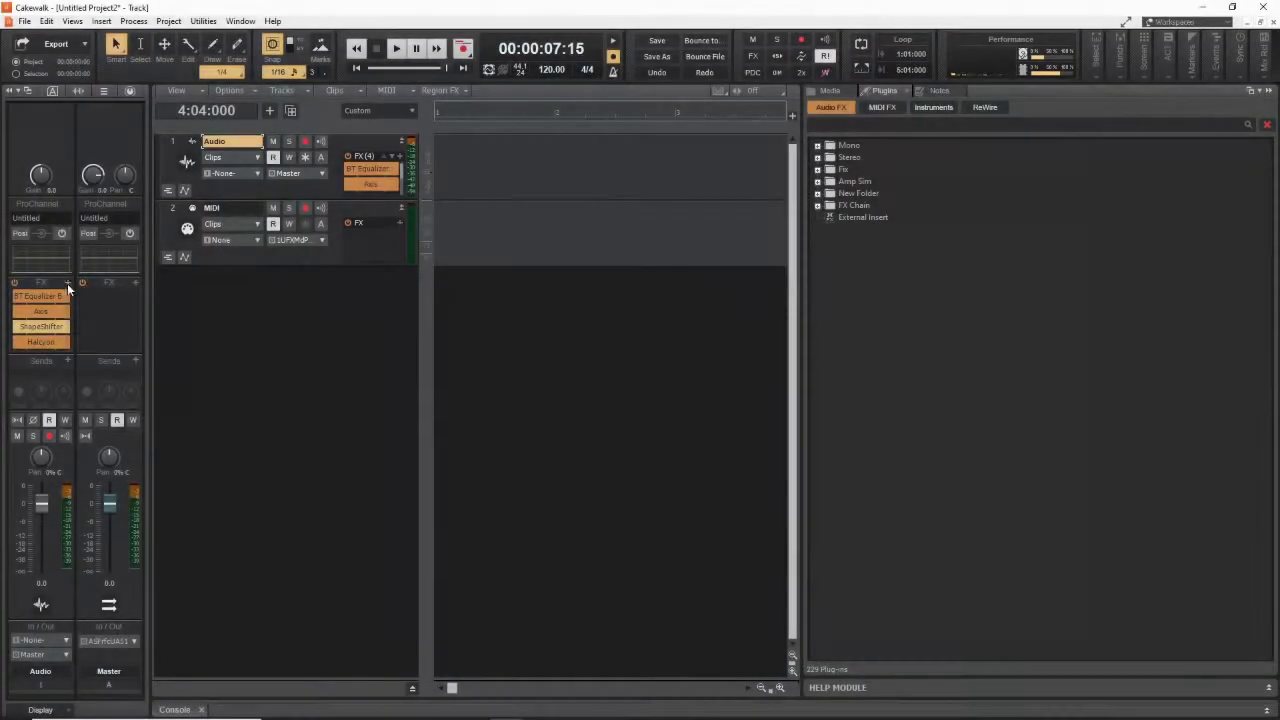
Sort the plug-in browser by category from the Audio track FX rack's Plug-In Layouts menu
right_click(68, 288)
mouse_move(112, 298)
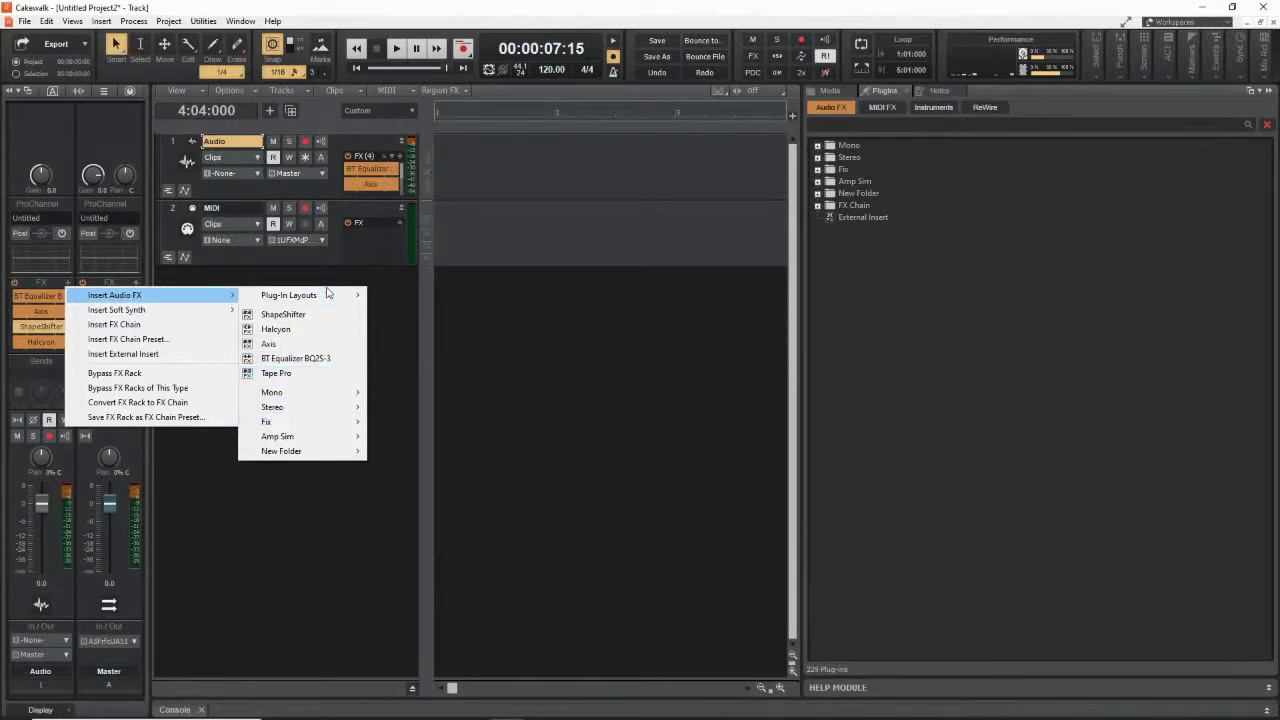
mouse_move(330, 297)
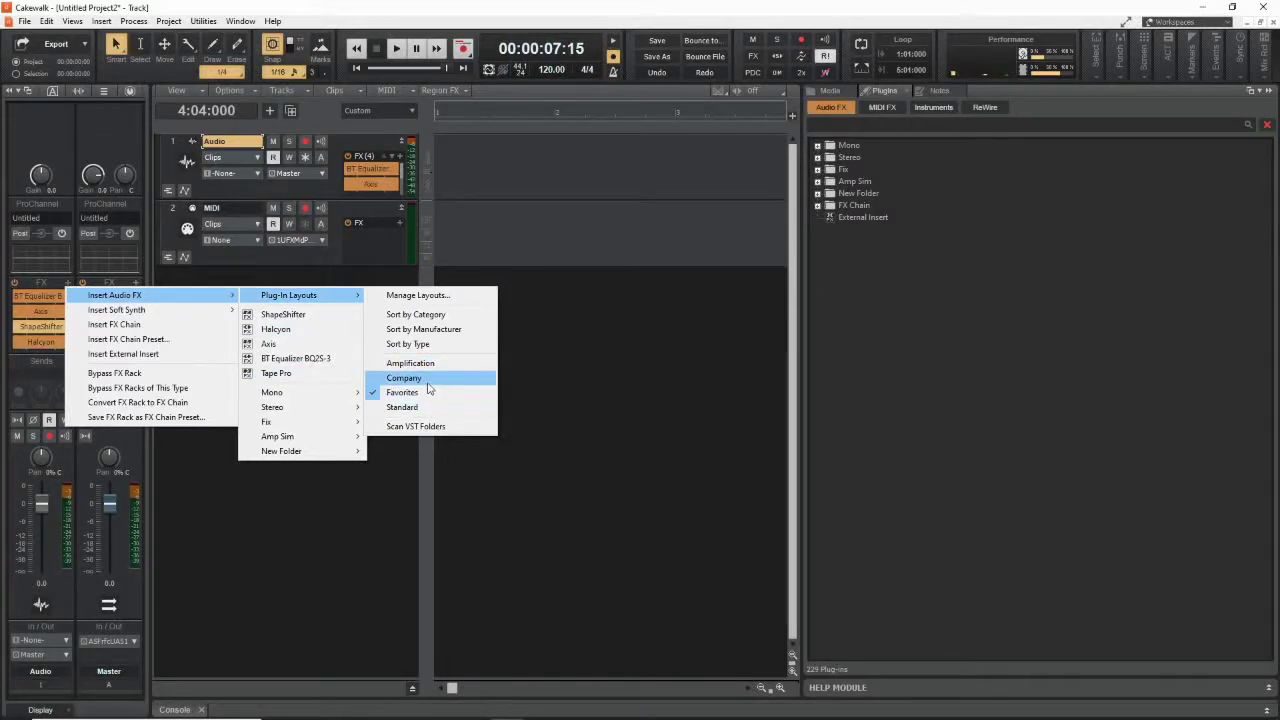
left_click(418, 317)
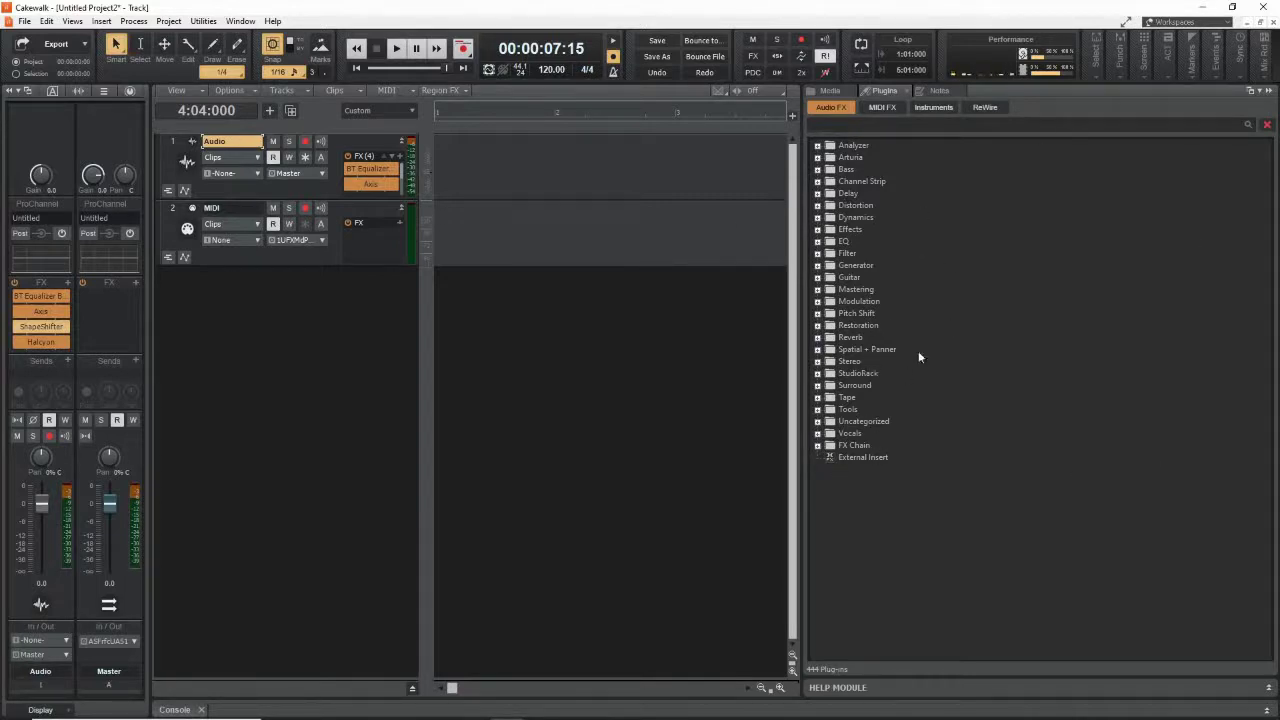
Expand and collapse the Bass, Effects and Dynamics categories, then expand Uncategorized
left_click(818, 170)
left_click(818, 170)
left_click(818, 230)
left_click(818, 230)
left_click(817, 218)
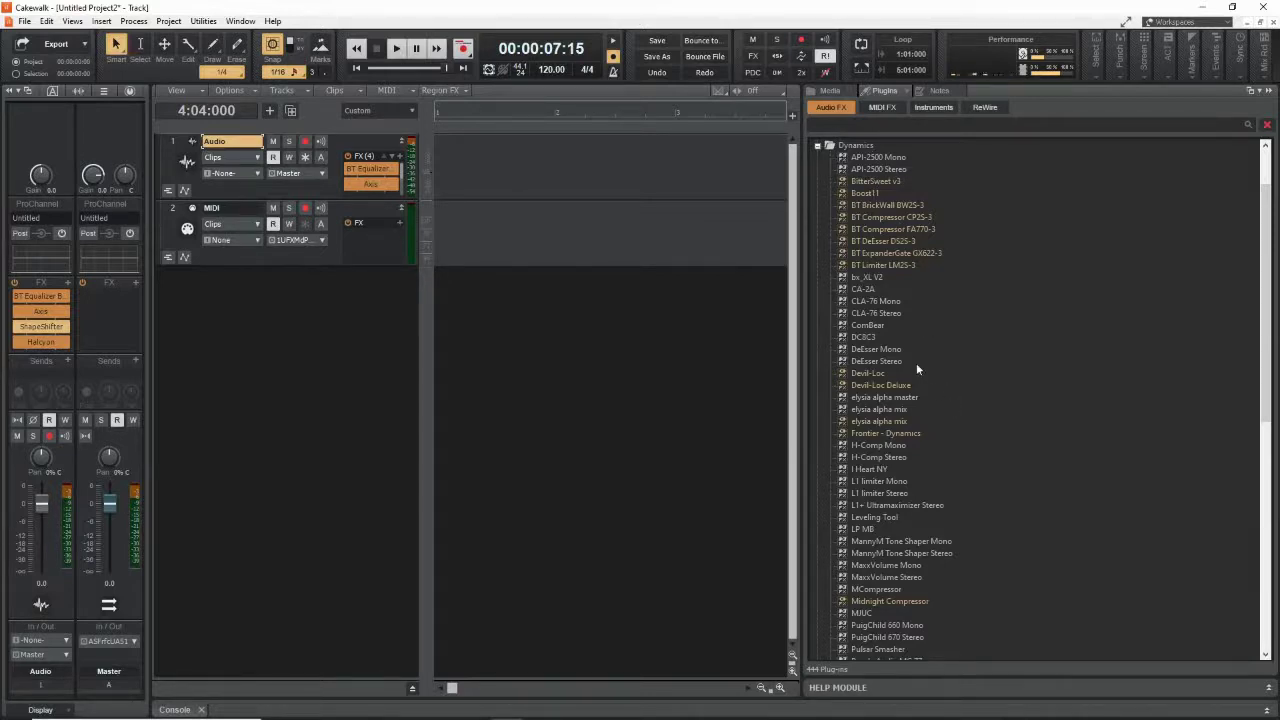
left_click(817, 146)
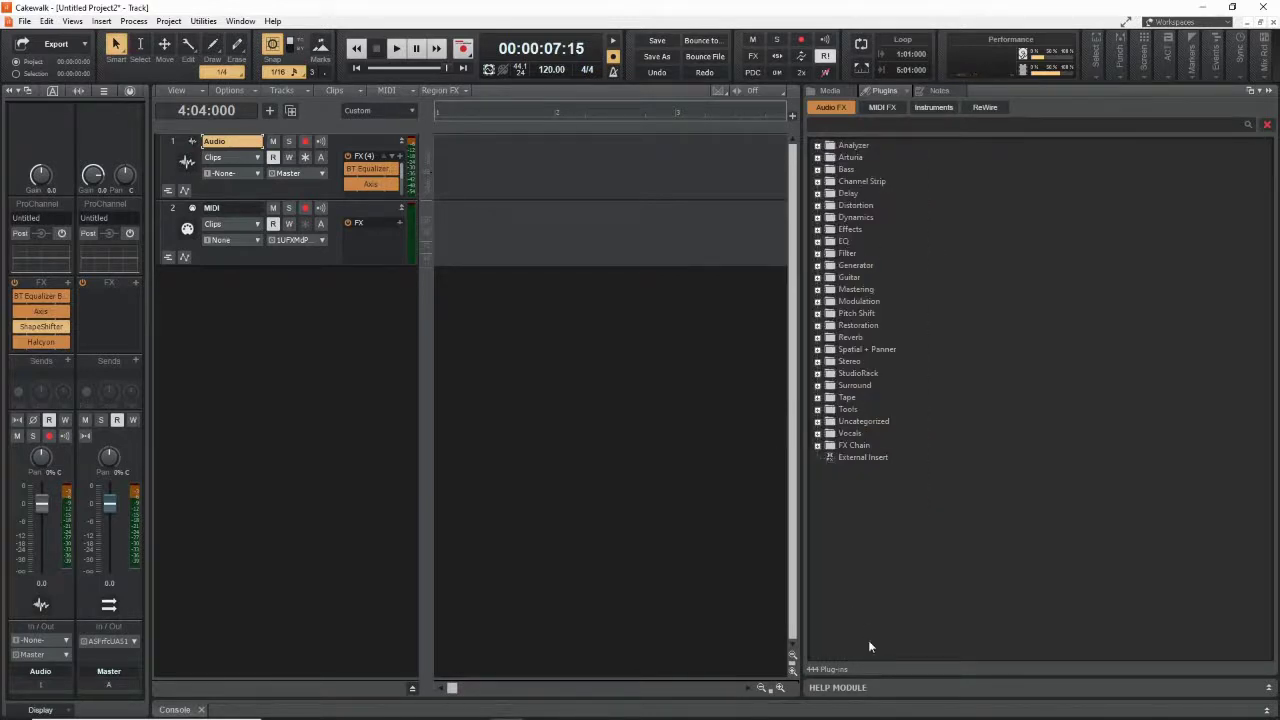
left_click(817, 421)
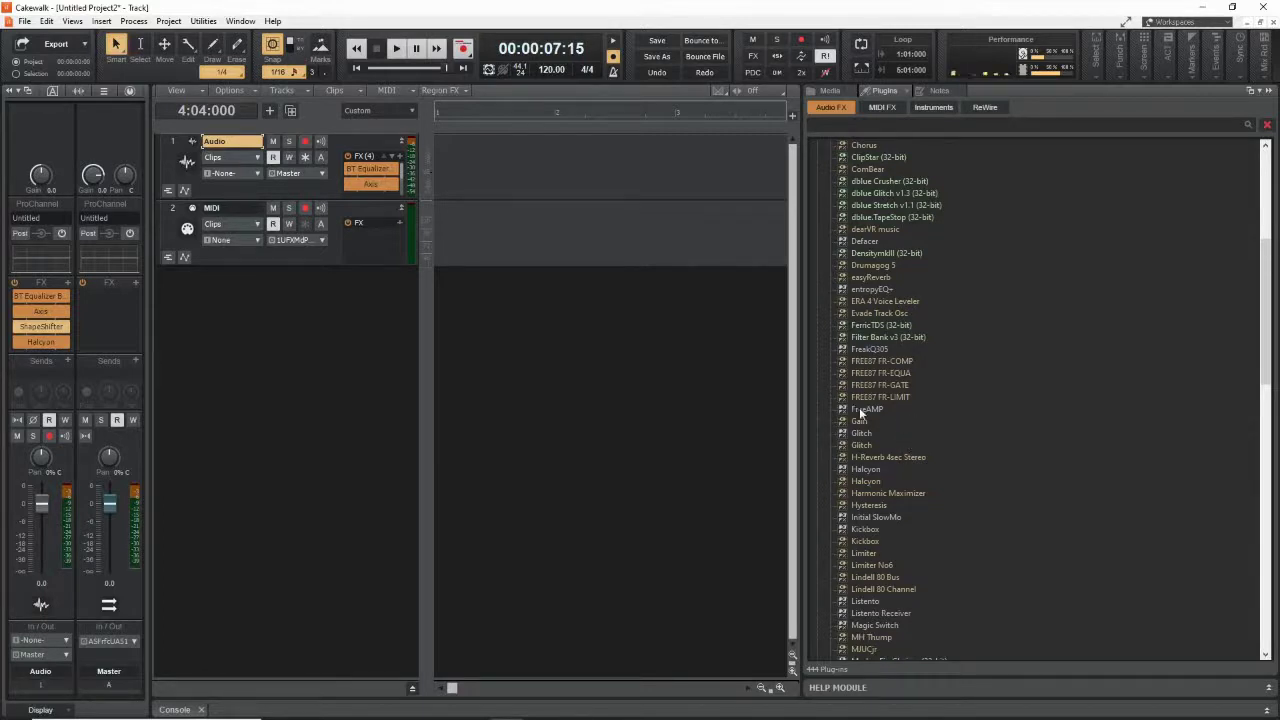
Add FreeAMP to the Audio track's FX rack, lower its drive, and close its window
left_click_drag(862, 413, 45, 335)
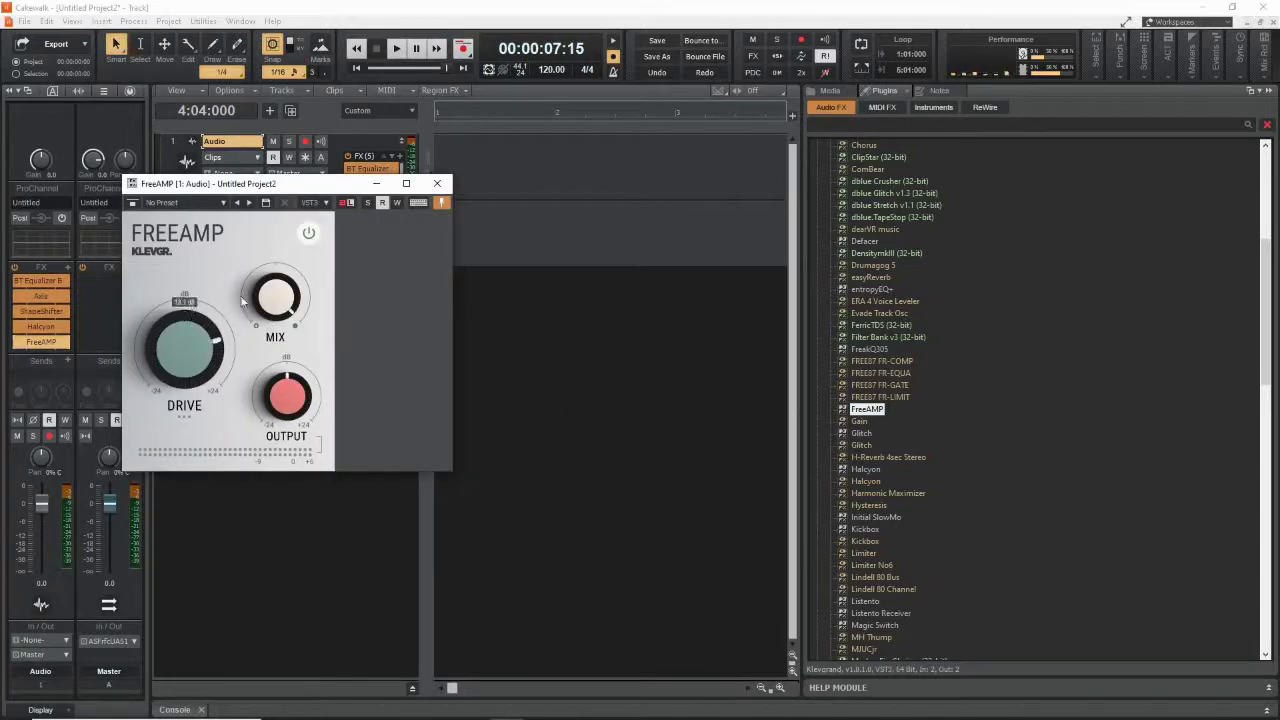
left_click_drag(219, 366, 233, 390)
left_click_drag(203, 347, 204, 336)
left_click(437, 183)
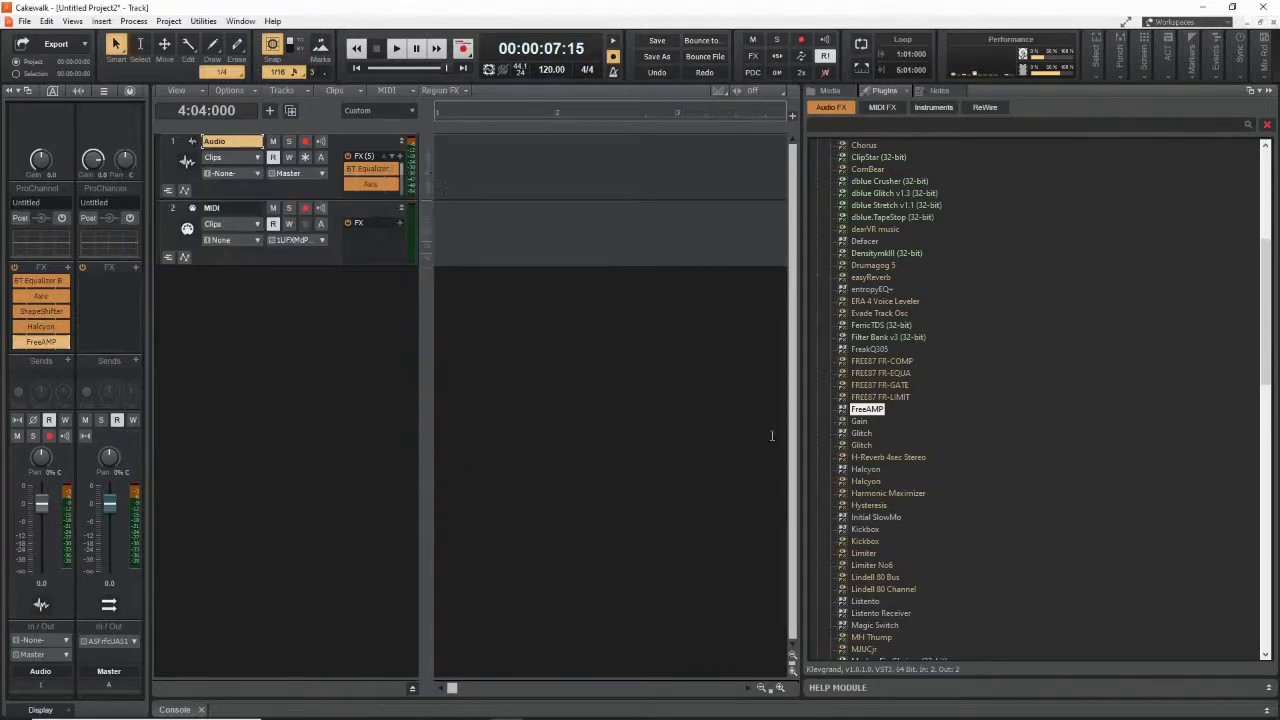
Assign FreeAMP to the Distortion category, keeping its name unchanged
left_click(877, 414)
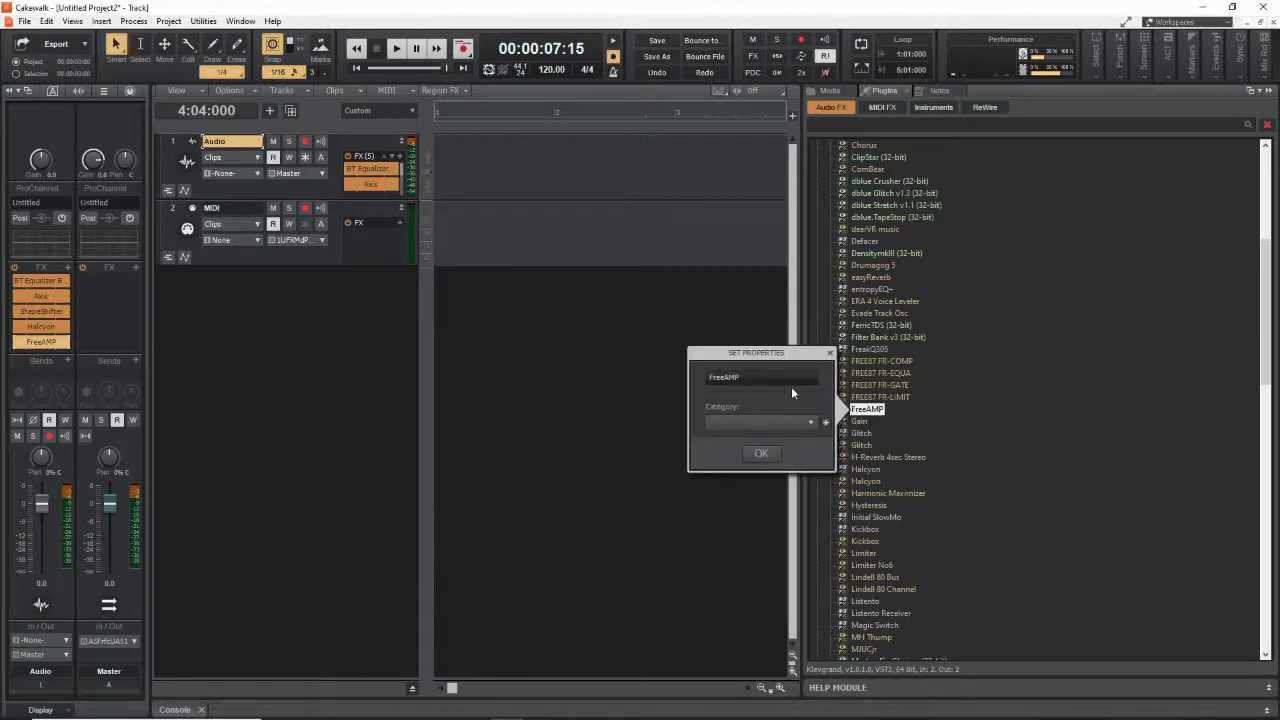
double_click(748, 377)
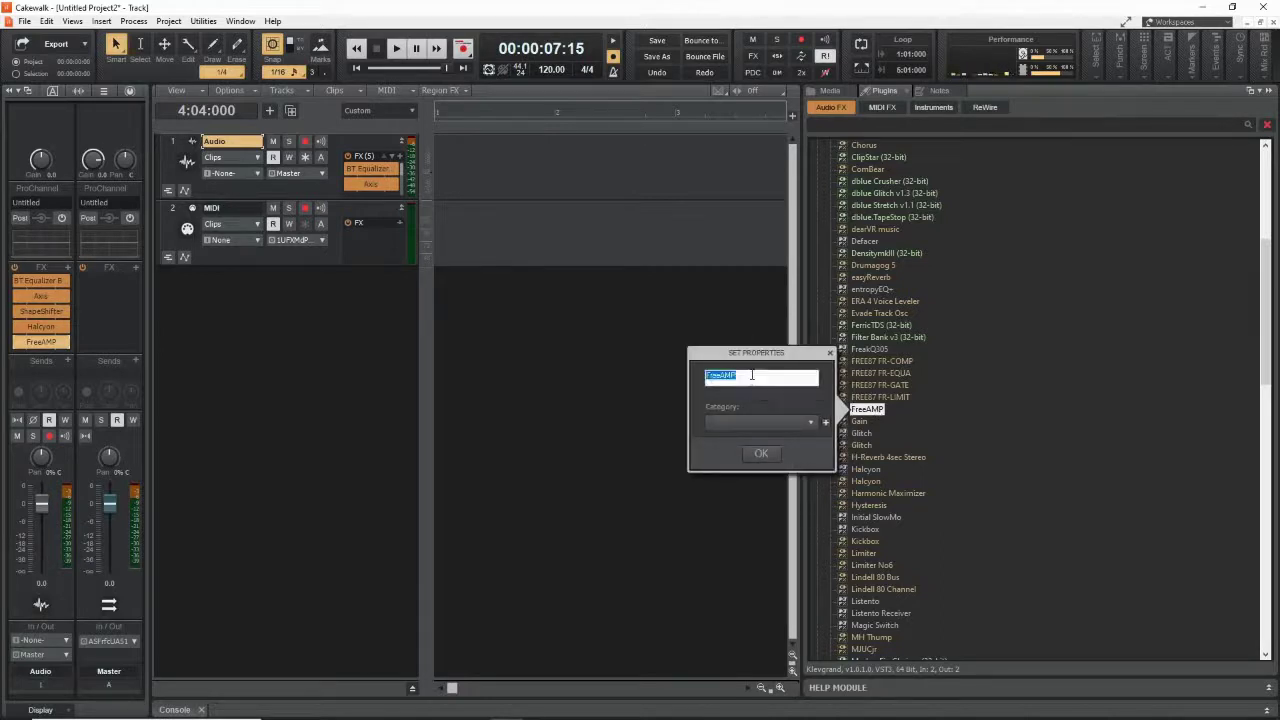
left_click(745, 378)
left_click(811, 424)
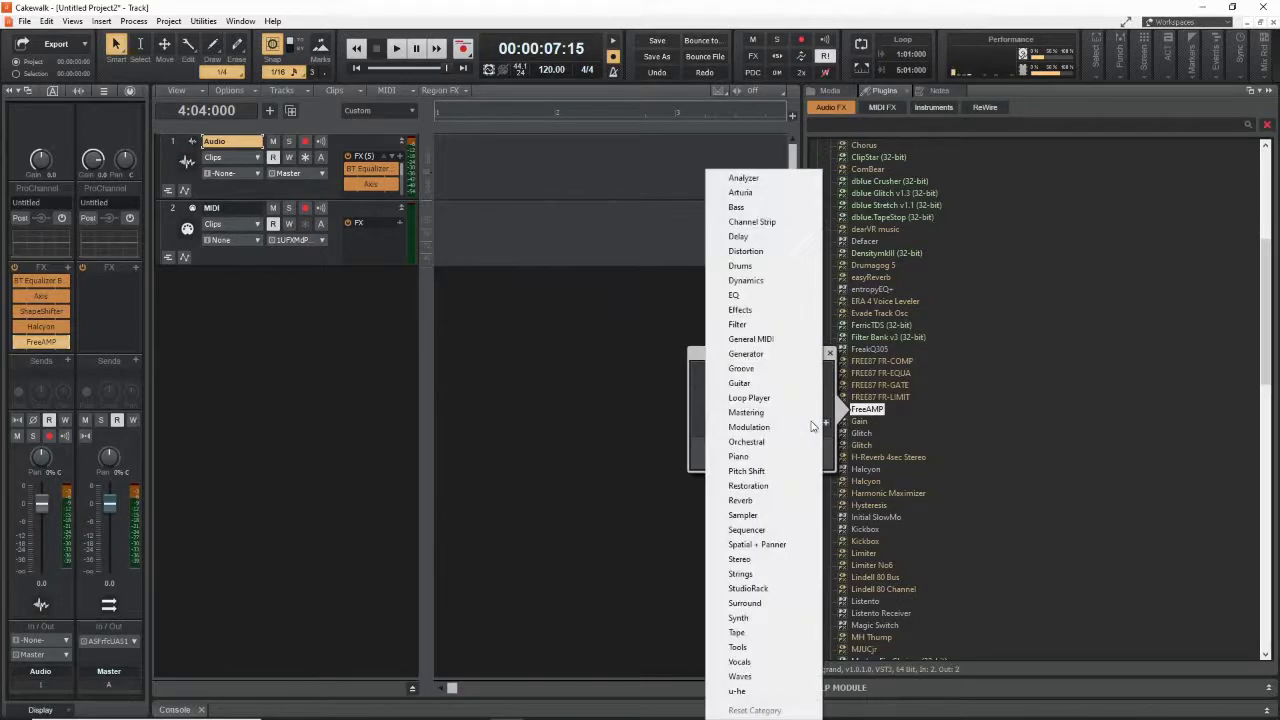
left_click(765, 252)
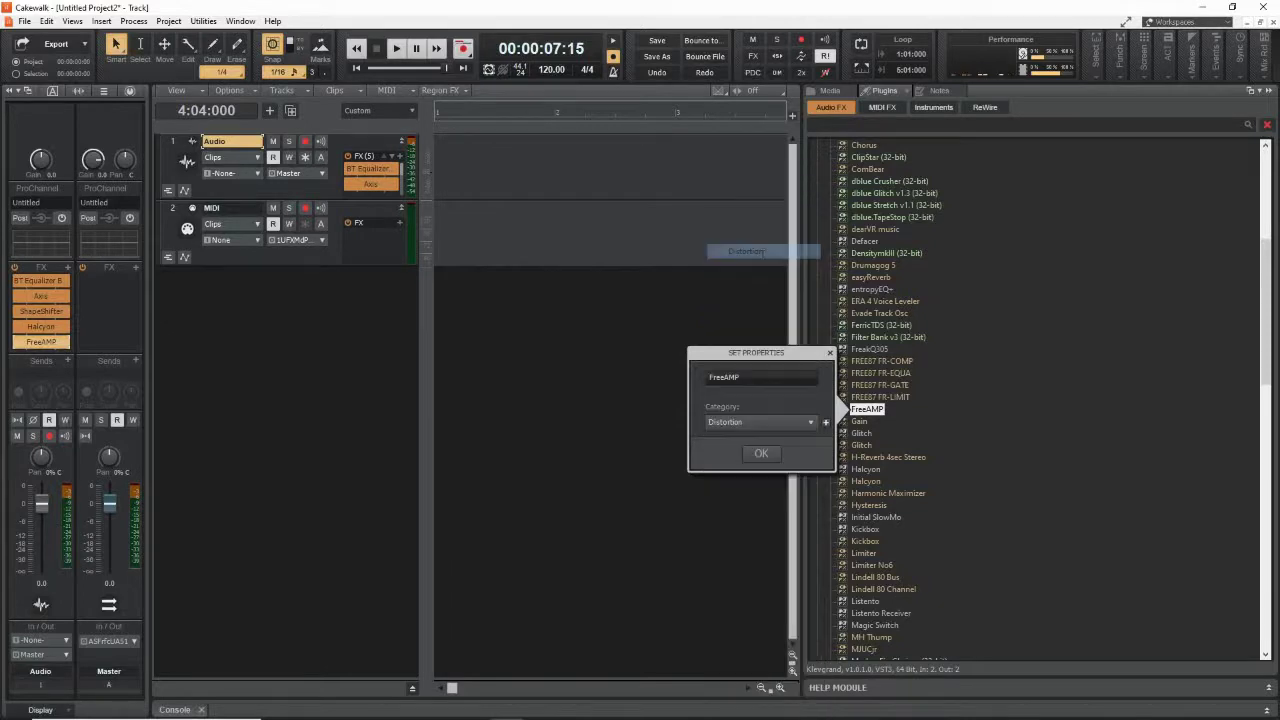
left_click(763, 453)
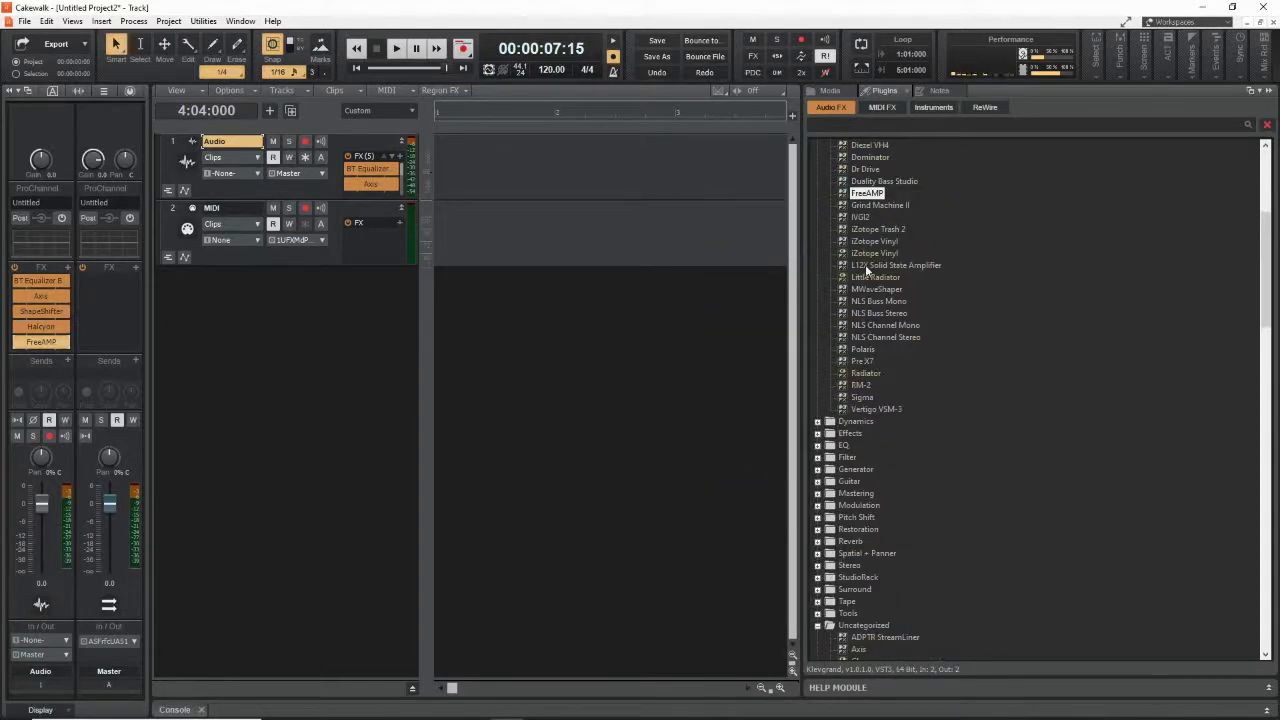
Collapse the Distortion category and add Magic Switch to the Audio track's FX rack
scroll(885, 250, "up", 1)
scroll(885, 250, "up", 8)
left_click(817, 205)
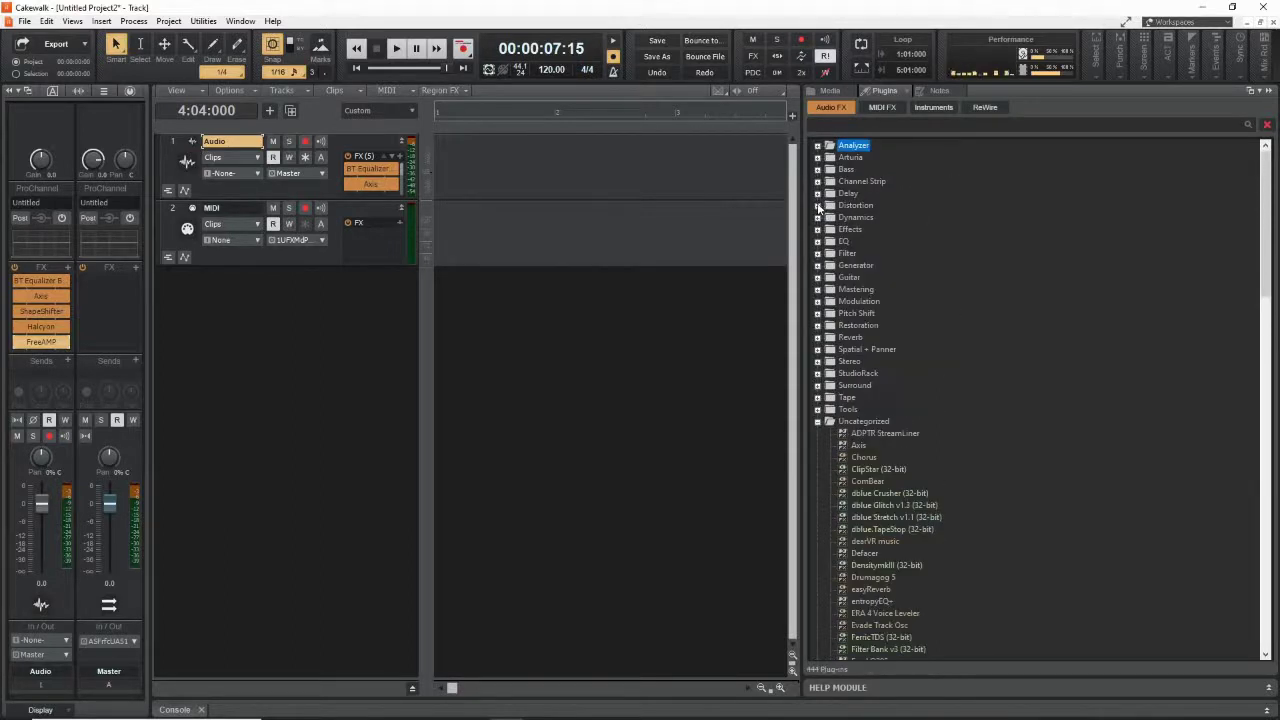
scroll(893, 486, "down", 13)
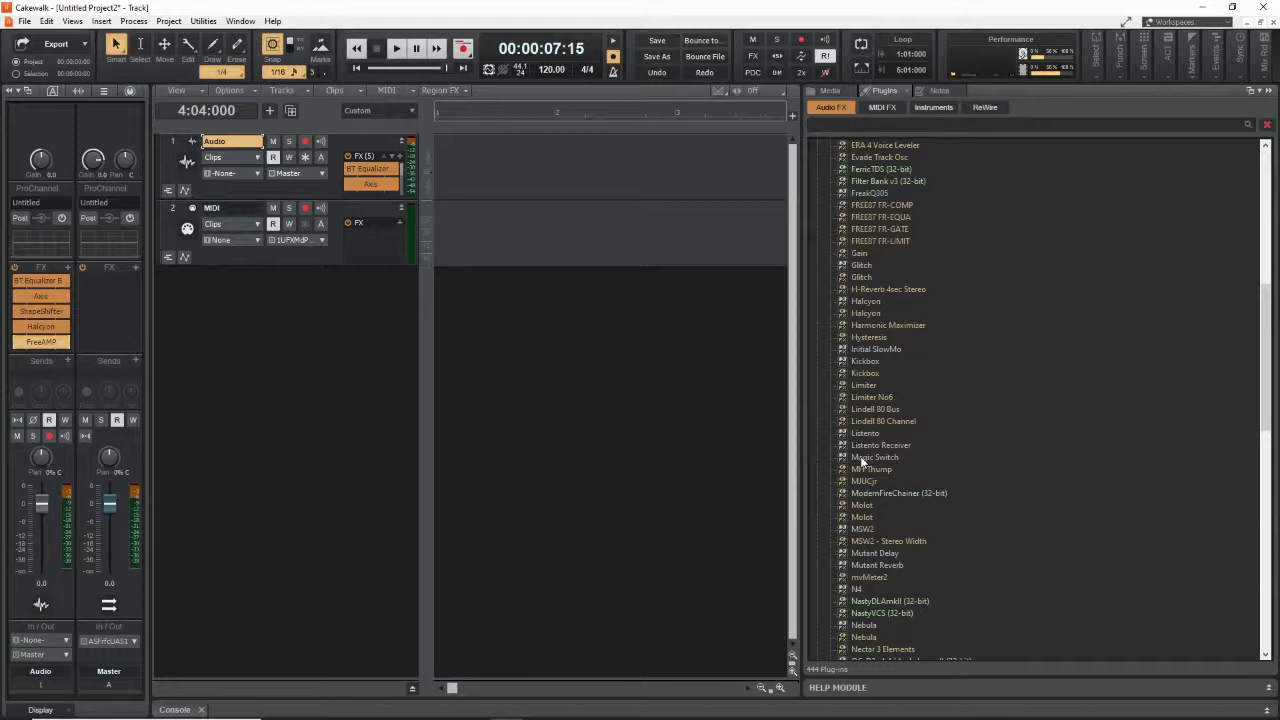
left_click_drag(862, 460, 45, 352)
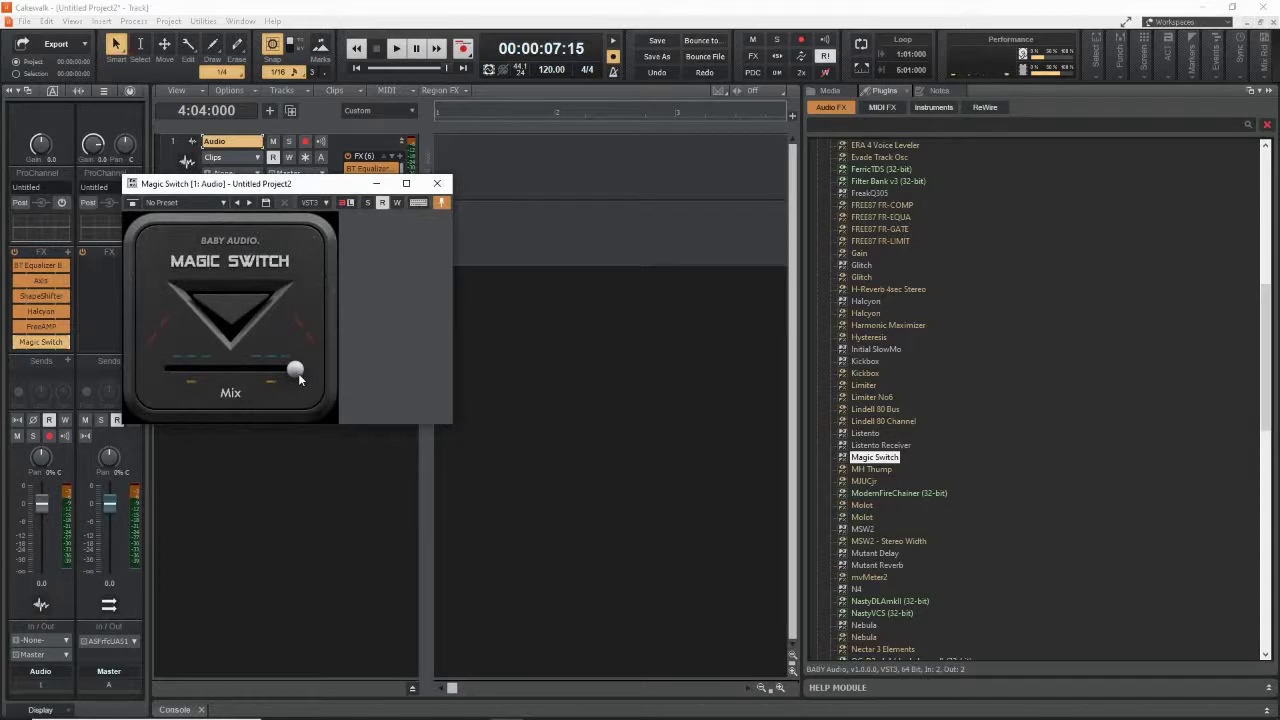
Toggle Magic Switch's effect on and back off, then close its plug-in window
left_click(242, 321)
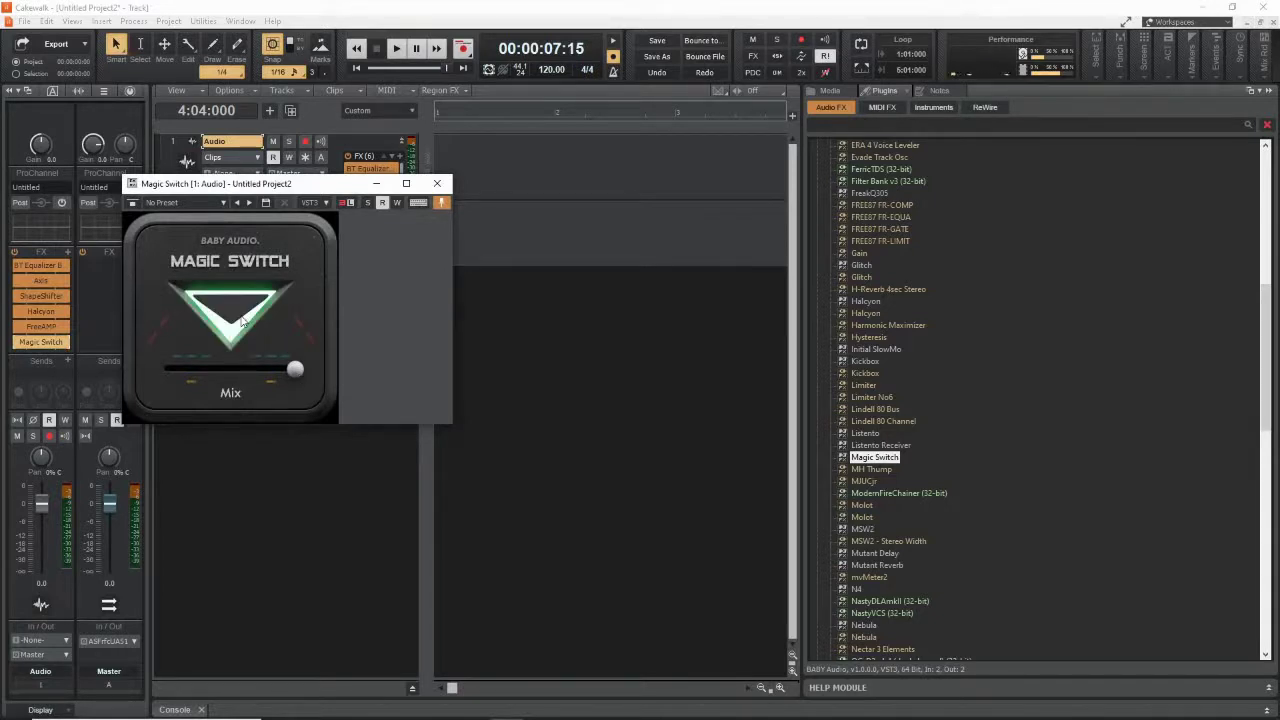
left_click(242, 321)
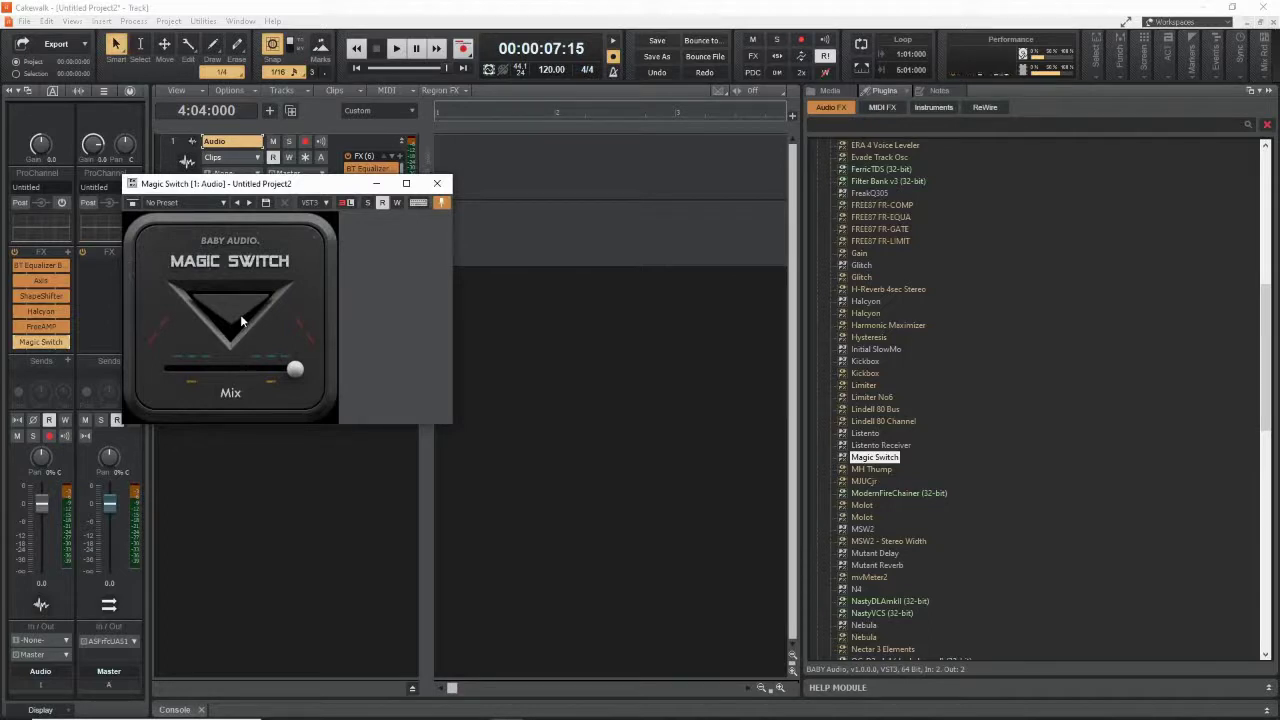
left_click(437, 184)
Assign Magic Switch to the Spatial + Panner category
scroll(864, 268, "up", 8)
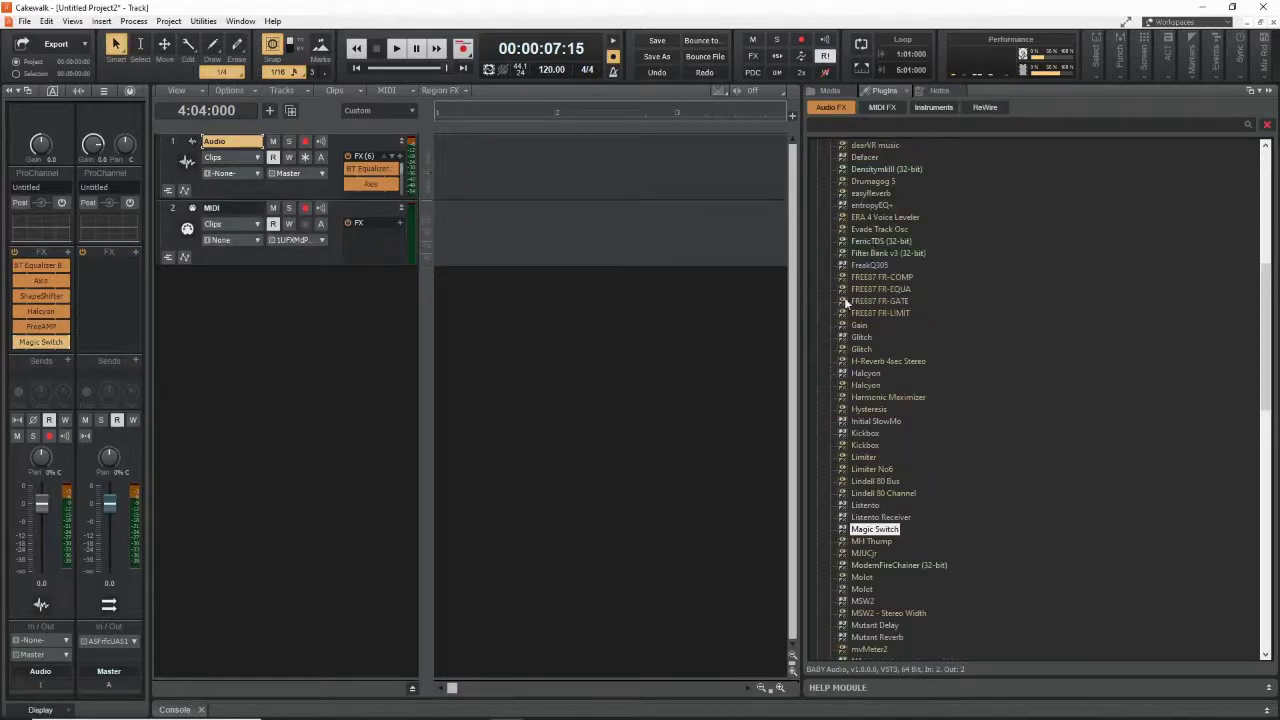
scroll(887, 255, "down", 4)
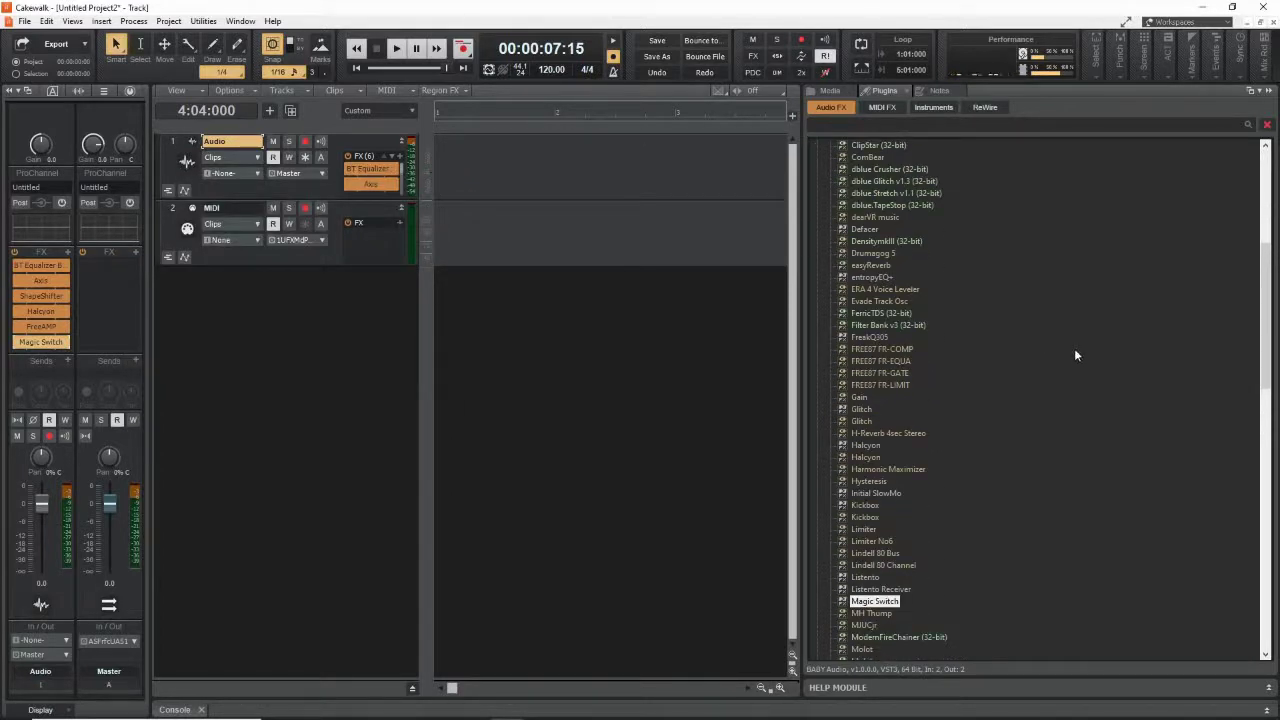
scroll(1074, 348, "down", 2)
scroll(1038, 317, "down", 20)
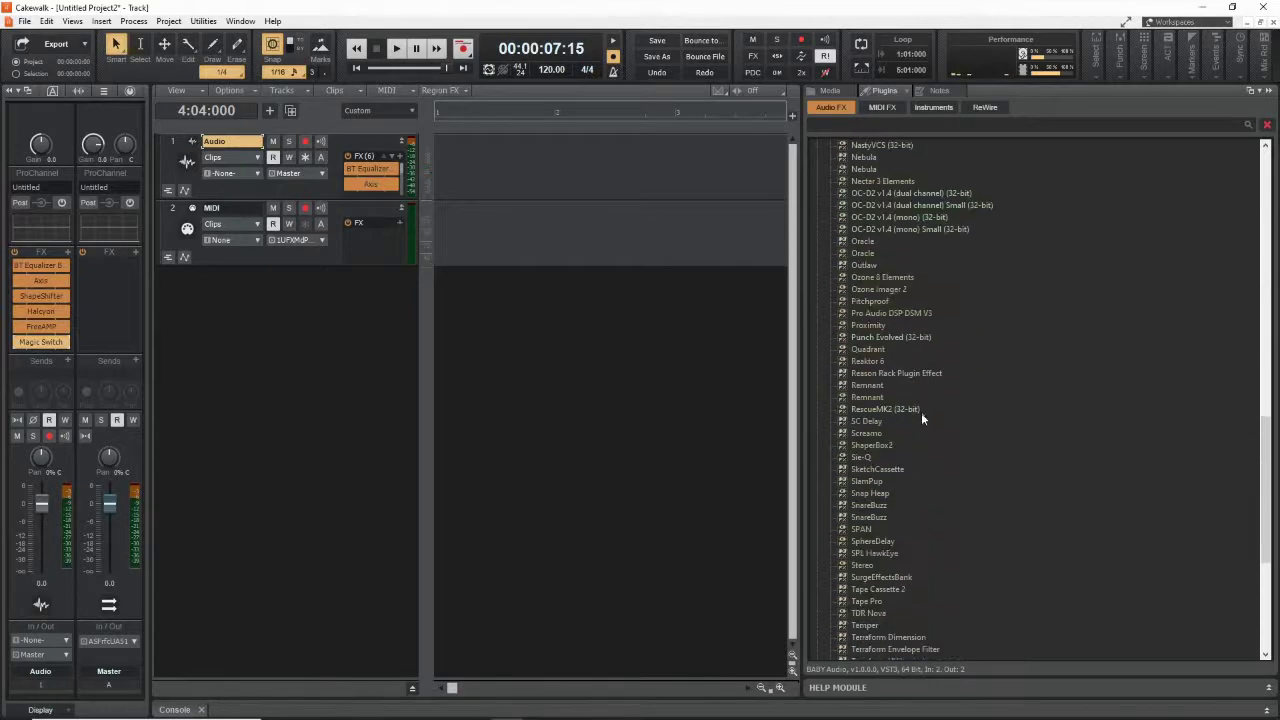
scroll(921, 414, "up", 8)
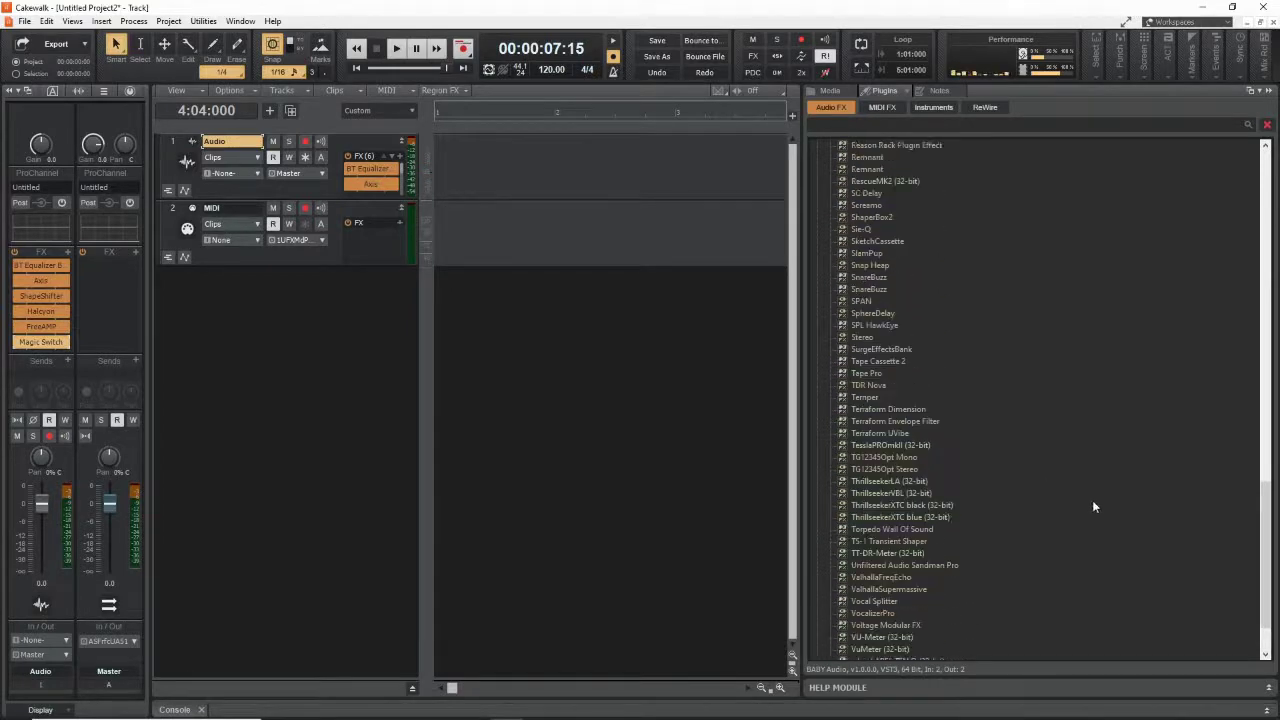
scroll(1071, 465, "up", 8)
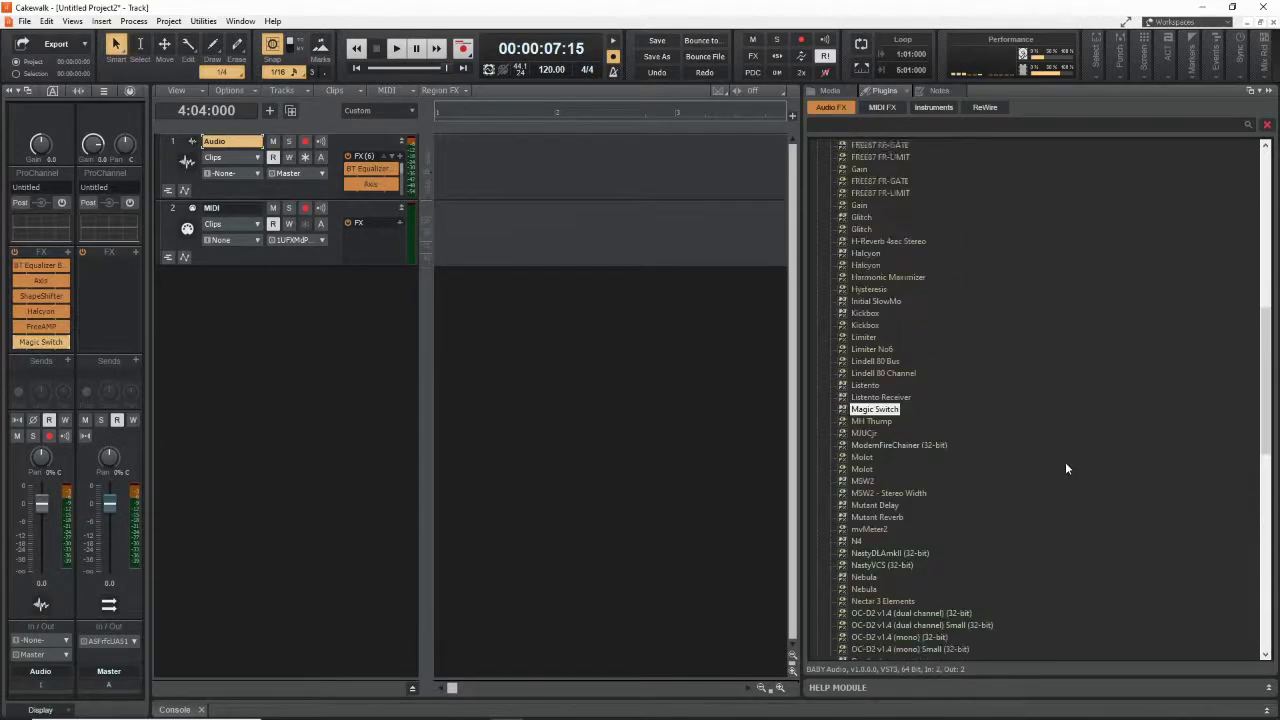
double_click(856, 418)
left_click(817, 422)
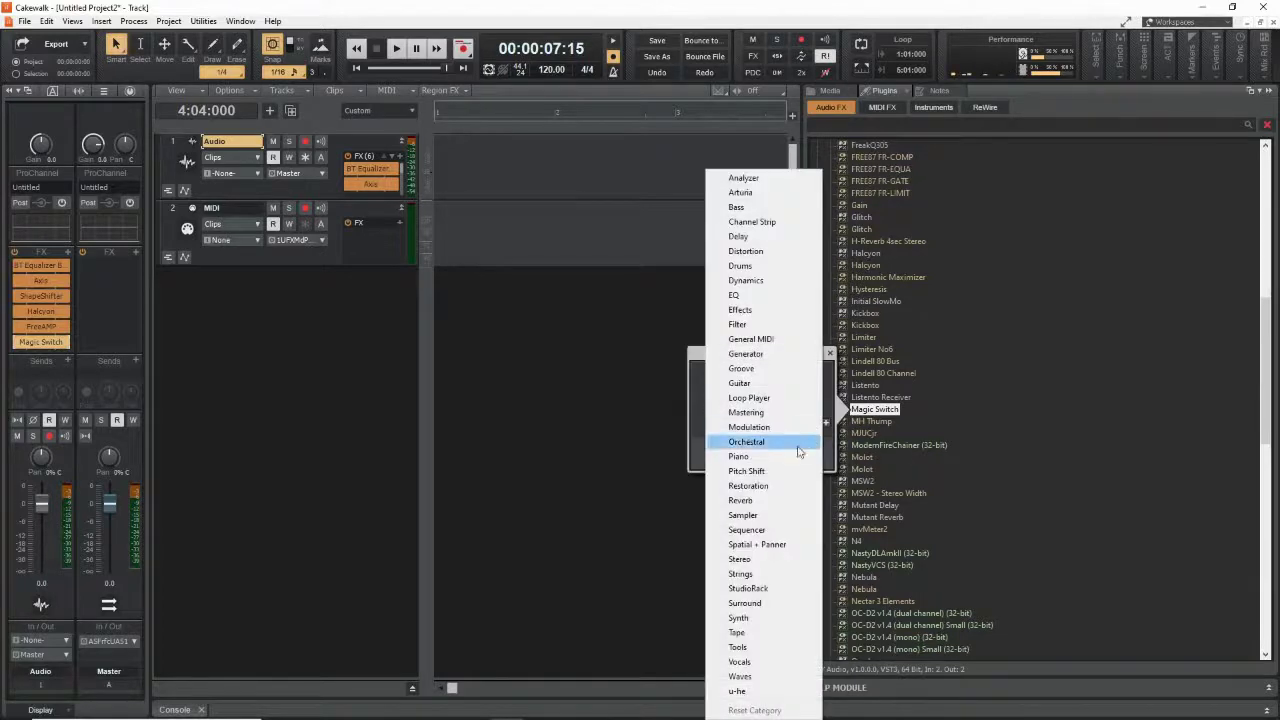
left_click(771, 545)
left_click(772, 455)
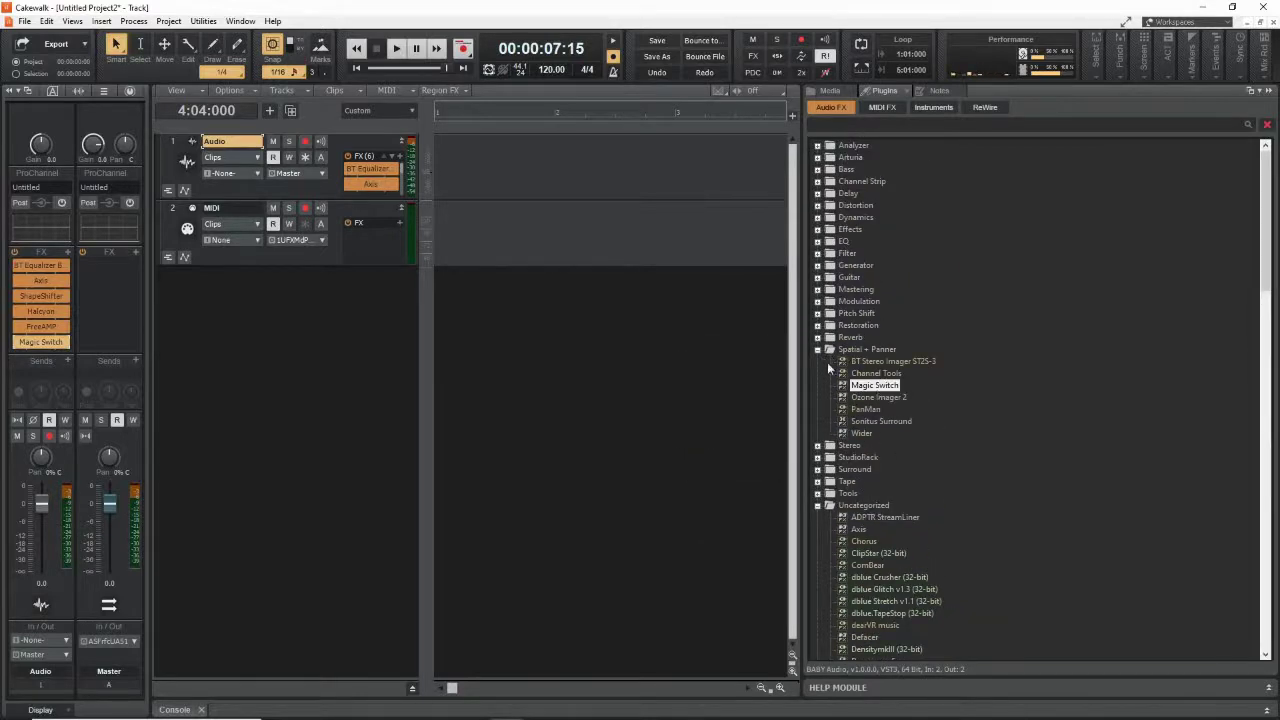
Inspect the PanMan, Wider and Ozone Imager 2 entries, then collapse Spatial + Panner
left_click(866, 410)
left_click(866, 434)
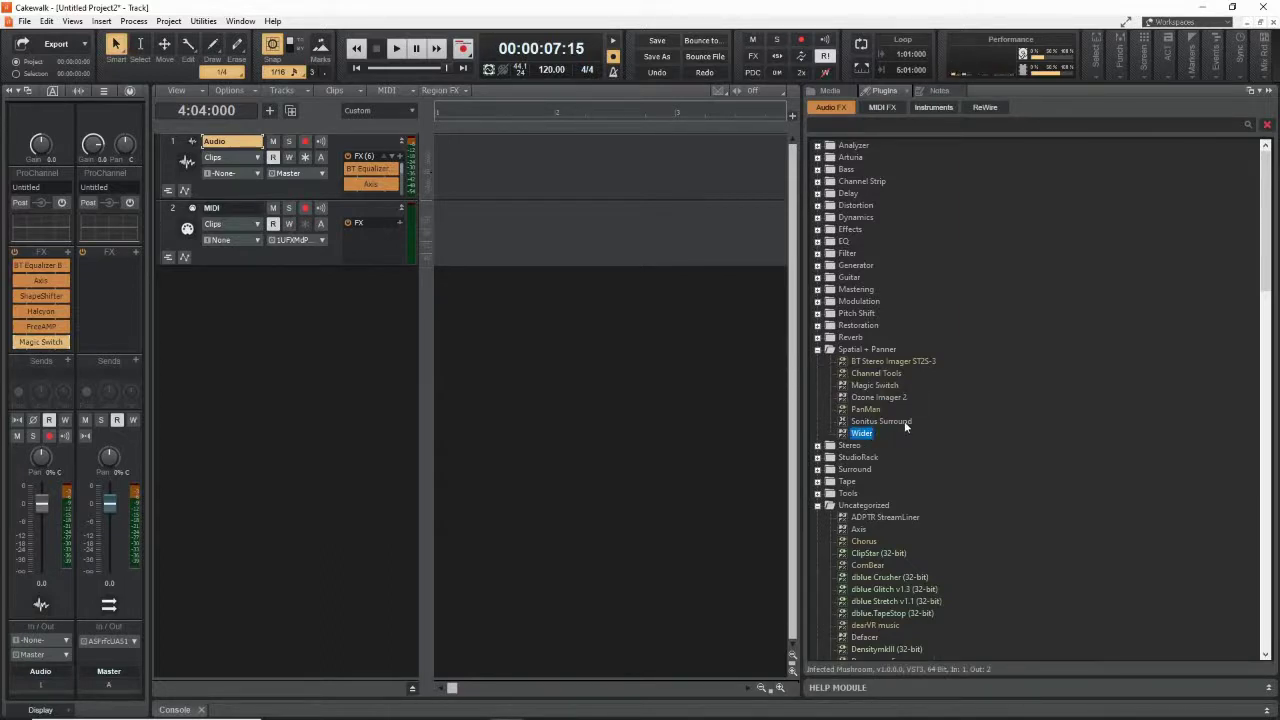
left_click(897, 398)
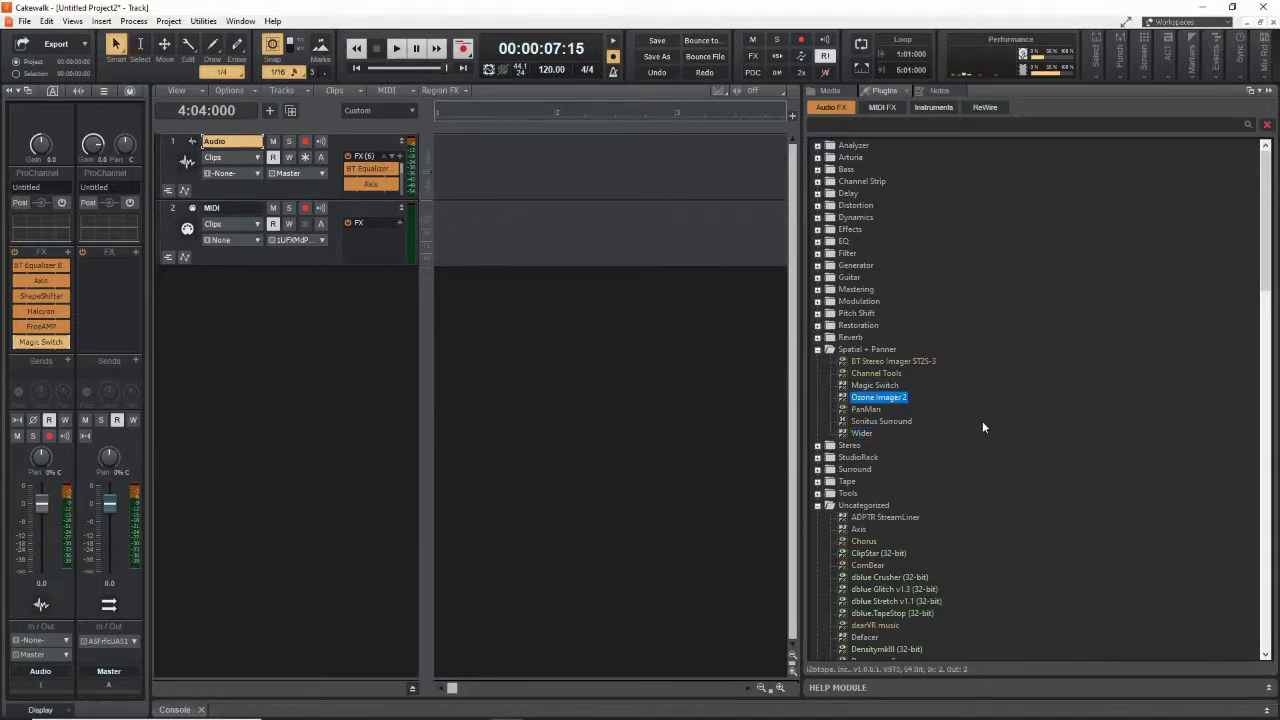
left_click(818, 349)
scroll(908, 525, "down", 11)
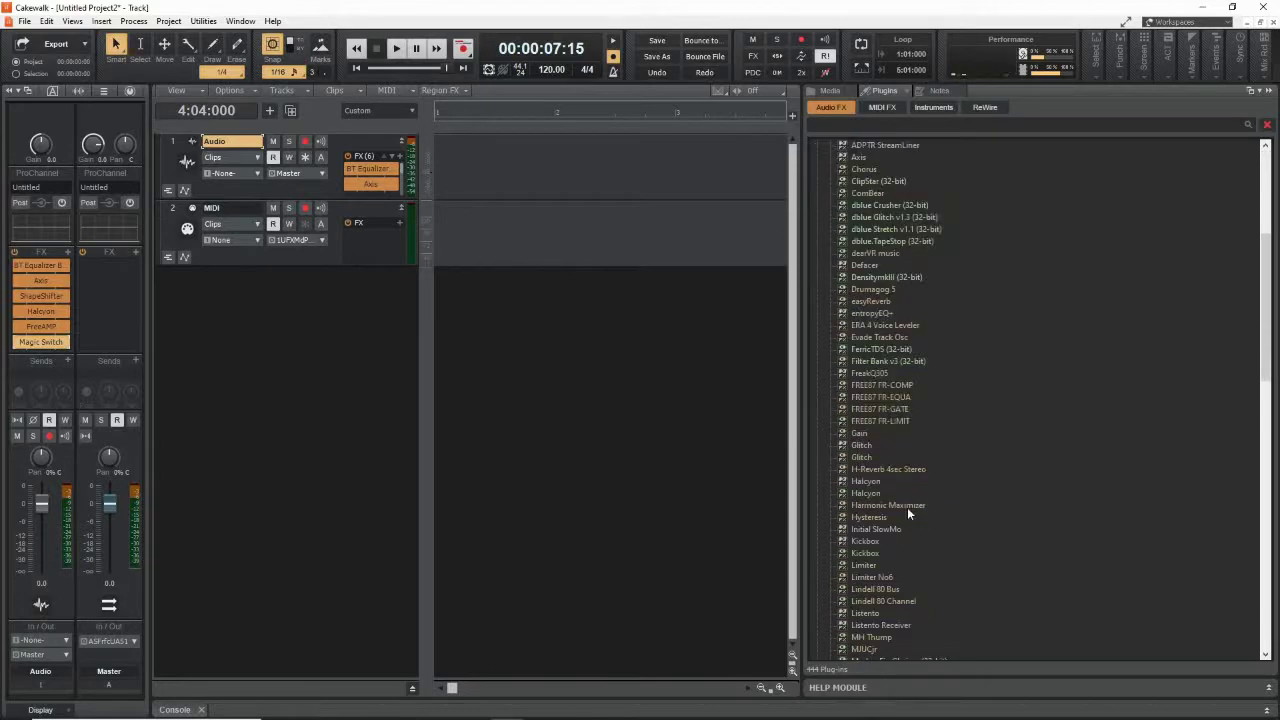
Give Lindell 80 Channel the Channel Strip category
scroll(908, 514, "down", 3)
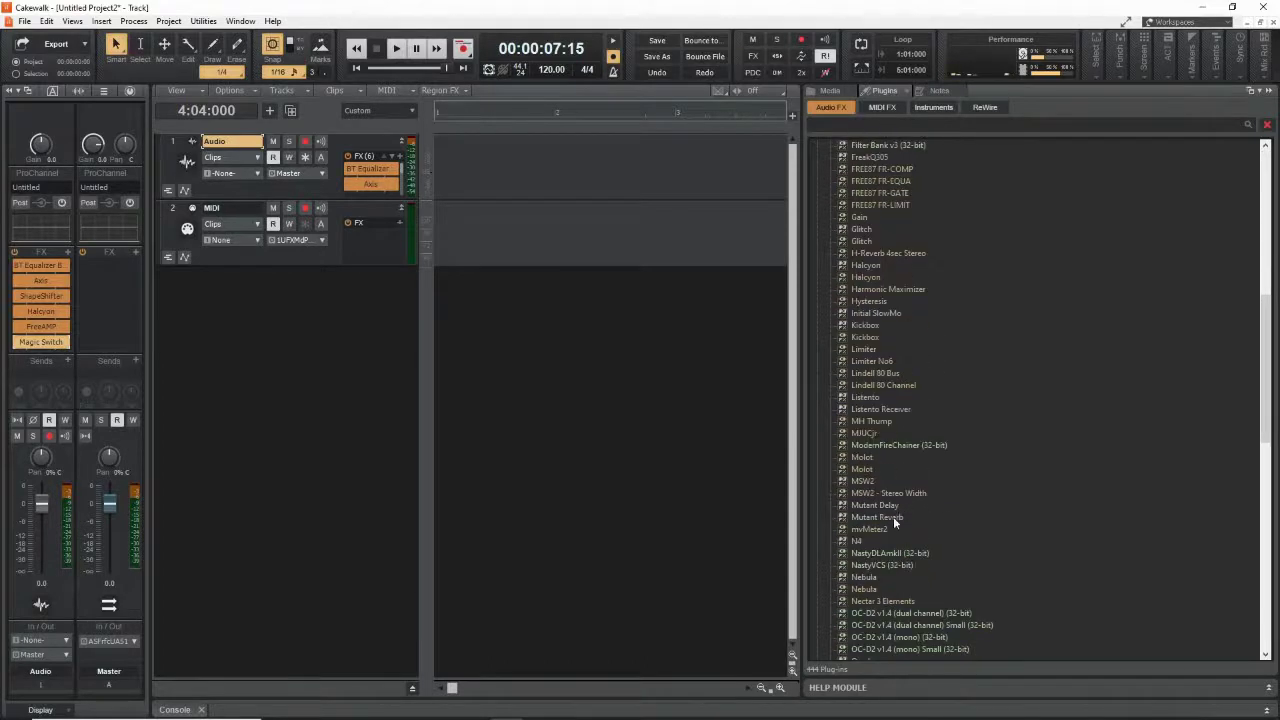
right_click(877, 384)
left_click(905, 395)
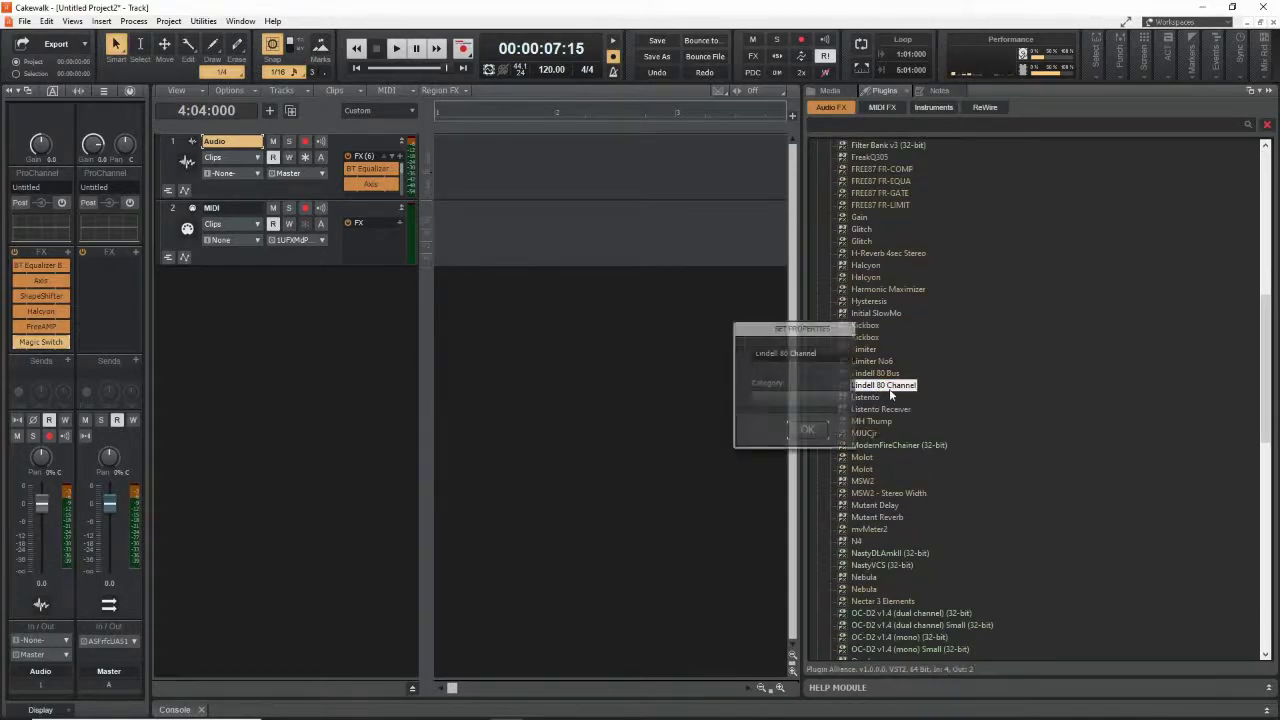
left_click(810, 398)
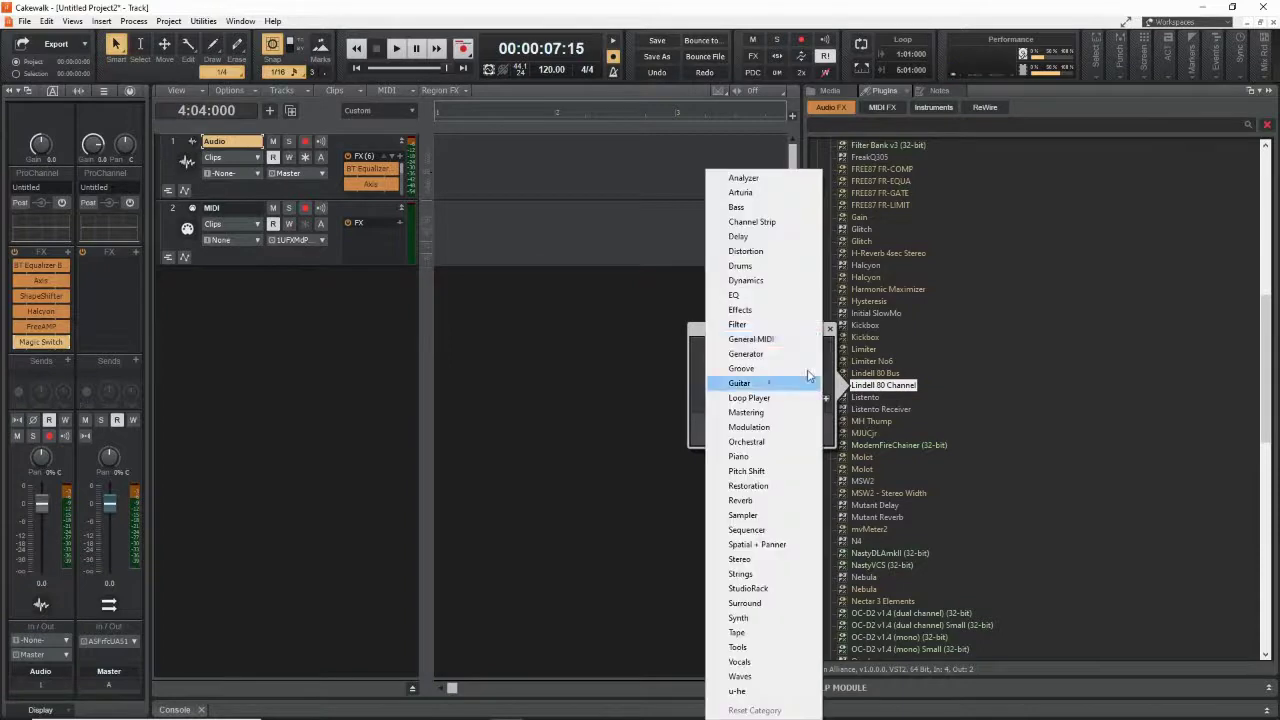
left_click(770, 222)
left_click(768, 429)
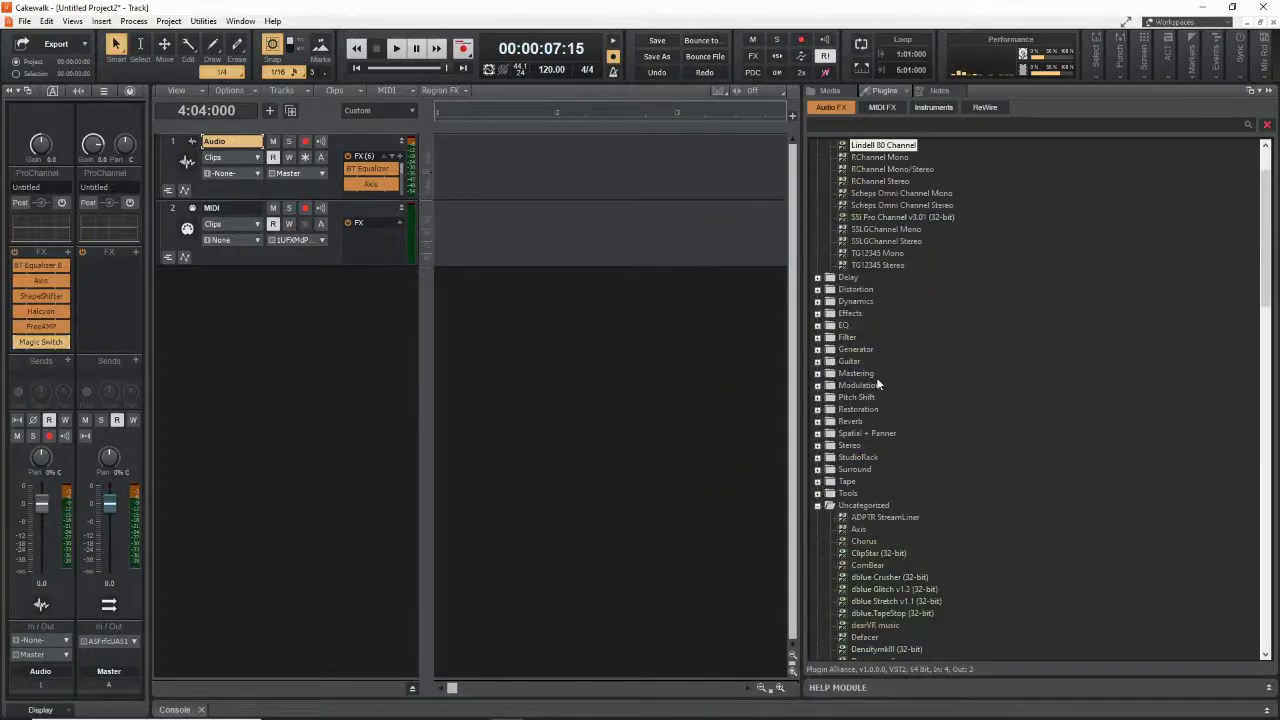
Check the Audio track's Insert Audio FX submenu, then close it without adding anything
scroll(939, 389, "down", 7)
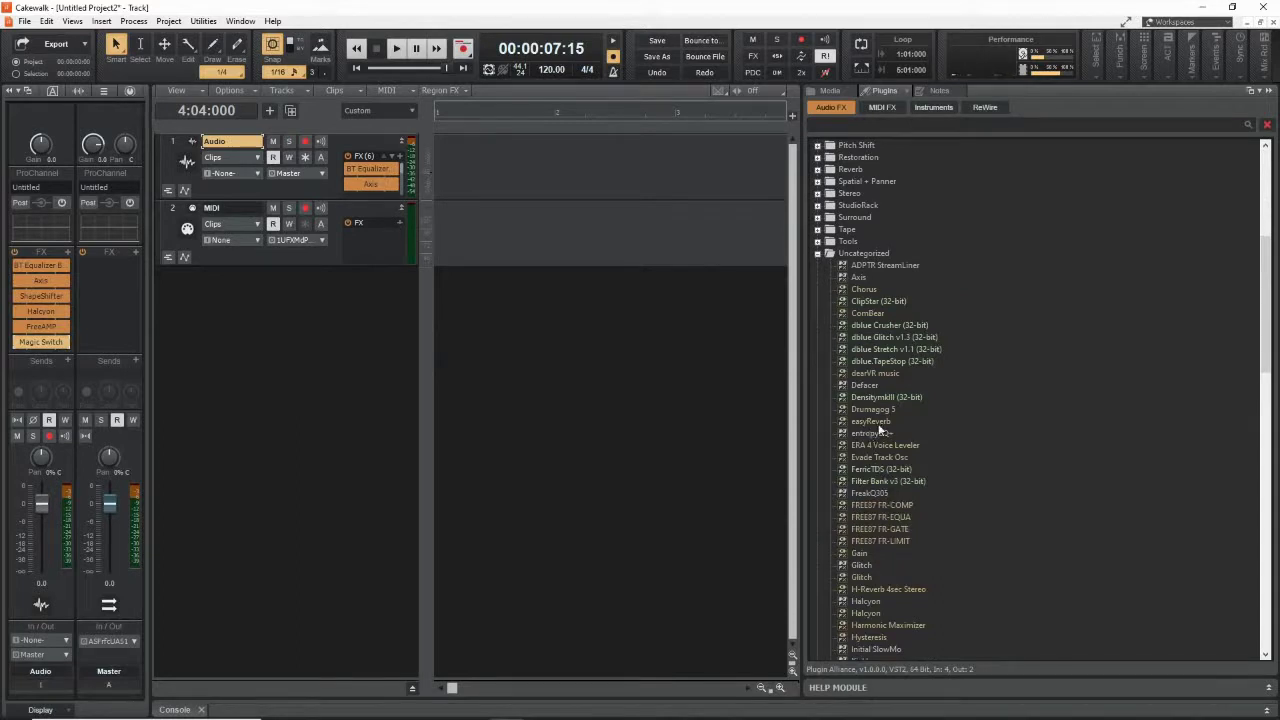
right_click(67, 252)
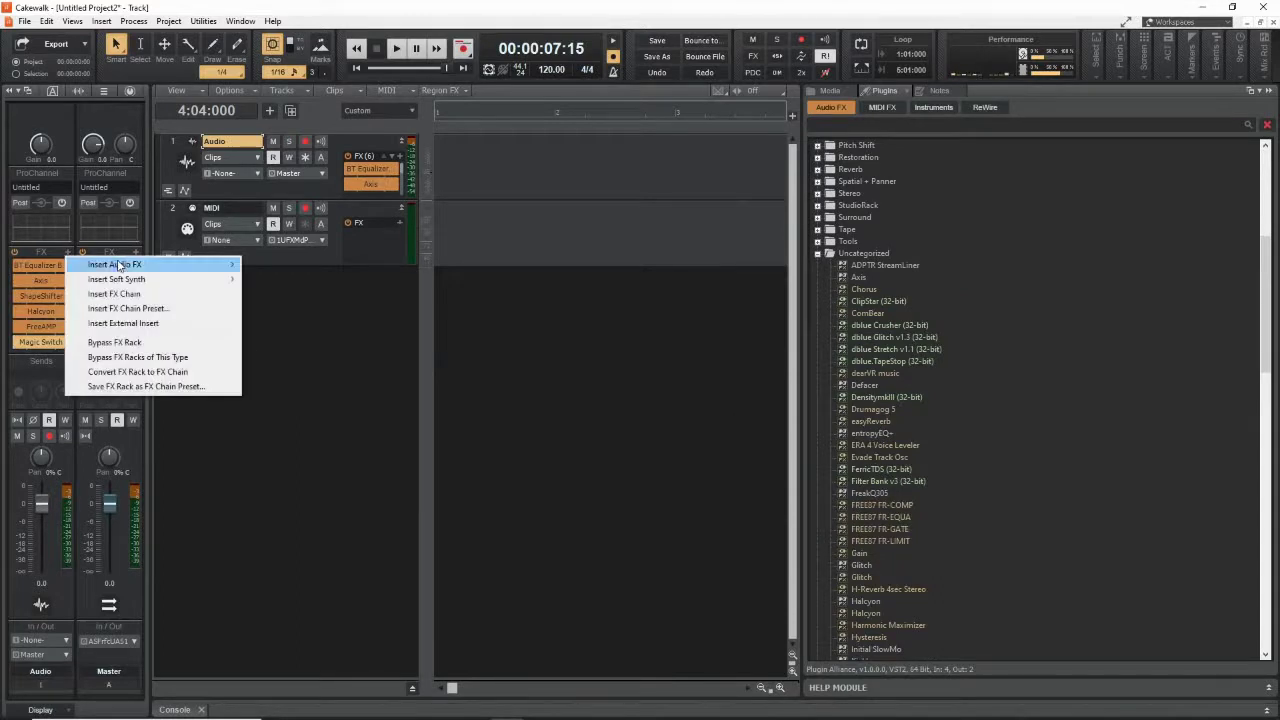
mouse_move(142, 266)
mouse_move(302, 404)
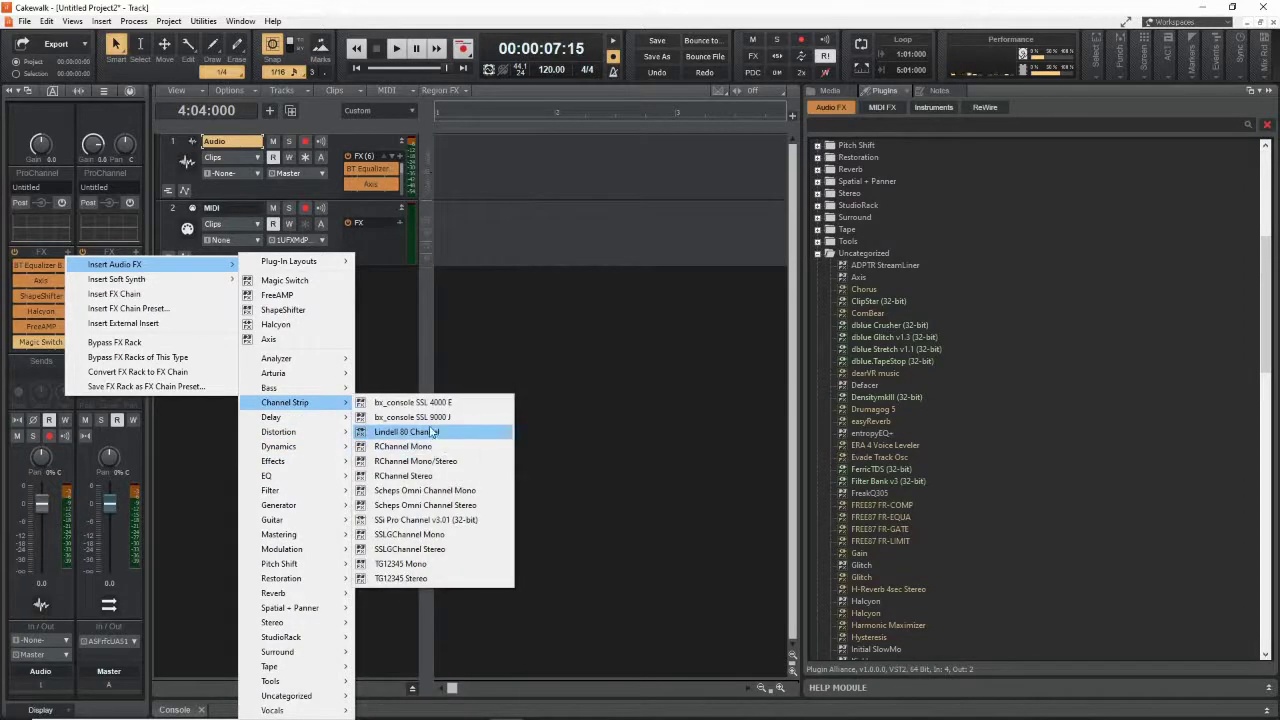
left_click(733, 408)
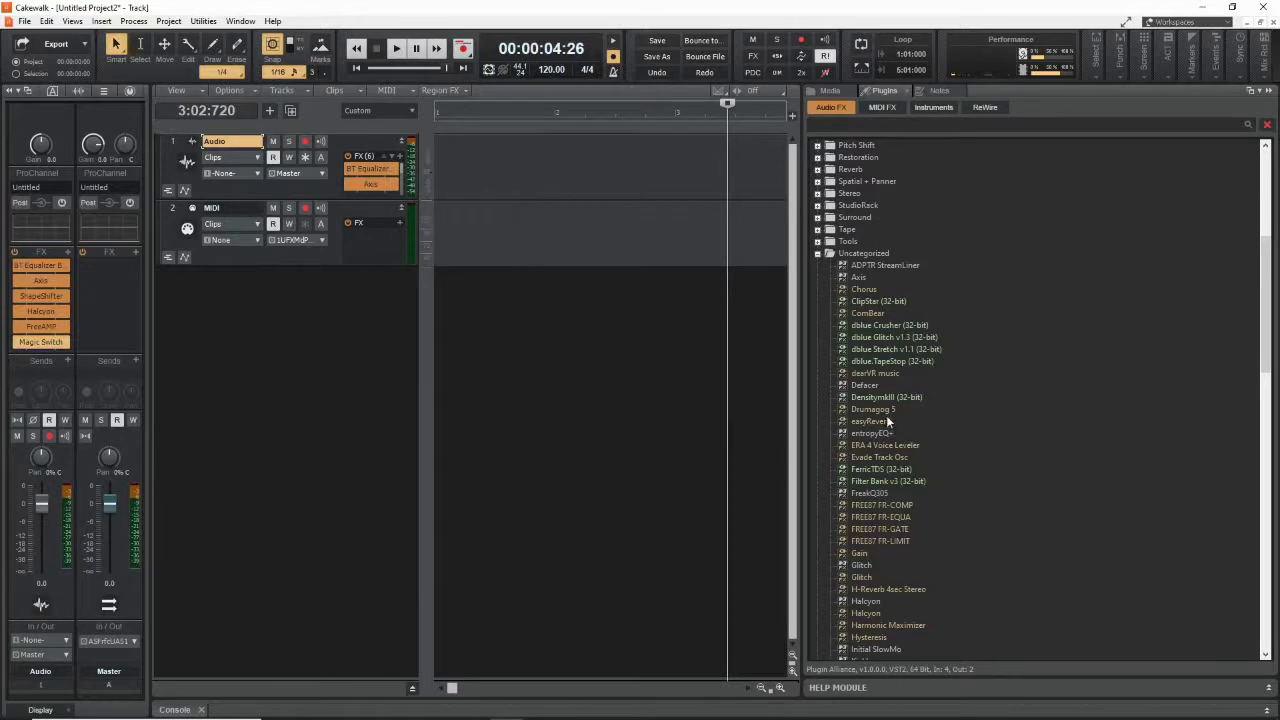
Set Lindell 80 Bus's category to Channel Strip and scroll down the Uncategorized list
scroll(894, 402, "down", 10)
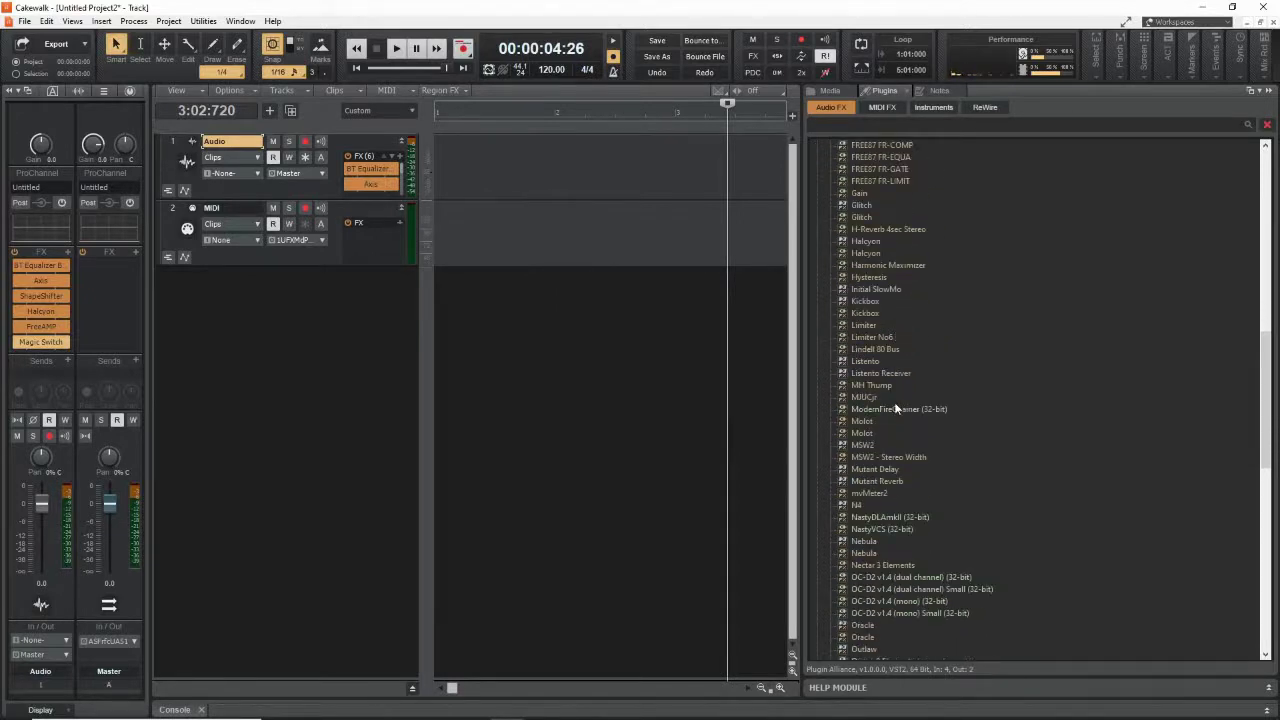
left_click(893, 348)
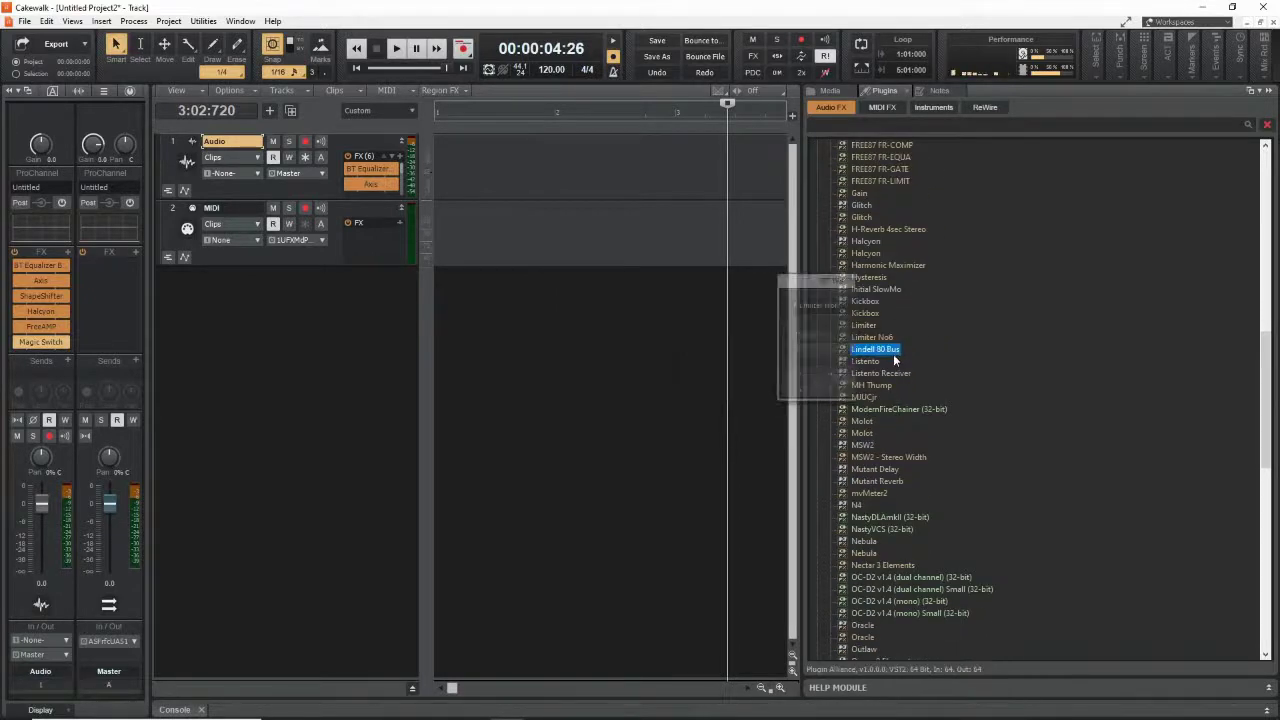
left_click(770, 363)
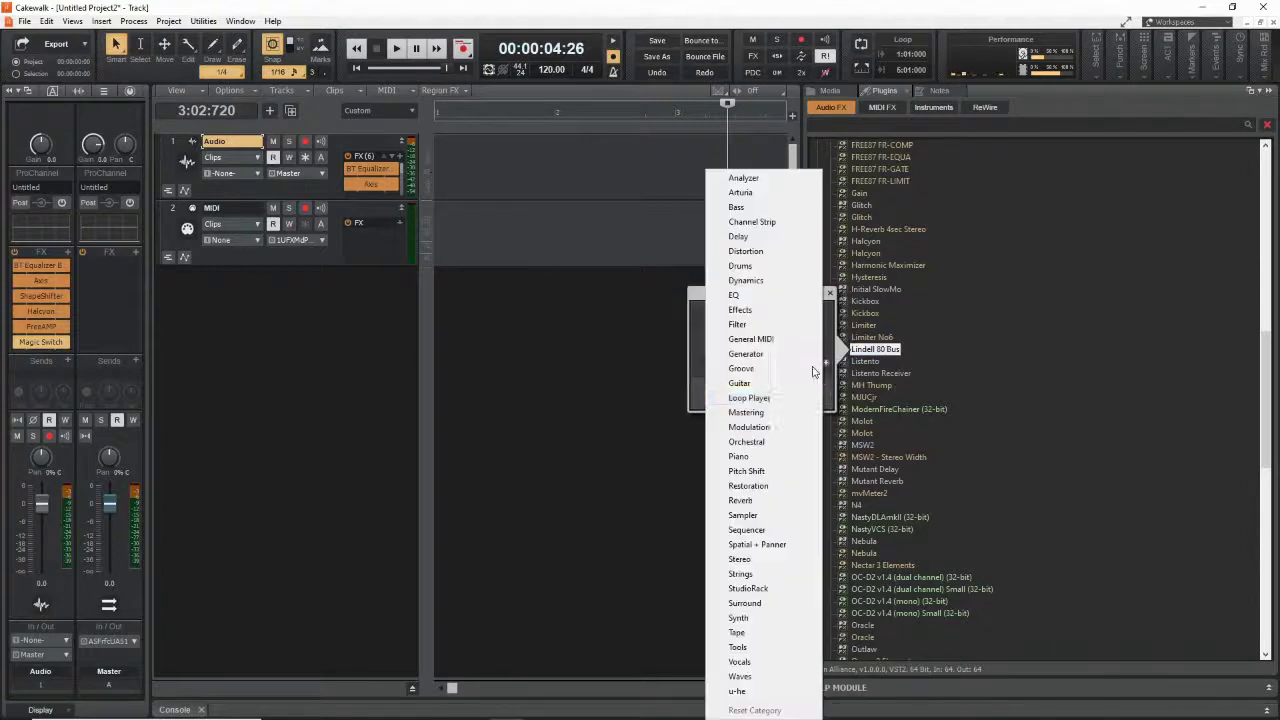
left_click(752, 222)
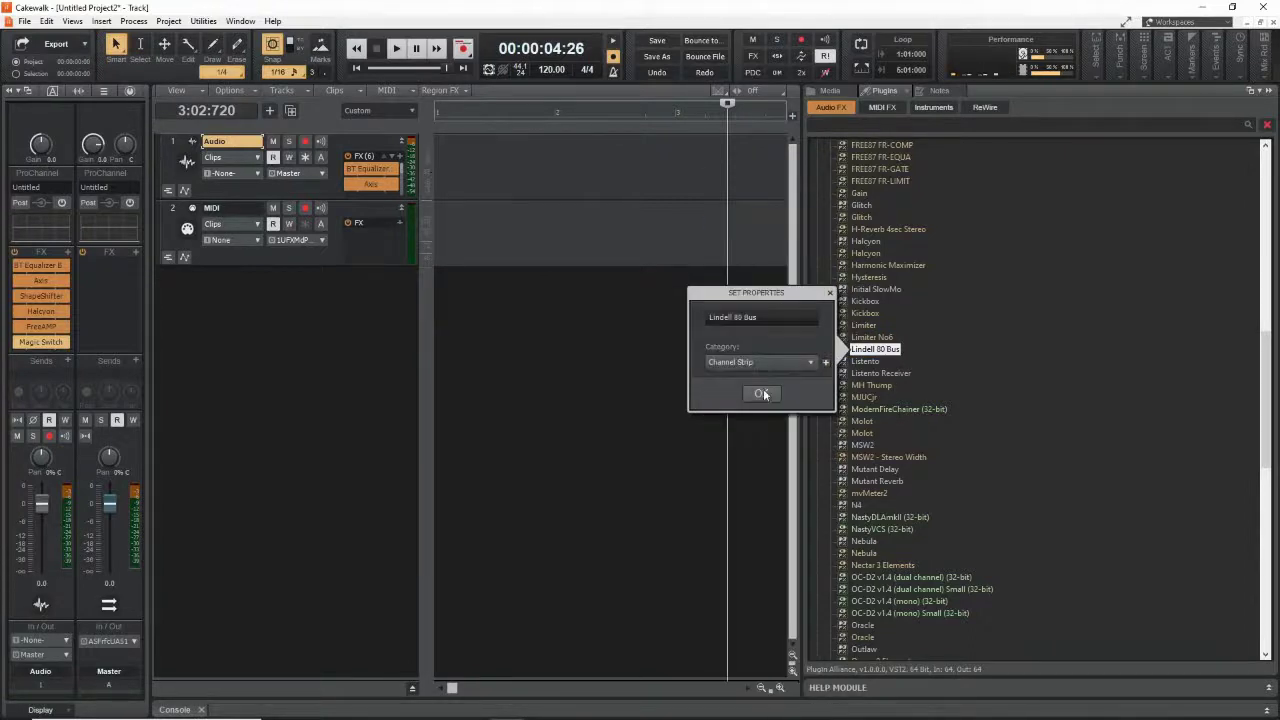
left_click(765, 391)
scroll(955, 430, "down", 13)
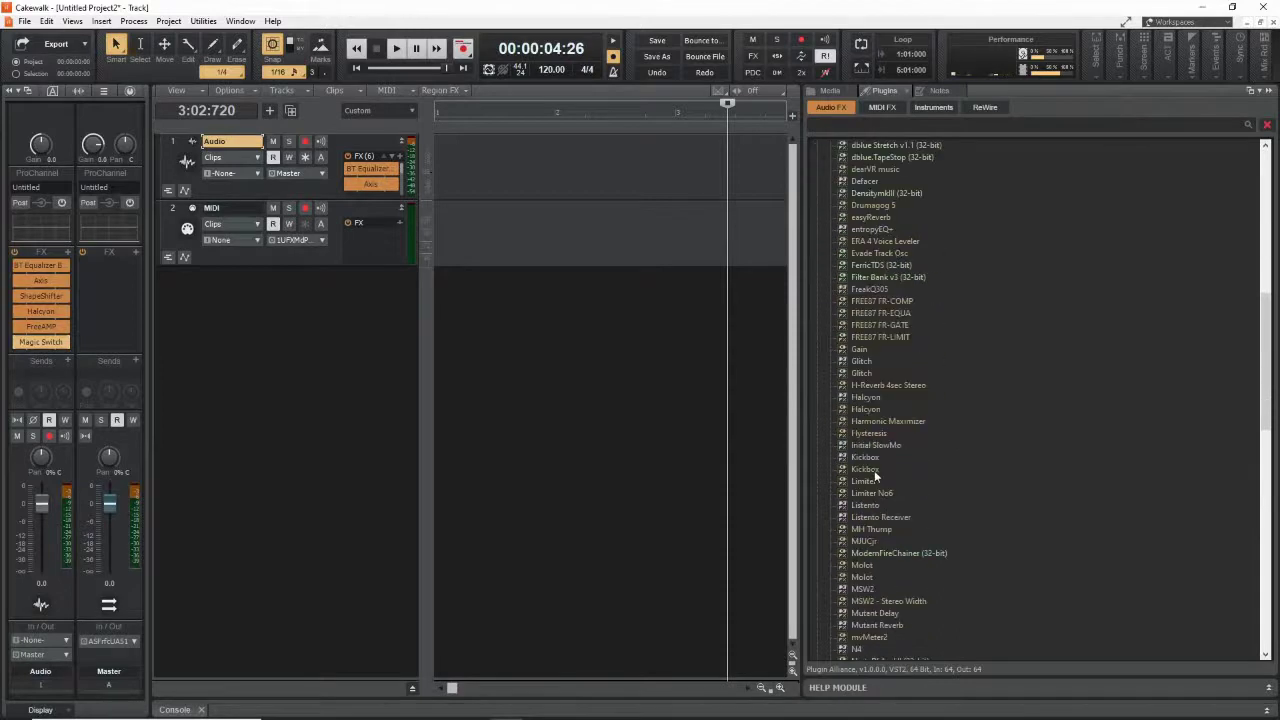
scroll(900, 476, "down", 3)
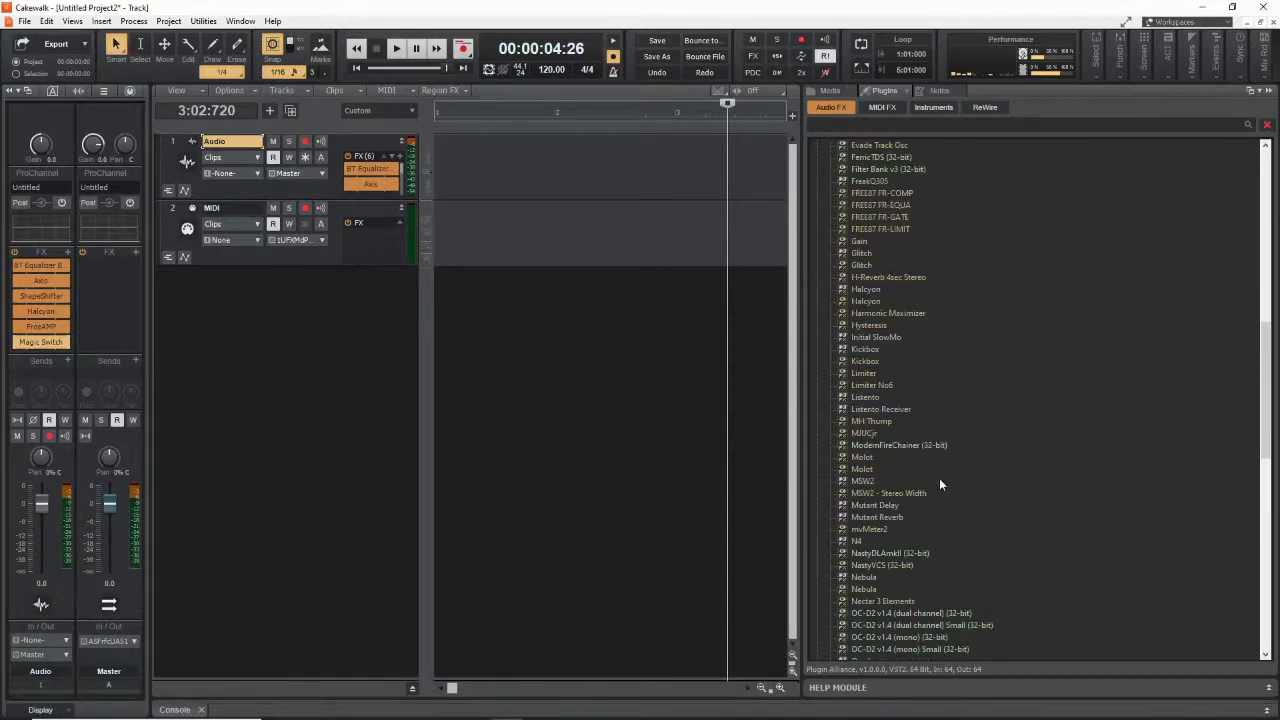
scroll(938, 483, "down", 10)
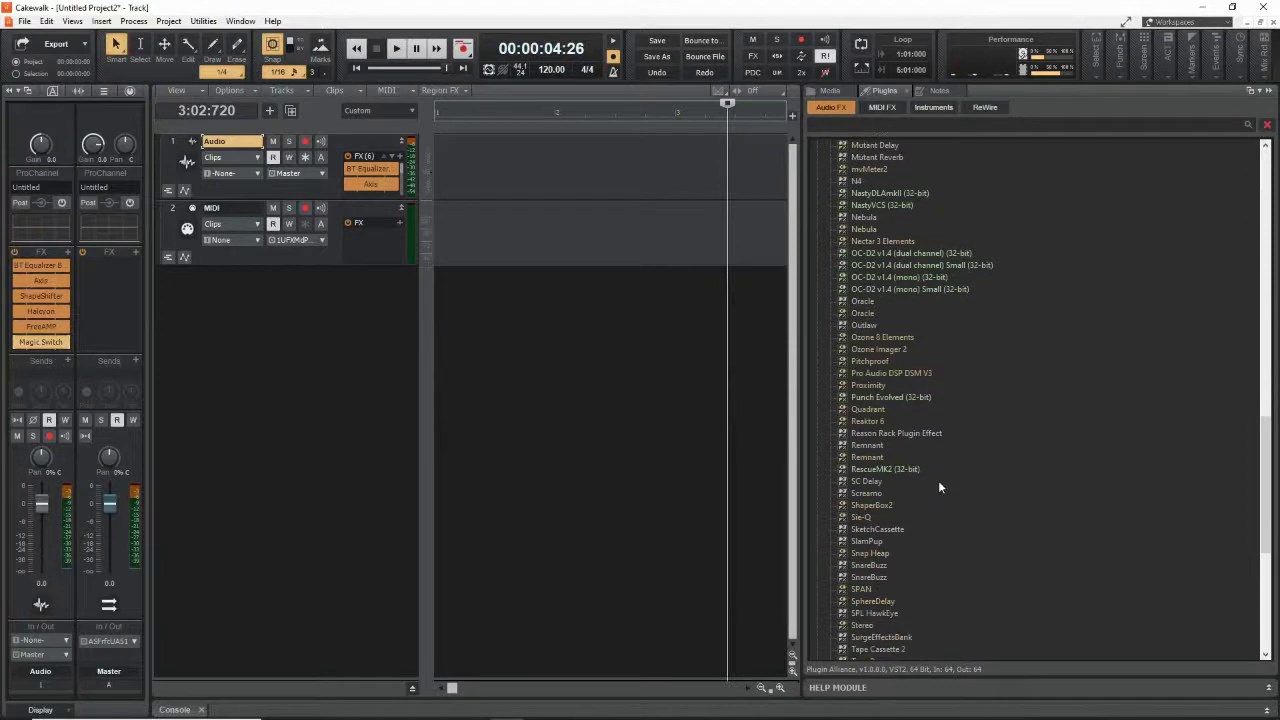
Give SketchCassette two categories, Tape and Distortion
left_click(892, 528)
left_click(808, 544)
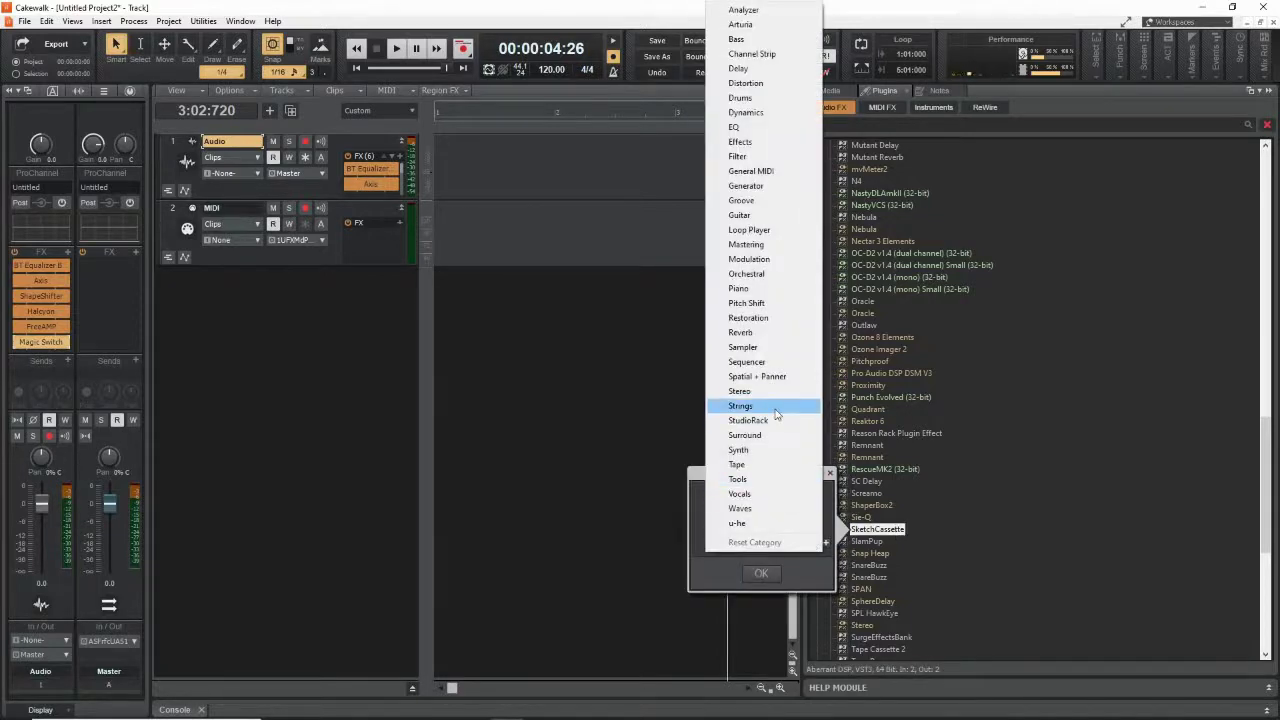
left_click(747, 467)
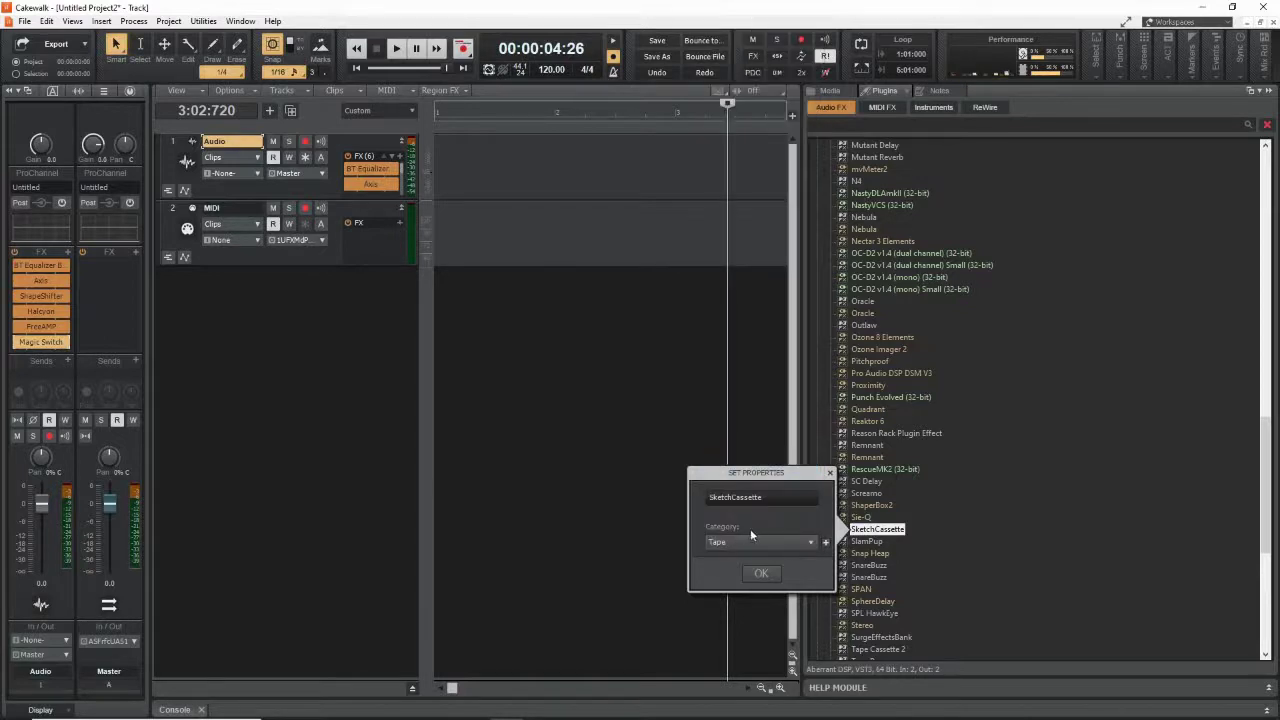
left_click(826, 542)
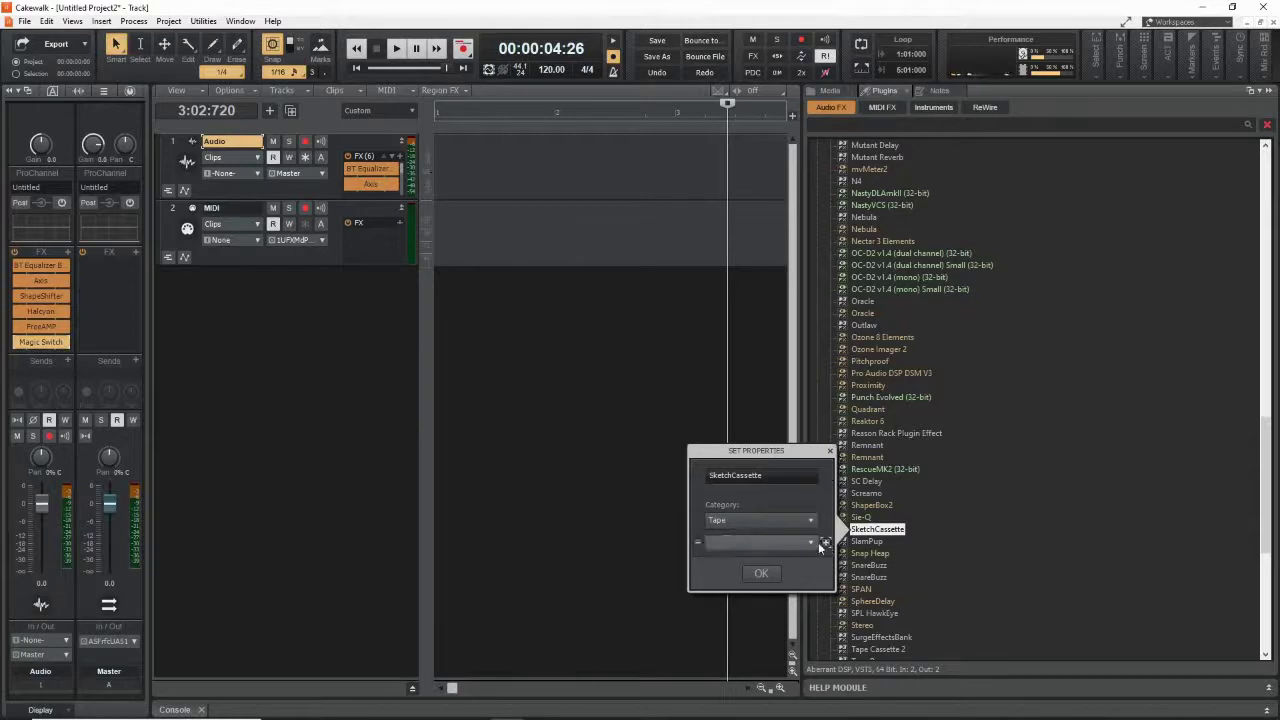
left_click(809, 542)
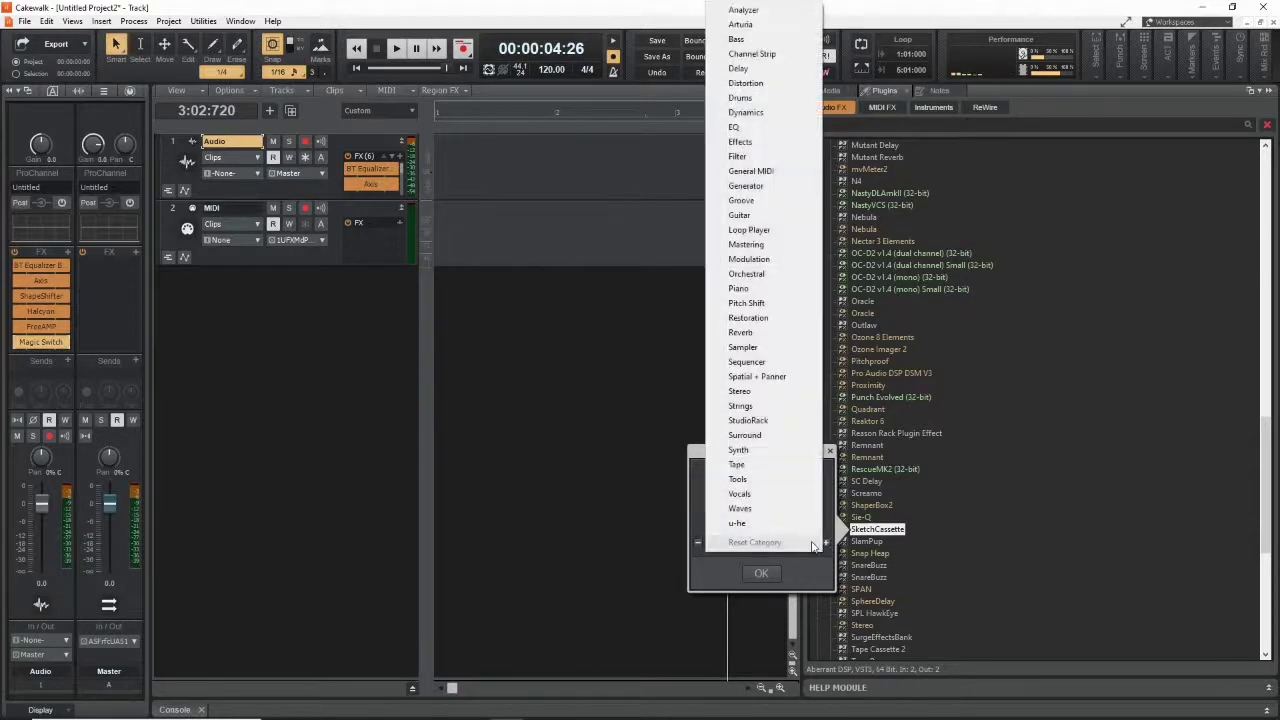
left_click(777, 86)
left_click(761, 573)
Collapse Channel Strip and verify SketchCassette appears in the Distortion and Tape groups
scroll(969, 559, "up", 12)
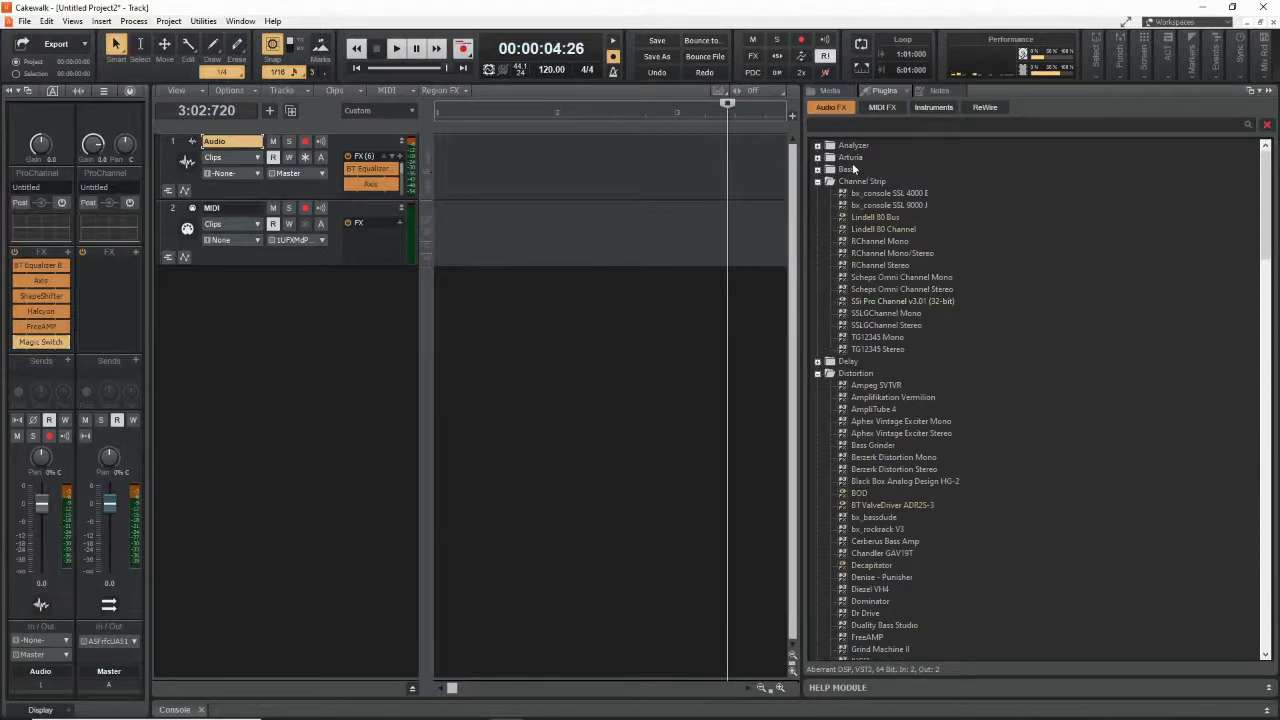
left_click(818, 182)
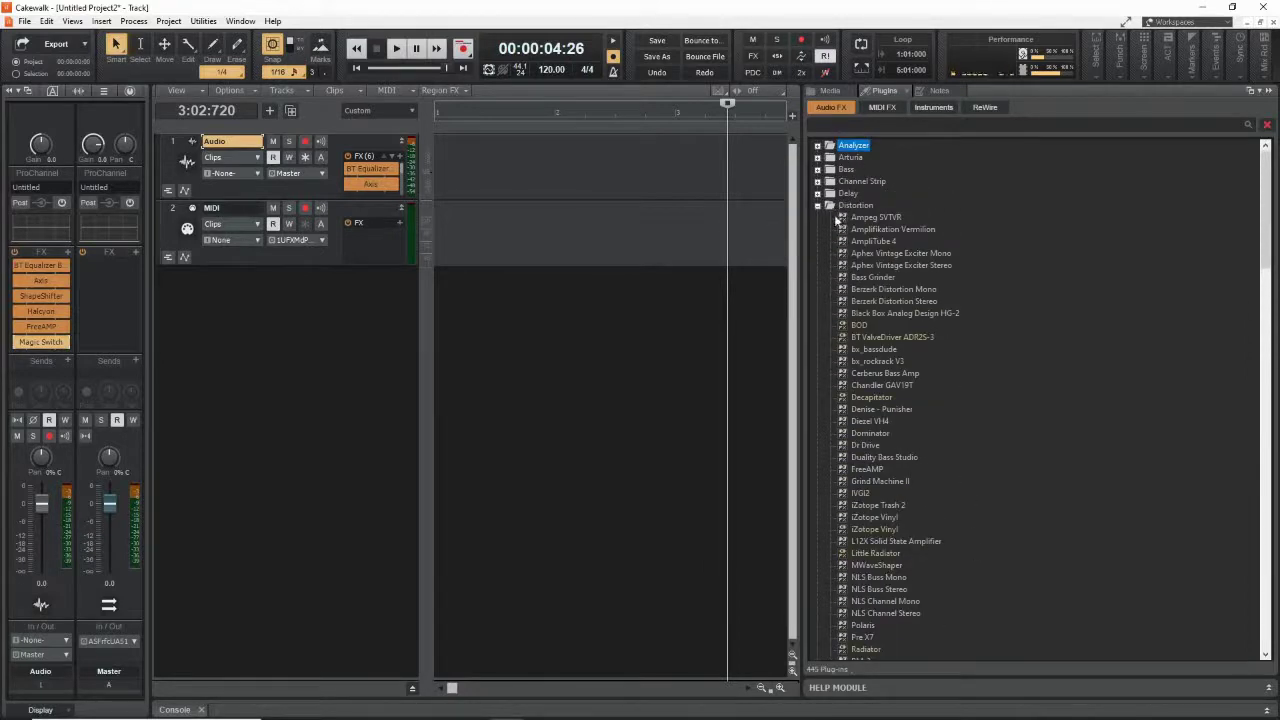
scroll(877, 533, "down", 4)
left_click(878, 541)
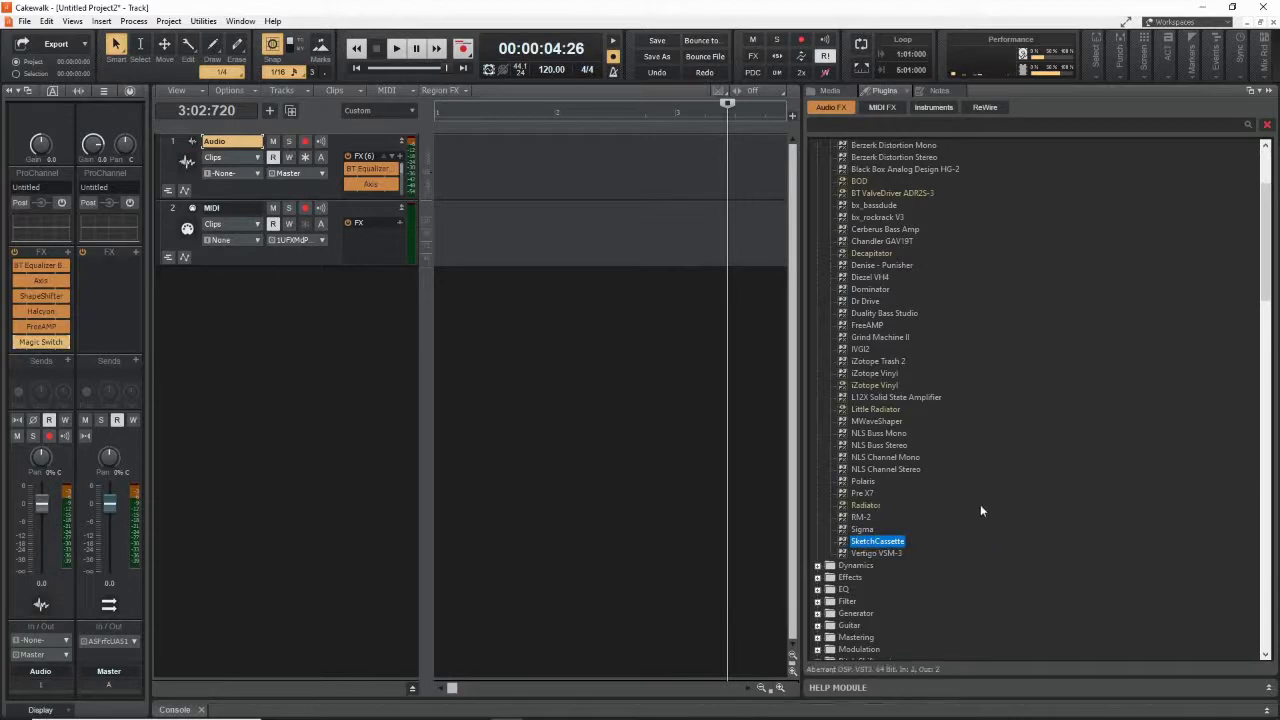
scroll(989, 510, "down", 7)
double_click(880, 496)
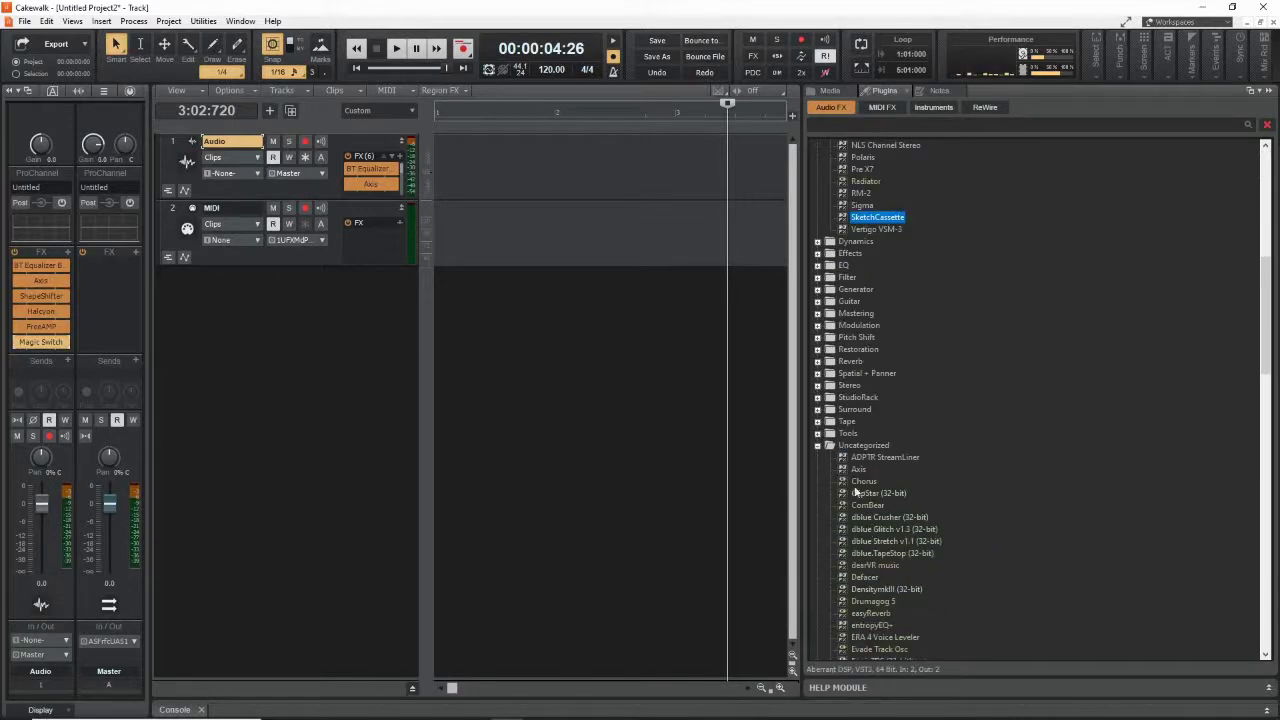
left_click(817, 421)
left_click(900, 517)
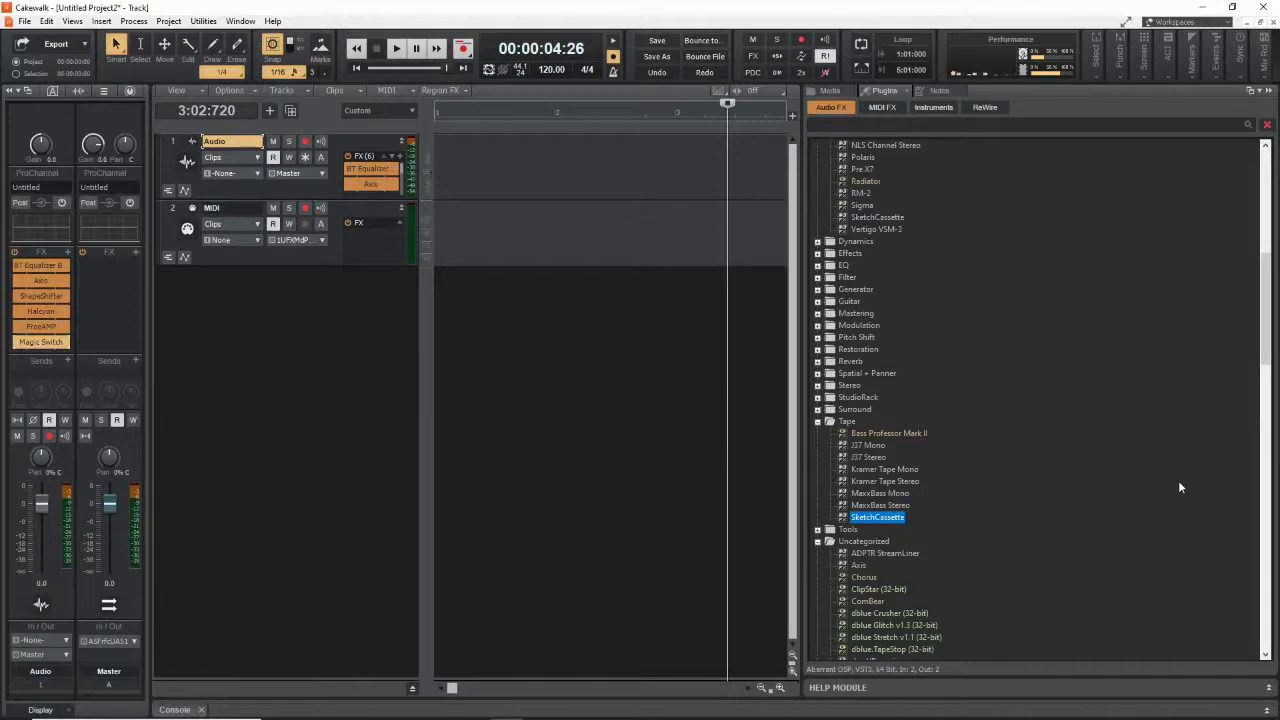
scroll(1178, 480, "up", 10)
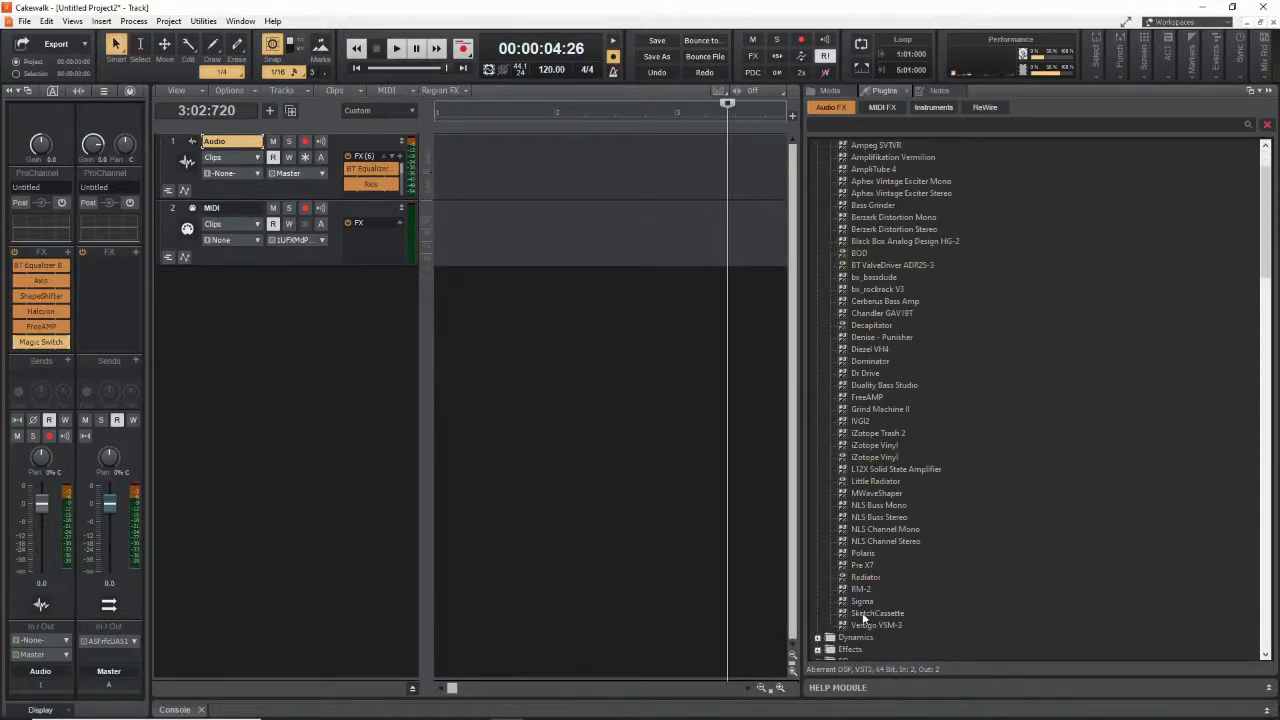
scroll(860, 330, "up", 2)
left_click(817, 205)
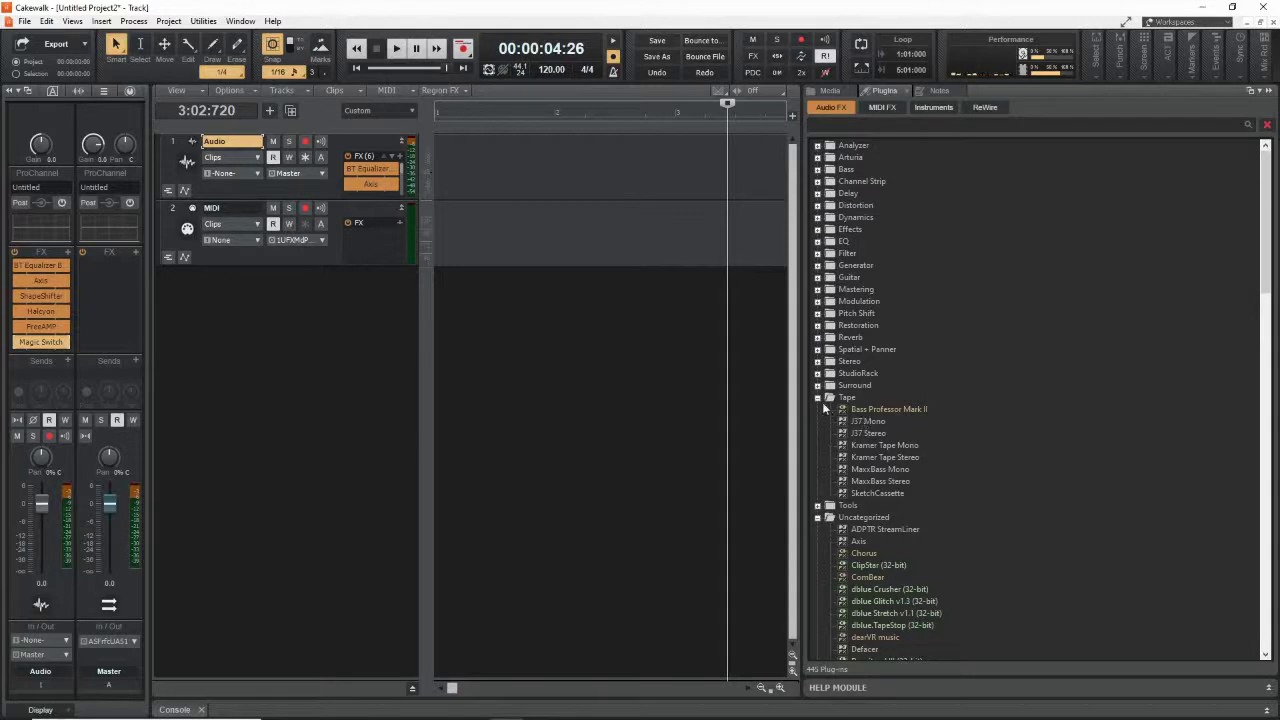
scroll(936, 480, "down", 15)
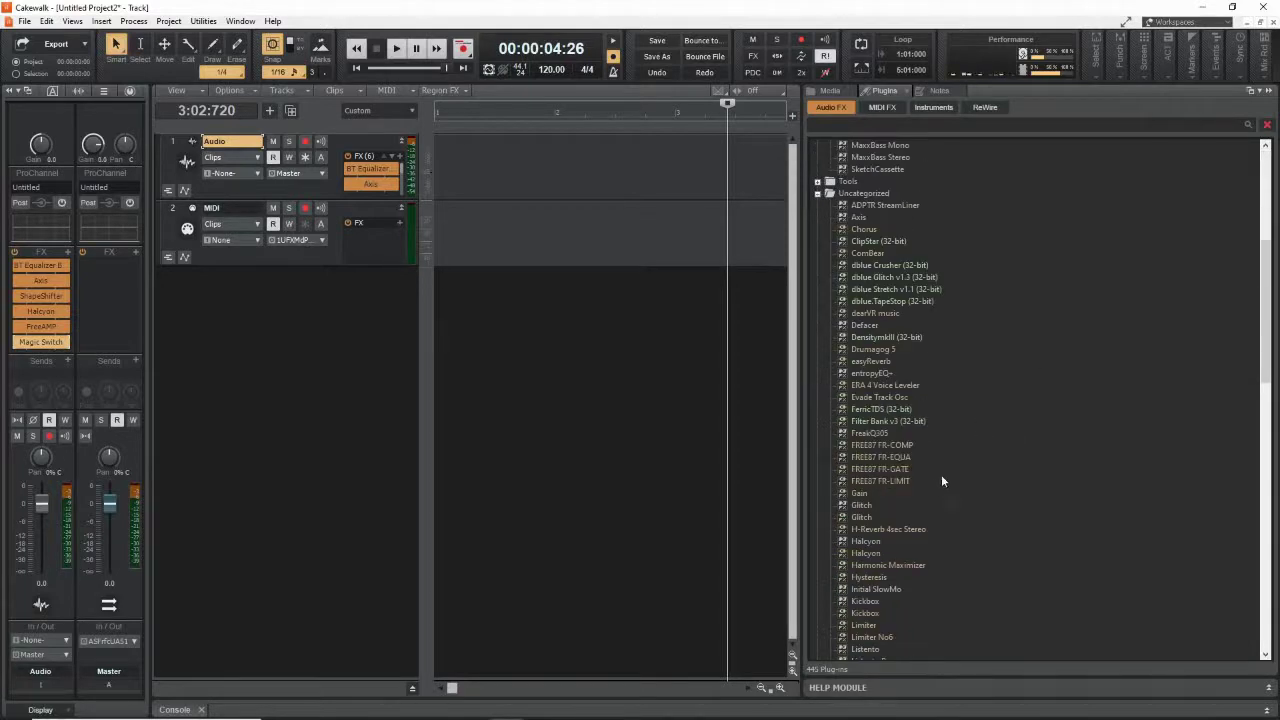
scroll(952, 470, "down", 8)
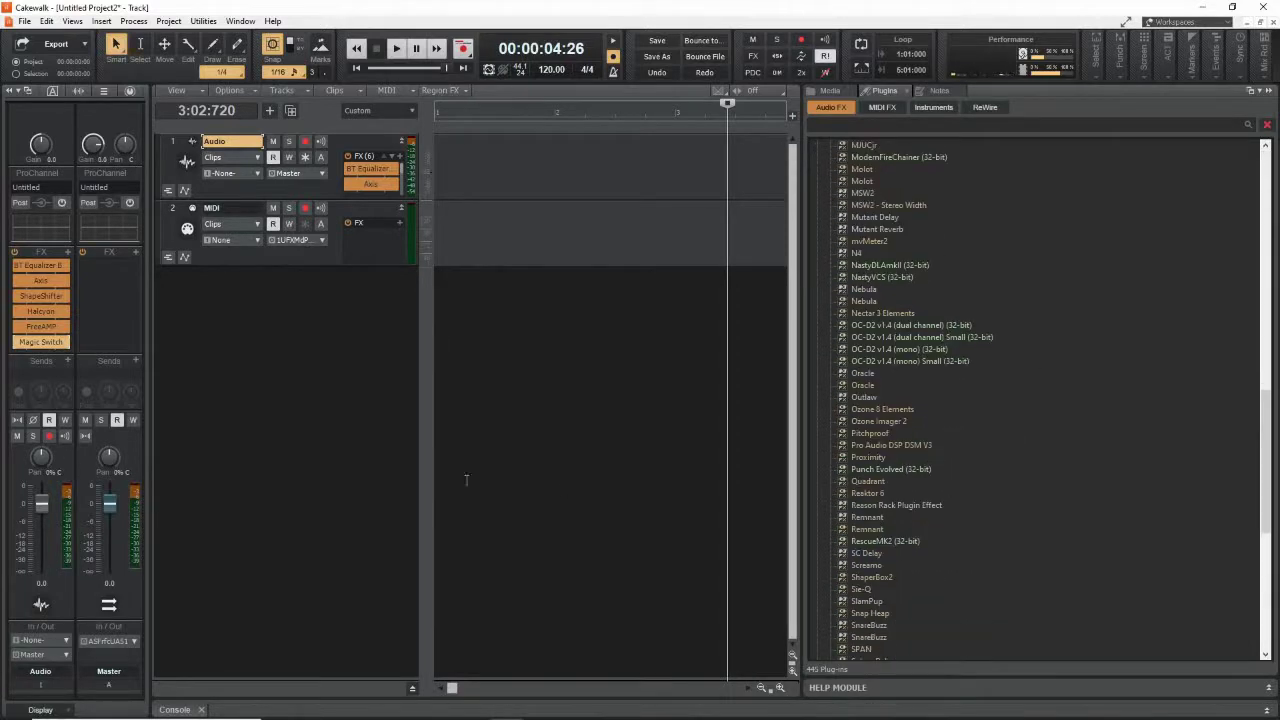
Dismiss the Audio track's Insert Audio FX menu without adding anything, then scroll the browser to Uncategorized
right_click(63, 258)
mouse_move(115, 264)
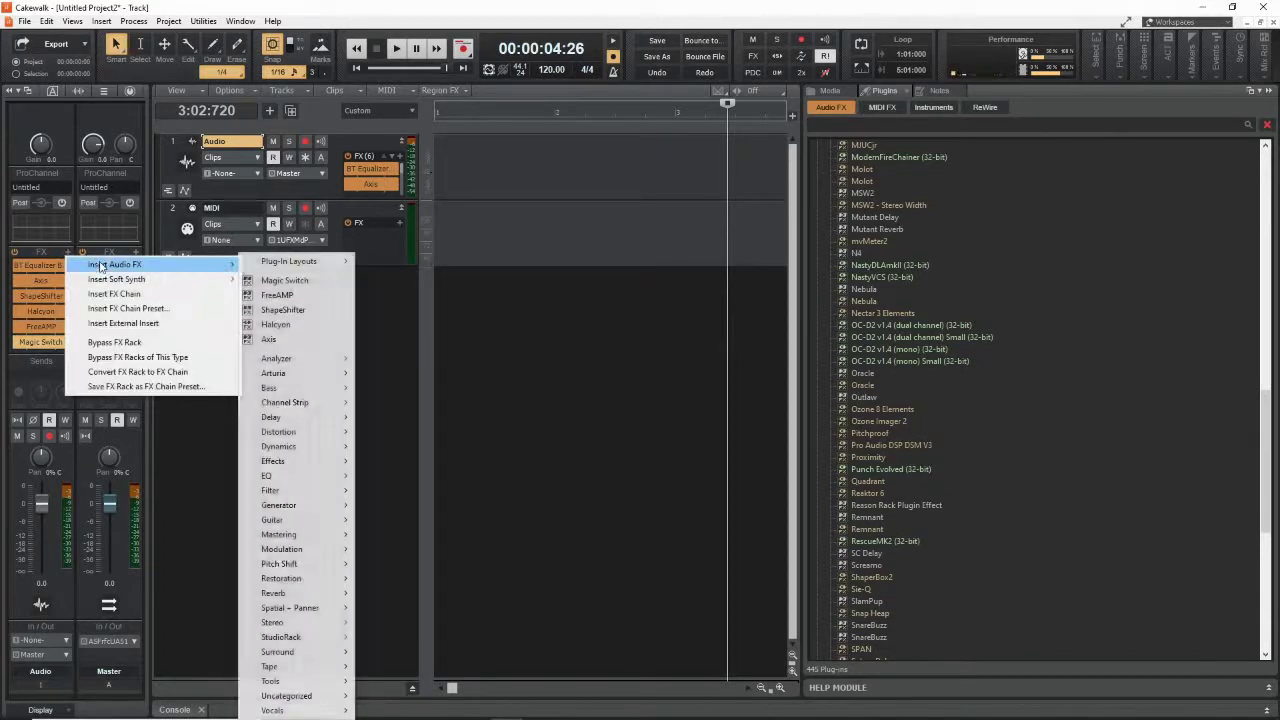
mouse_move(288, 697)
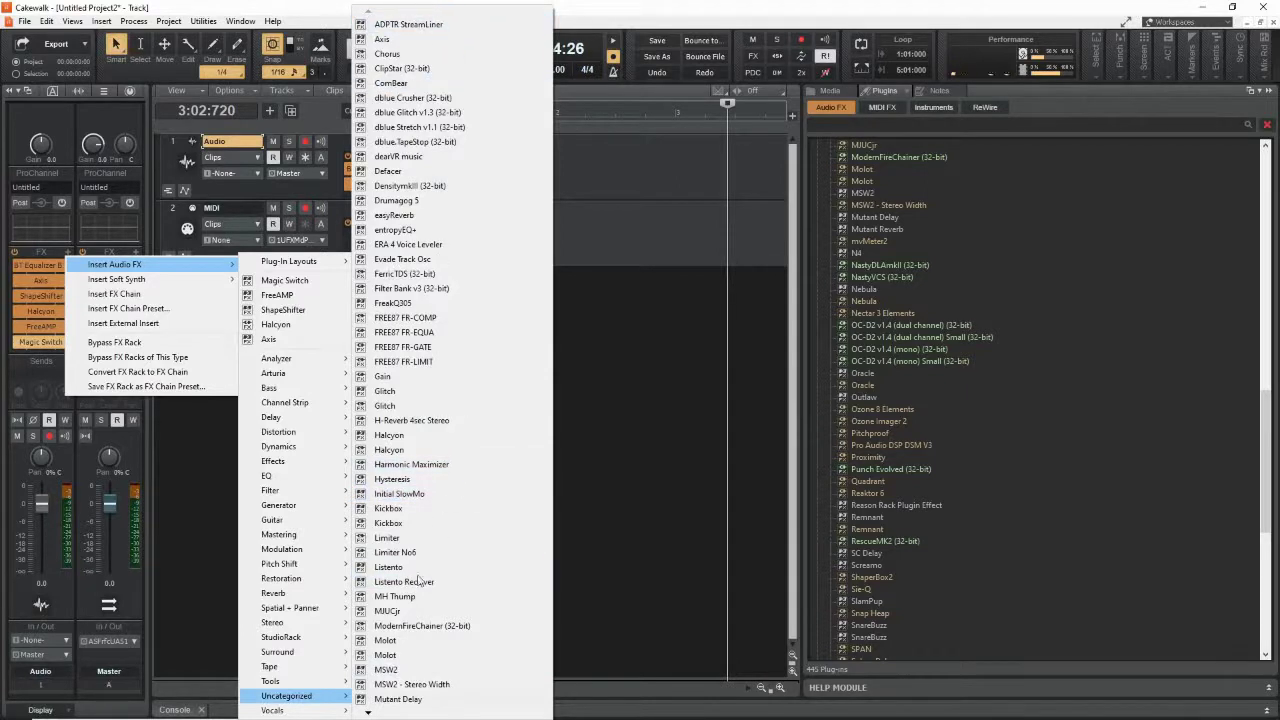
mouse_move(406, 716)
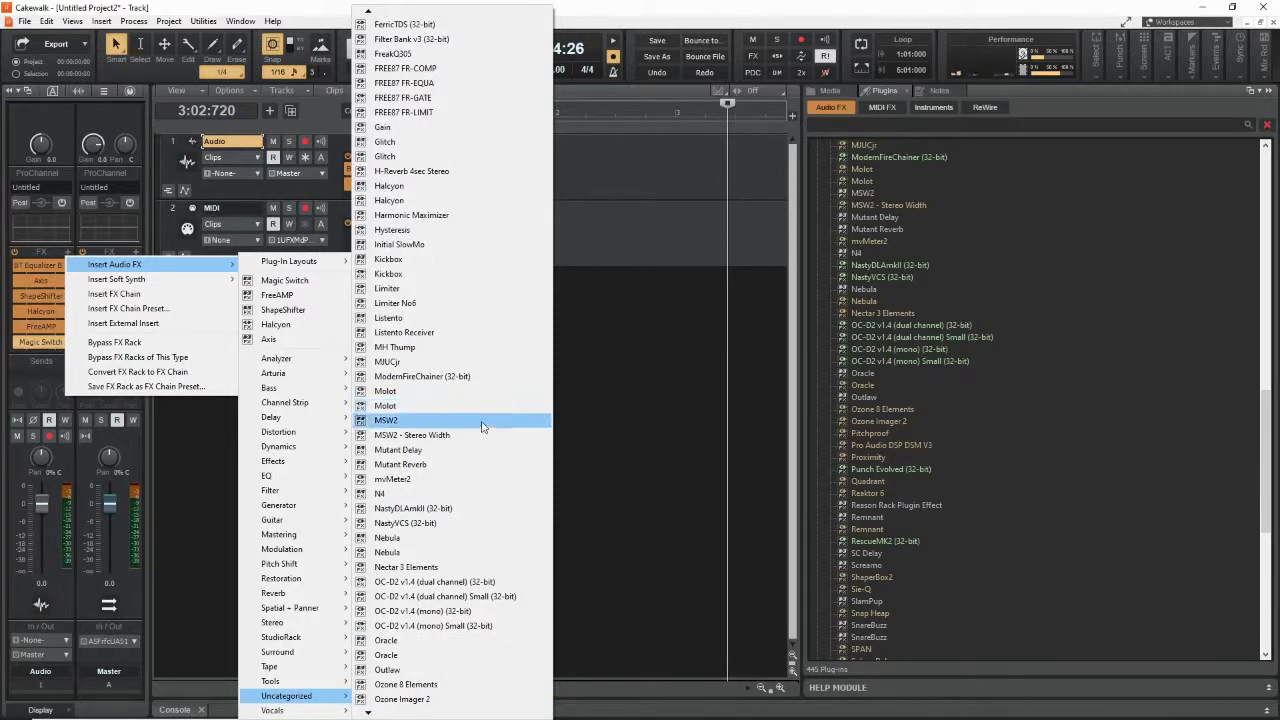
left_click(775, 392)
scroll(1040, 400, "up", 15)
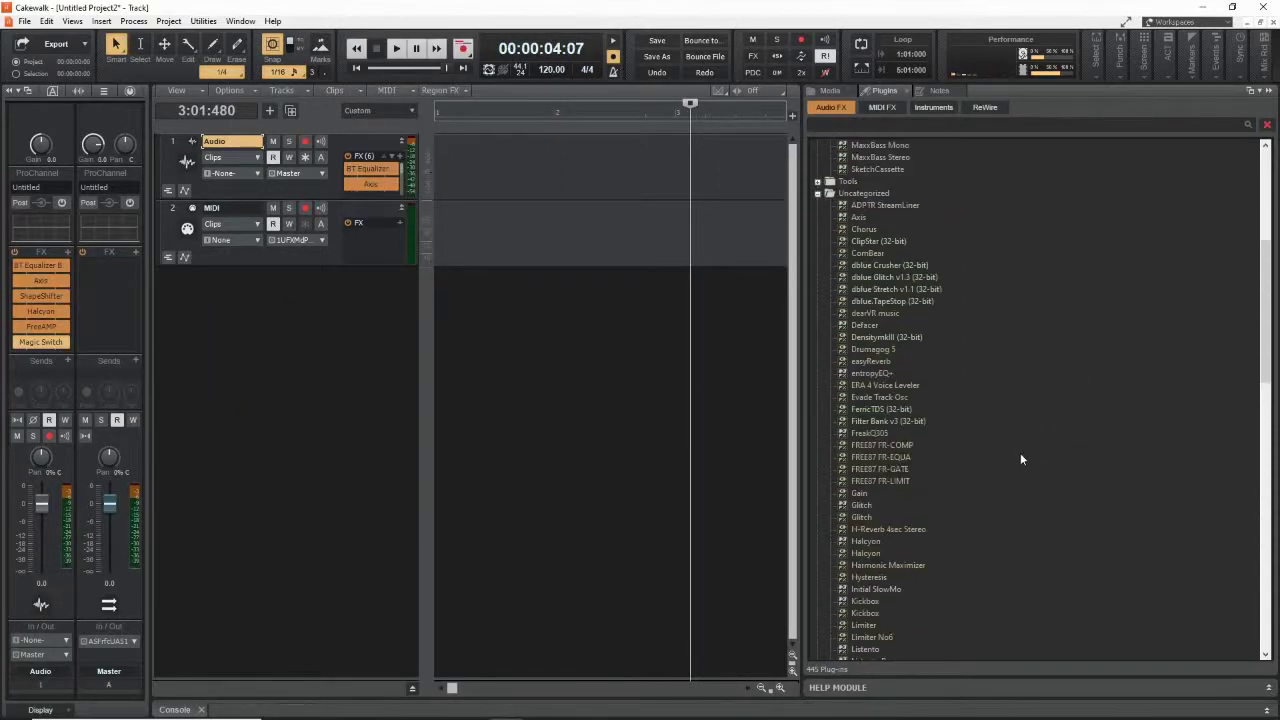
Set H-Reverb 4sec Stereo's category to Reverb in its Set Properties dialog
scroll(1020, 459, "up", 9)
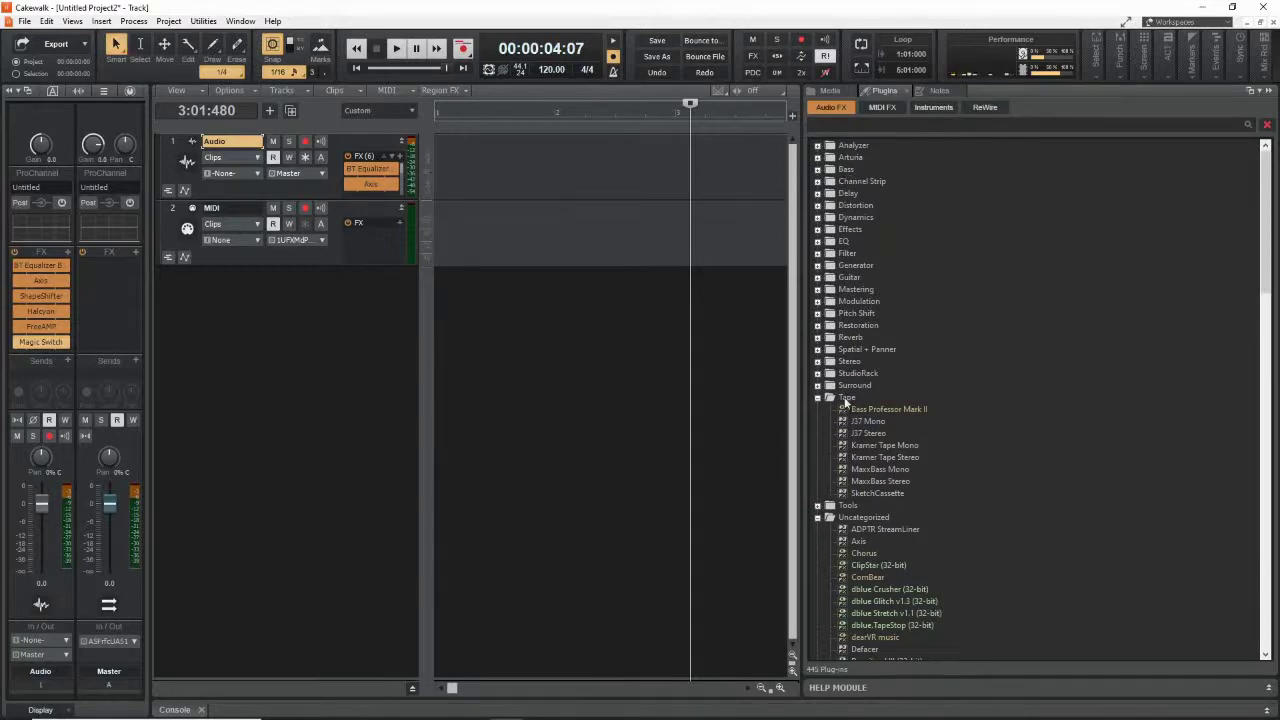
scroll(862, 424, "down", 12)
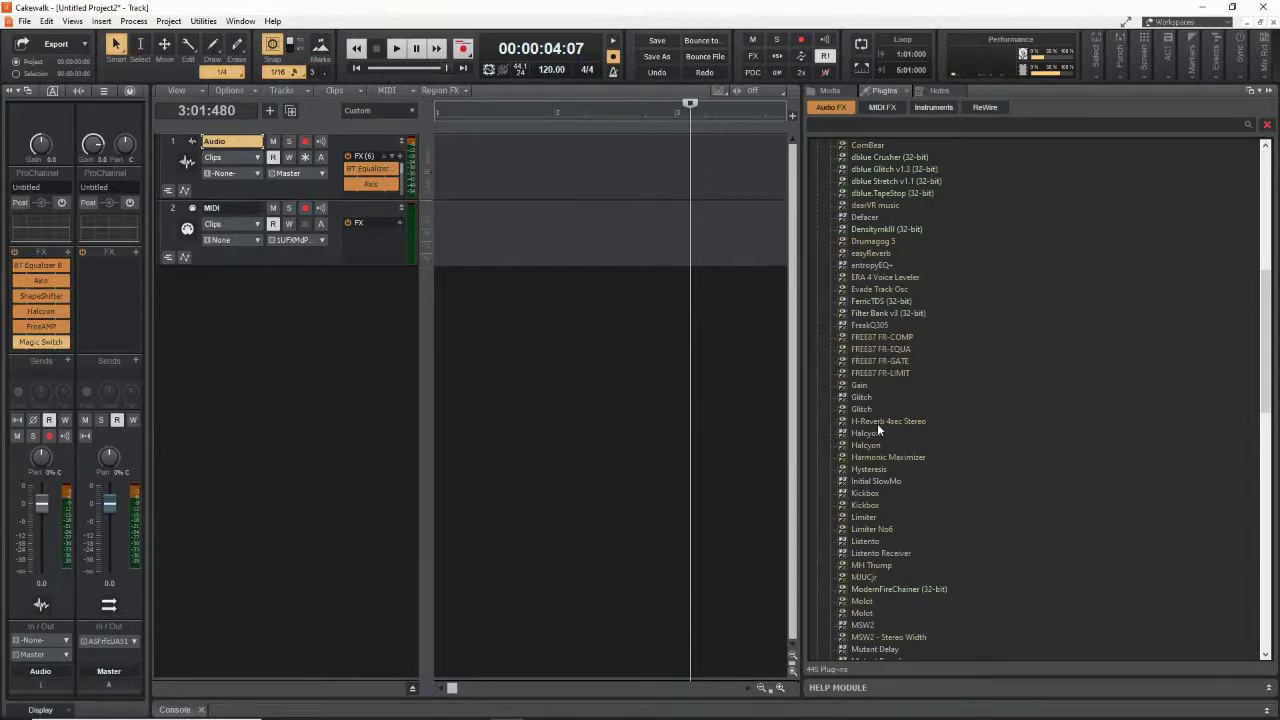
right_click(879, 425)
left_click(910, 433)
left_click(808, 435)
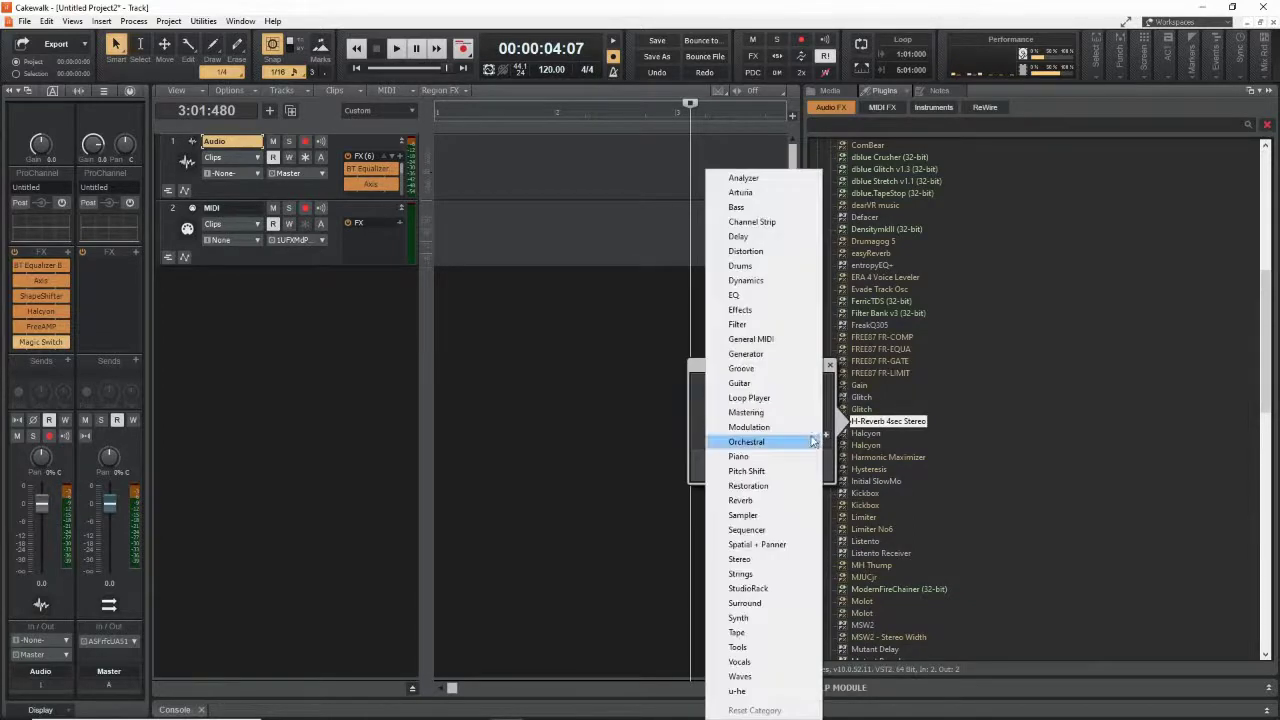
left_click(750, 499)
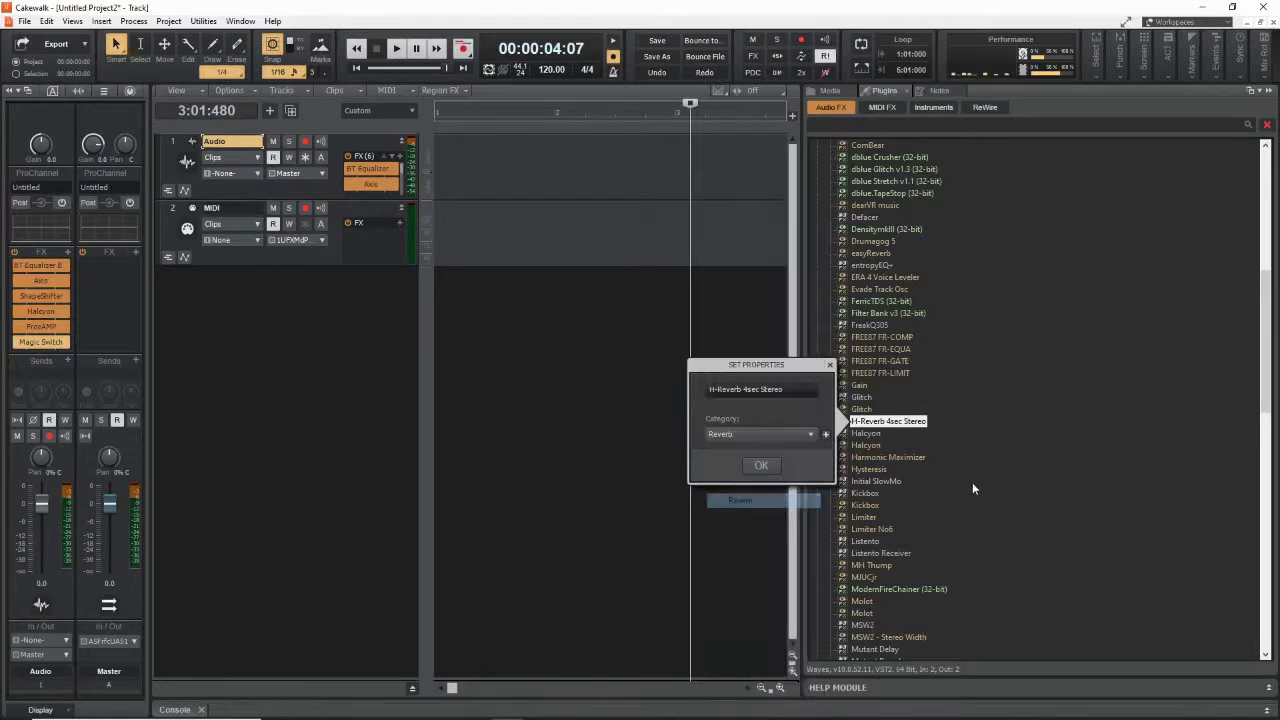
left_click(761, 465)
scroll(1047, 292, "up", 2)
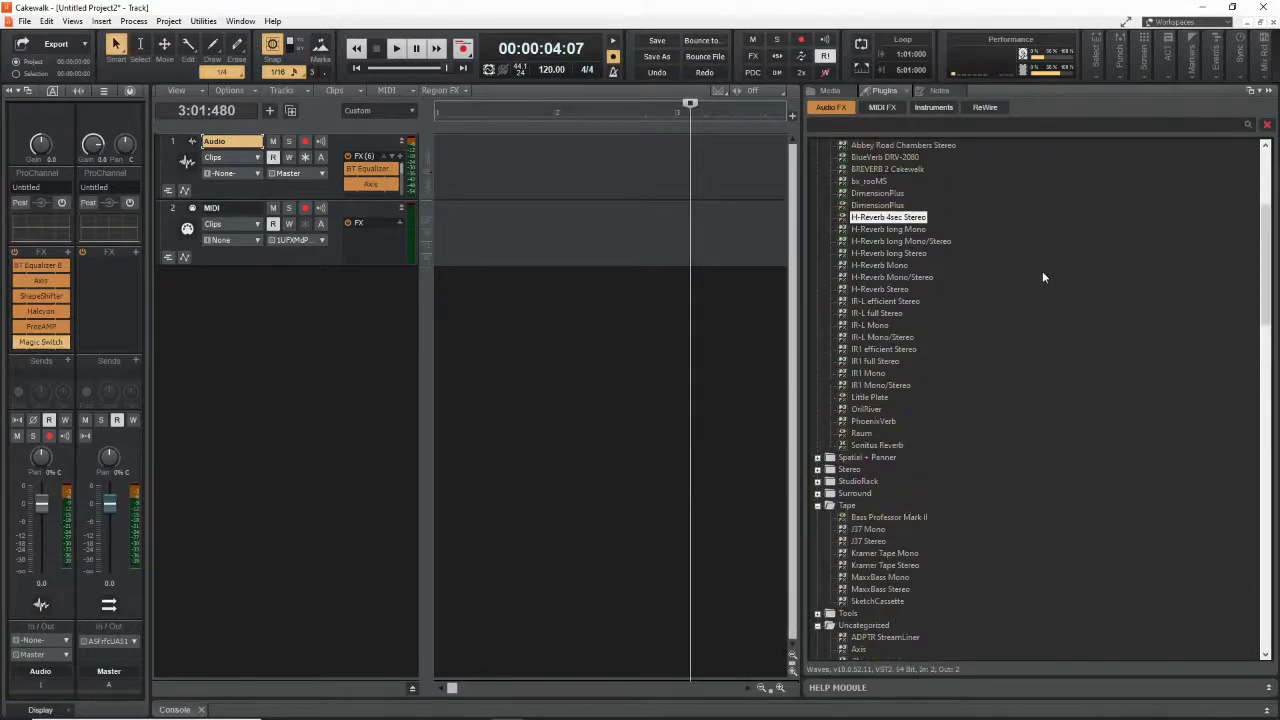
scroll(934, 414, "down", 20)
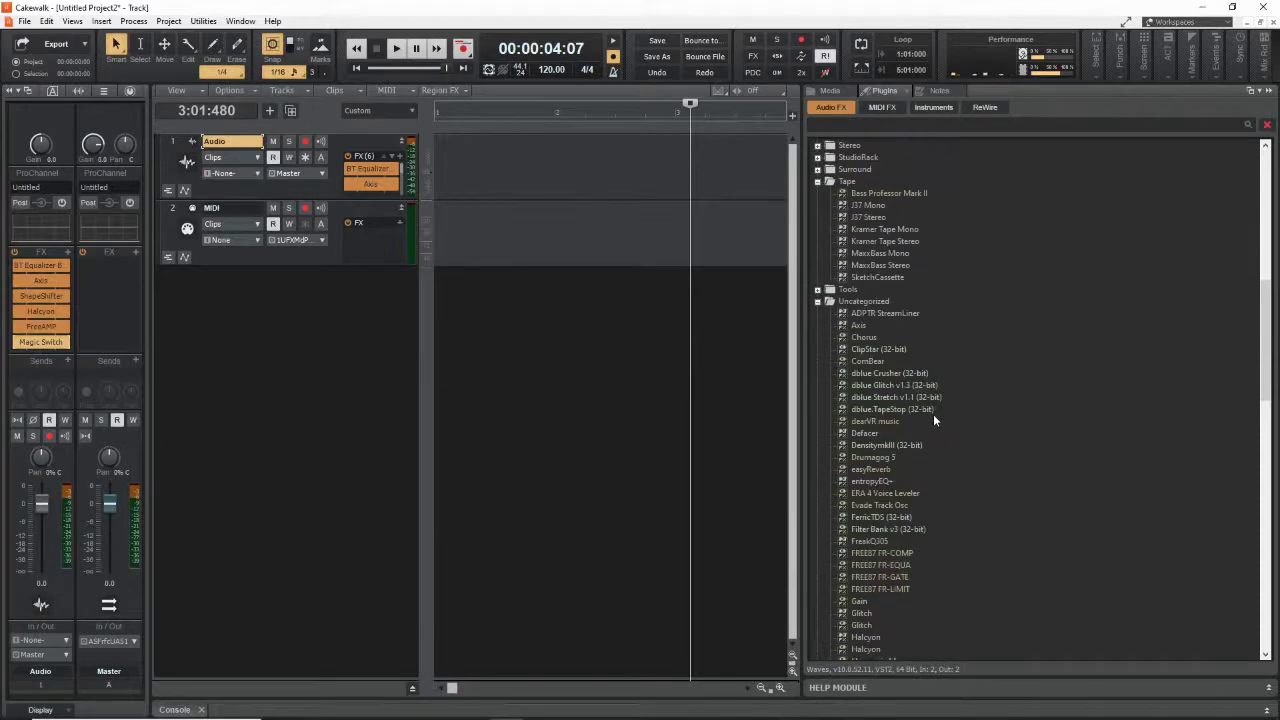
scroll(923, 437, "down", 5)
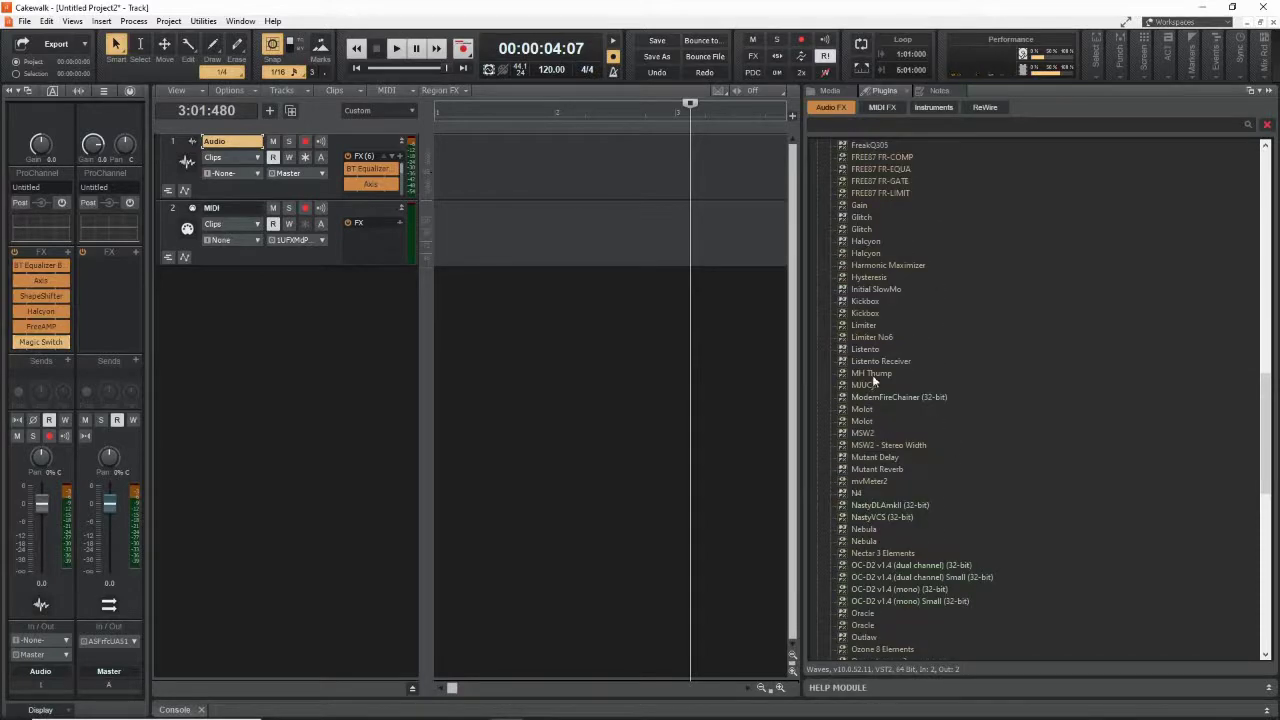
Add MH Thump as the seventh effect in the Audio track's FX rack and categorize it as Bass
left_click_drag(872, 373, 42, 345)
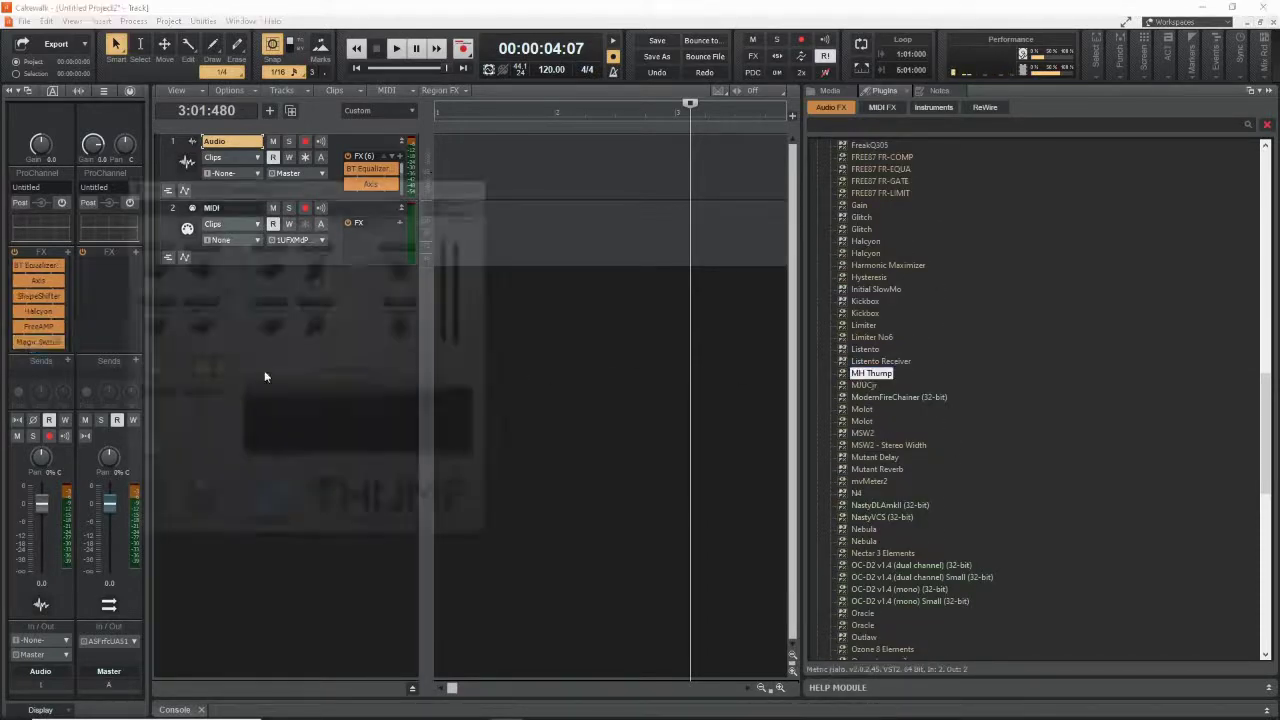
left_click(478, 183)
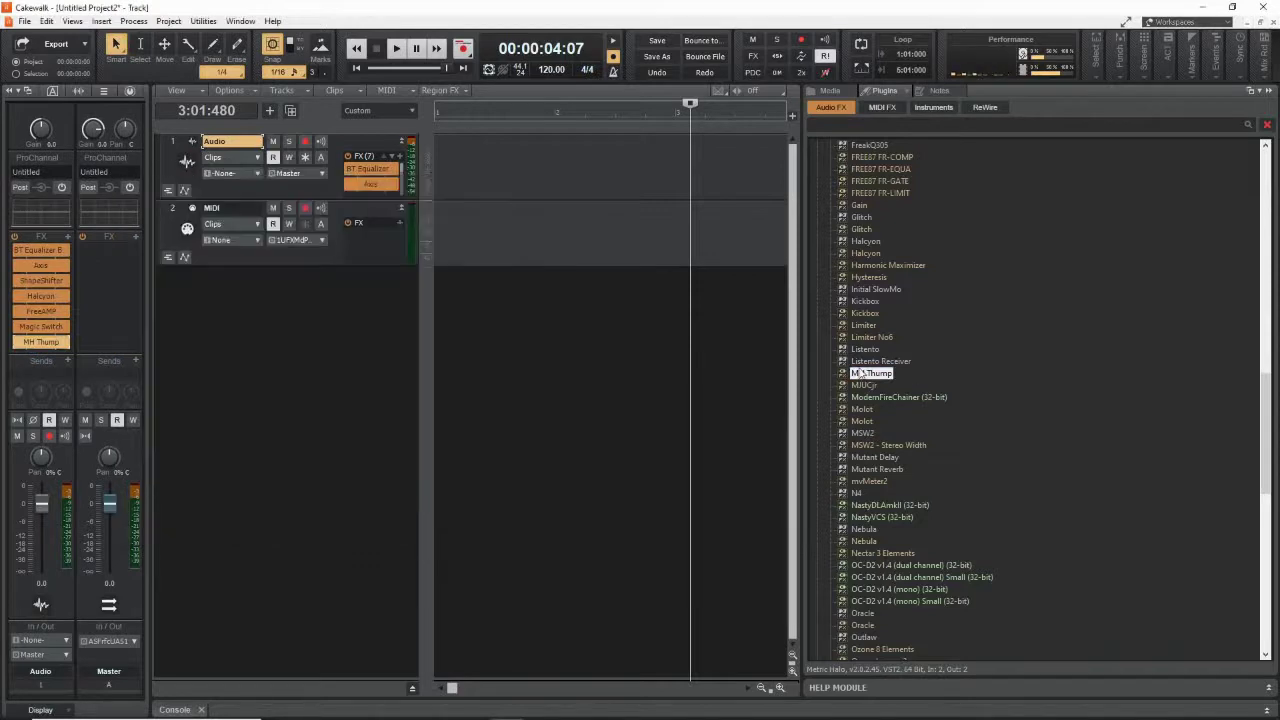
left_click(768, 389)
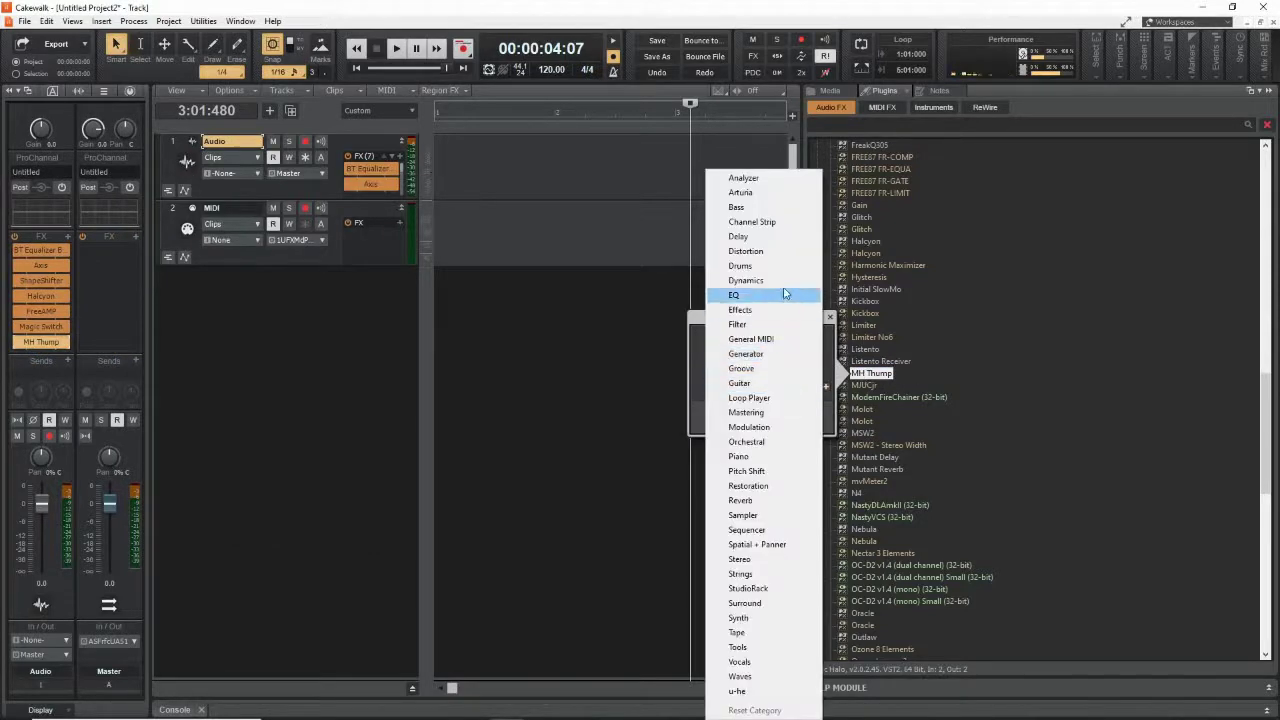
left_click(780, 210)
left_click(771, 410)
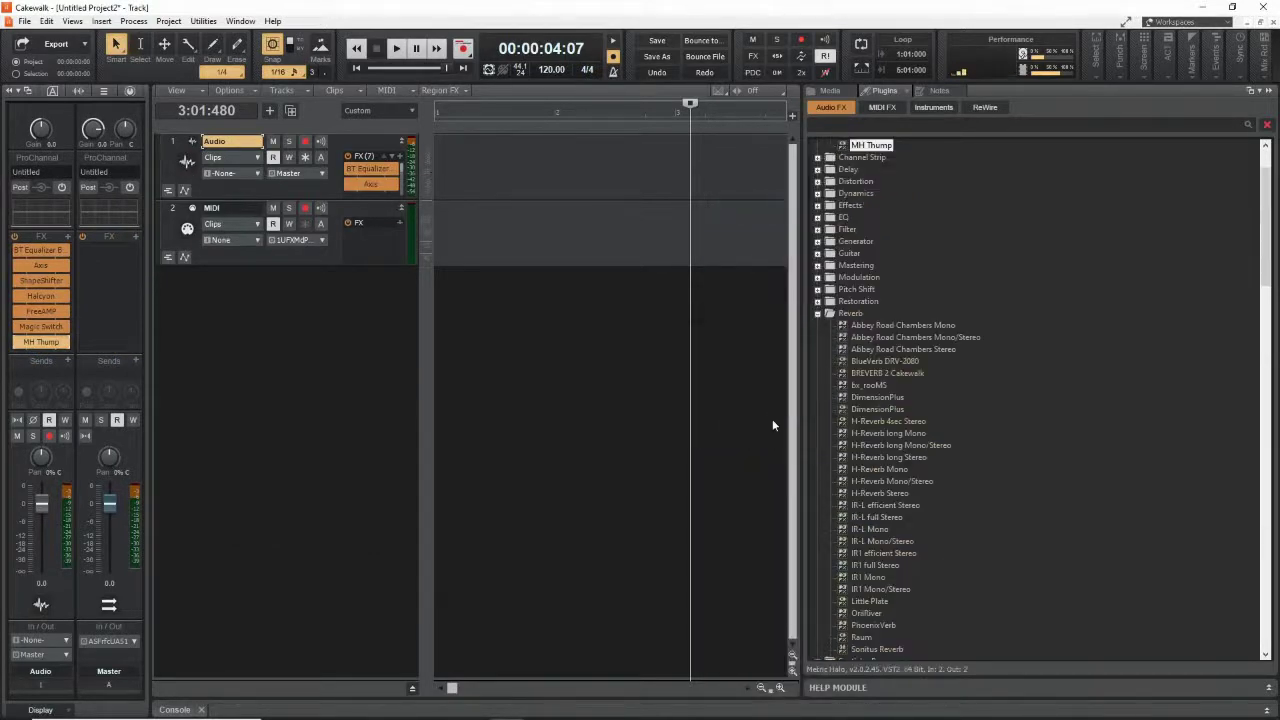
scroll(843, 448, "up", 2)
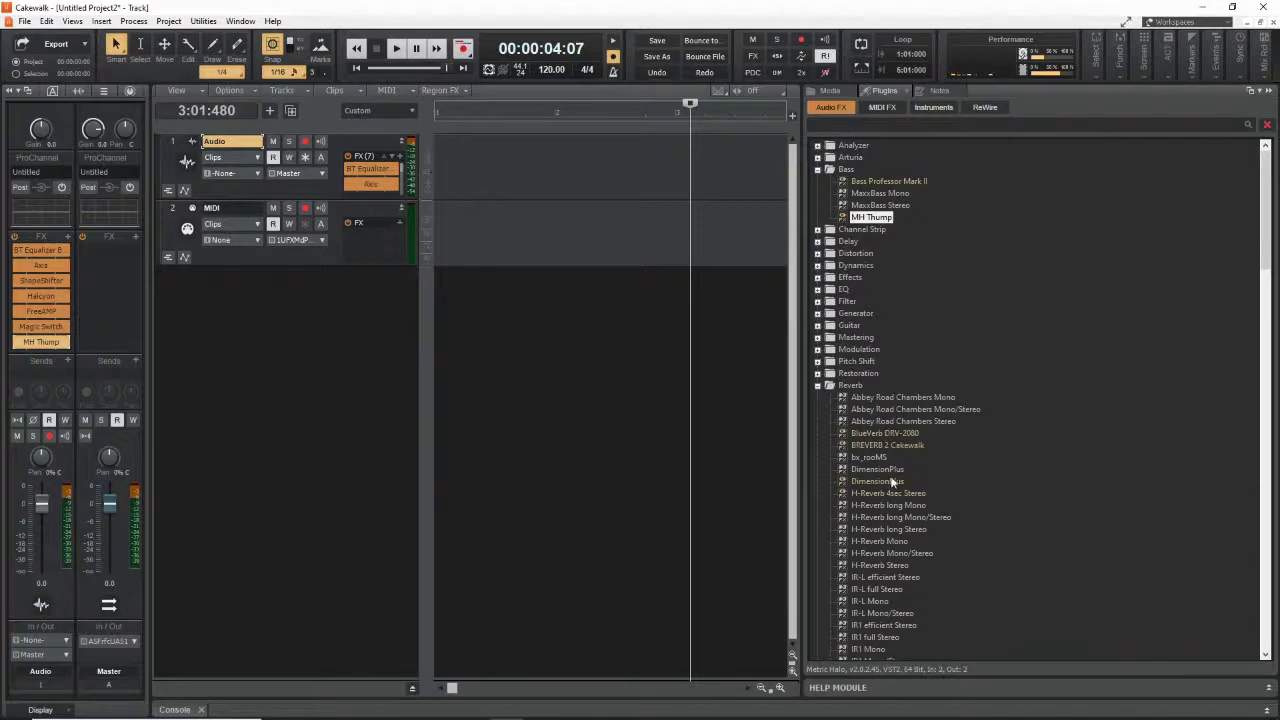
scroll(880, 482, "down", 10)
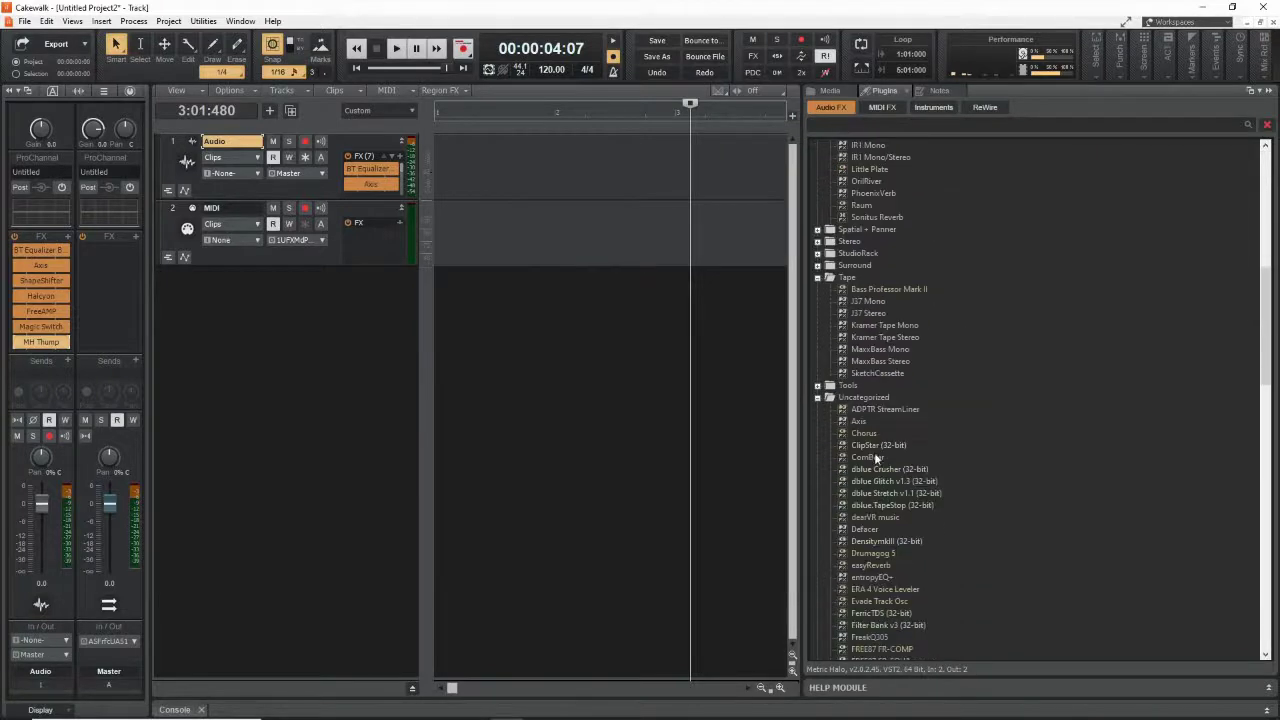
Change ClipStar (32-bit)'s category from Uncategorized to Bass in its properties
double_click(878, 445)
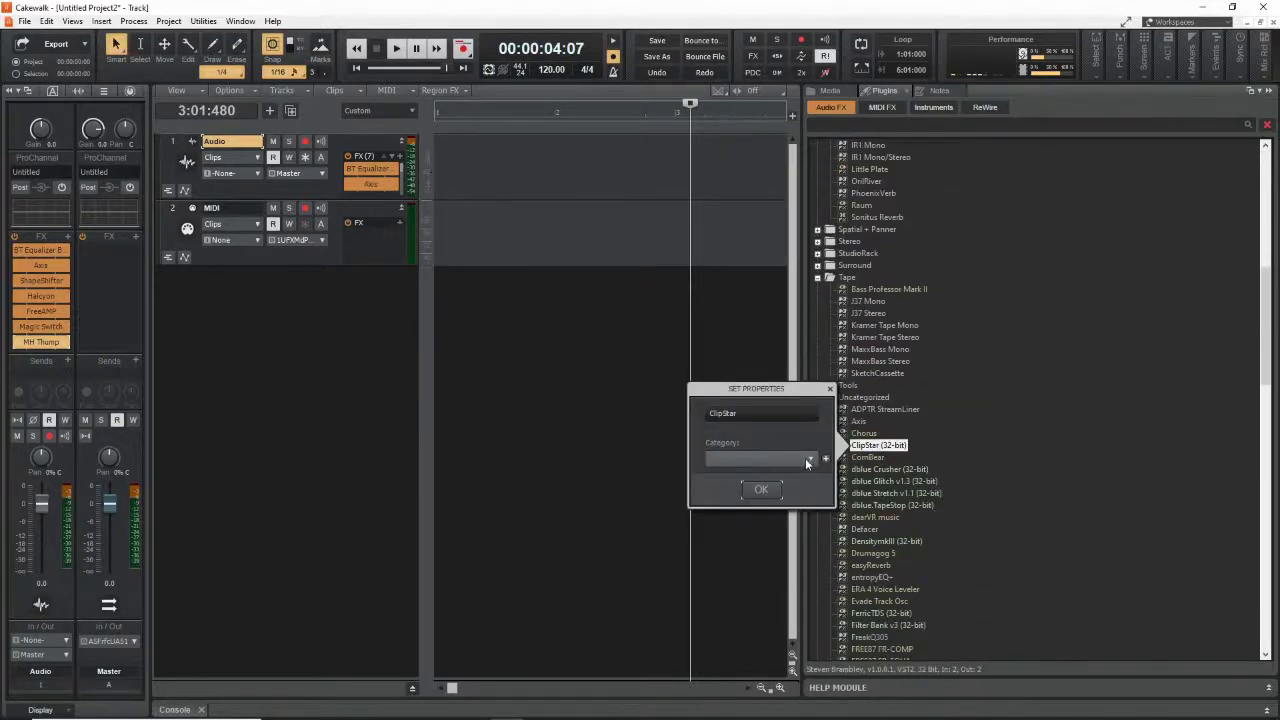
left_click(807, 463)
left_click(760, 207)
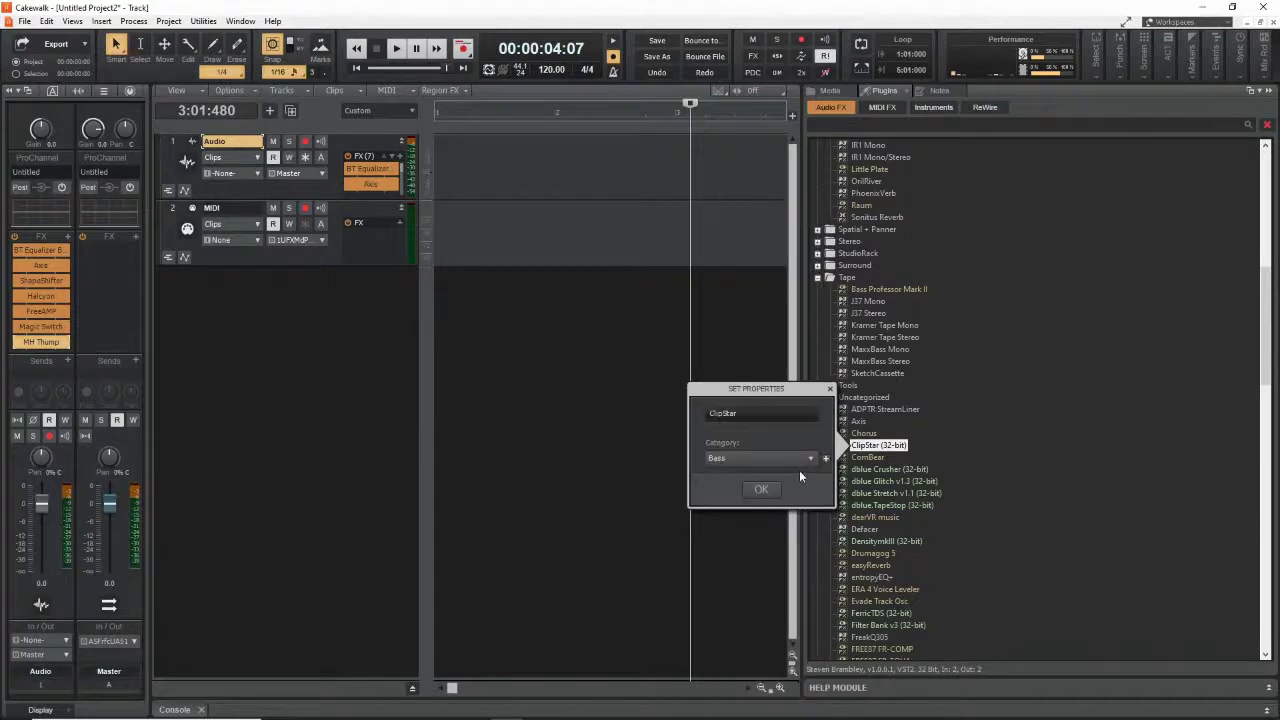
left_click(775, 488)
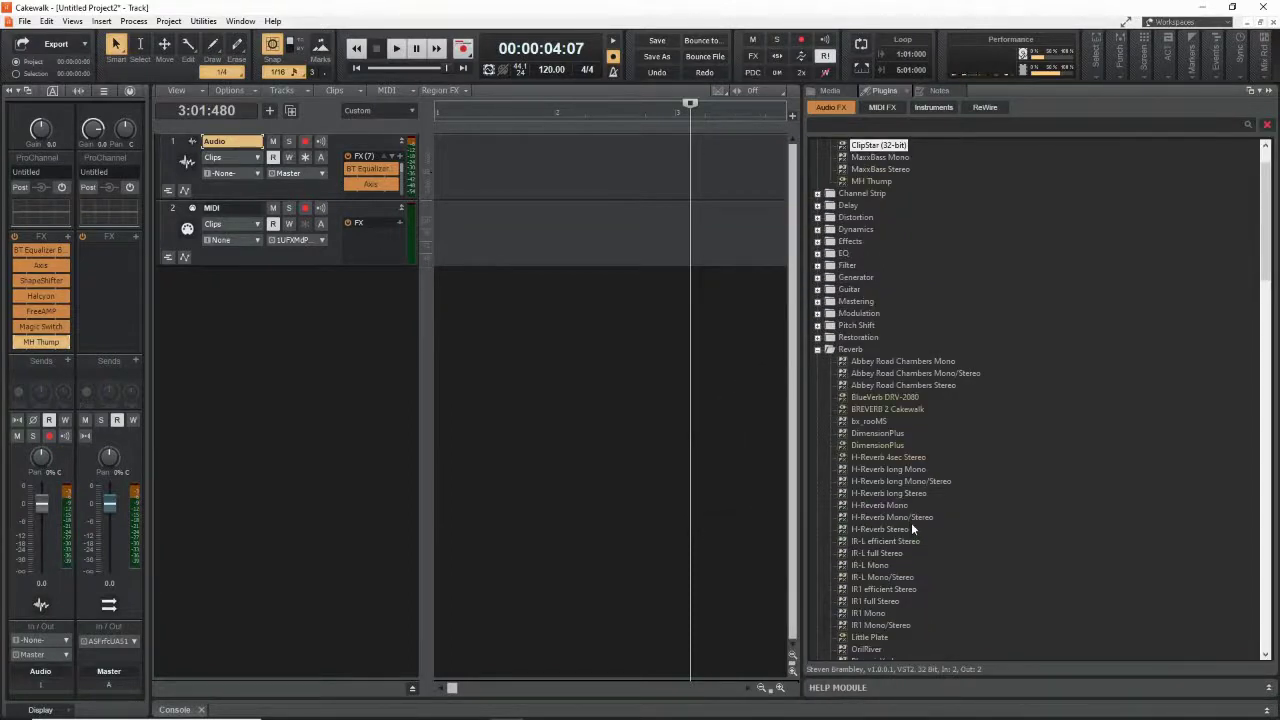
scroll(911, 522, "down", 15)
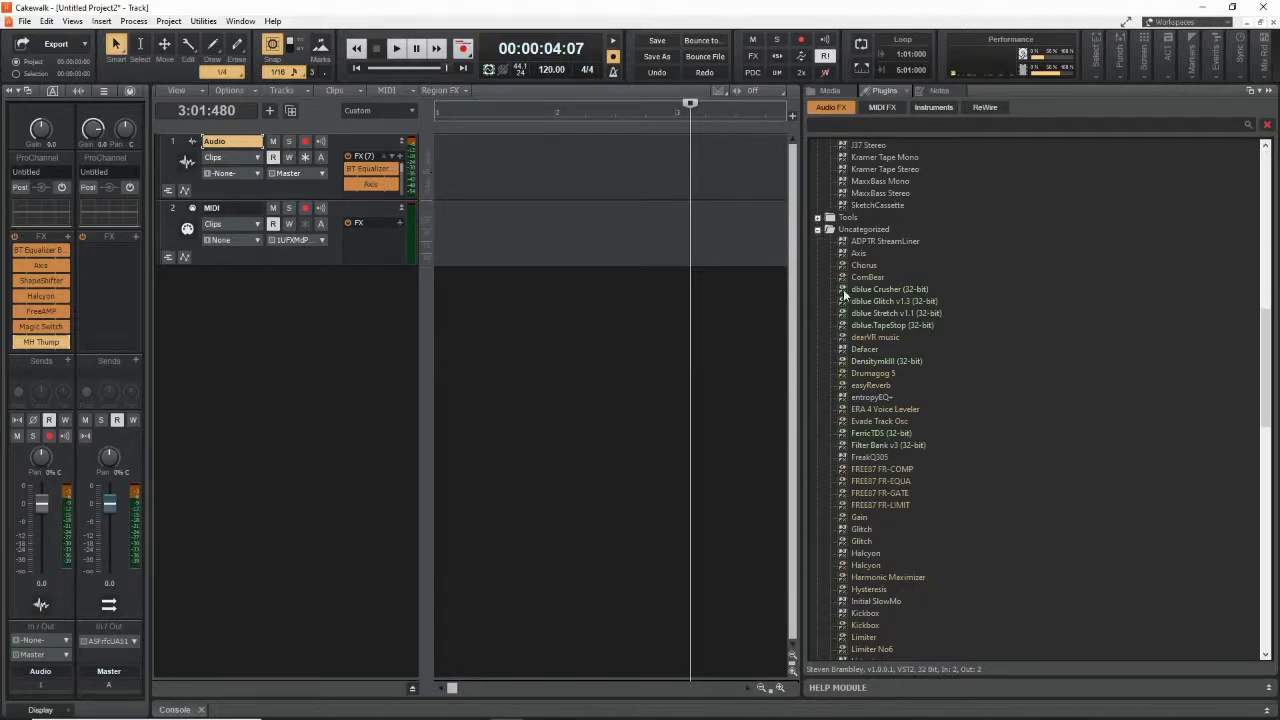
scroll(900, 272, "up", 4)
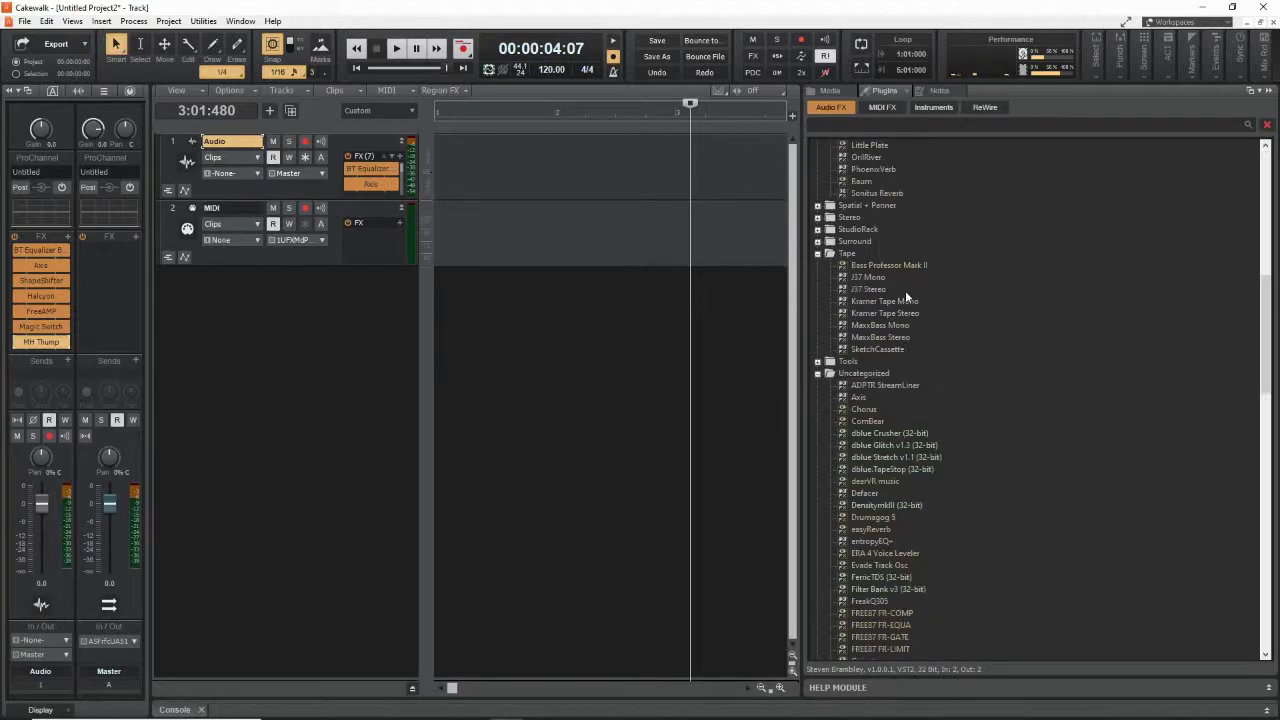
scroll(939, 388, "down", 11)
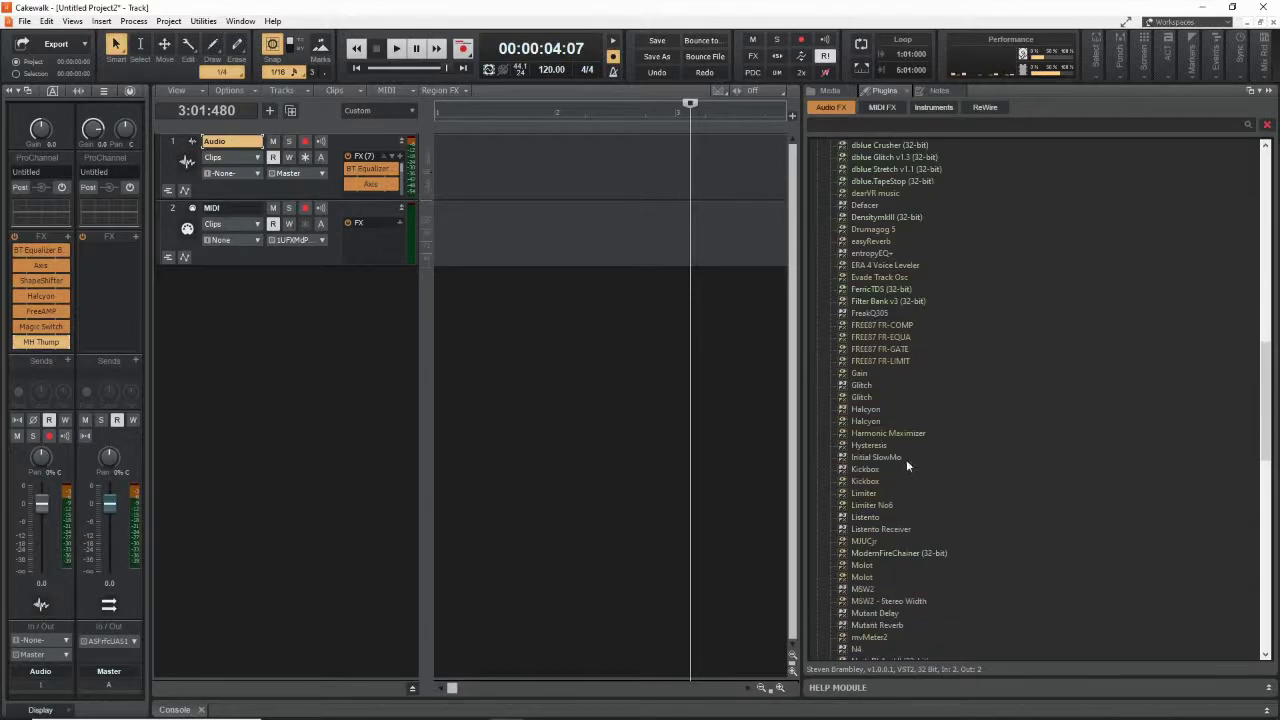
scroll(914, 460, "up", 11)
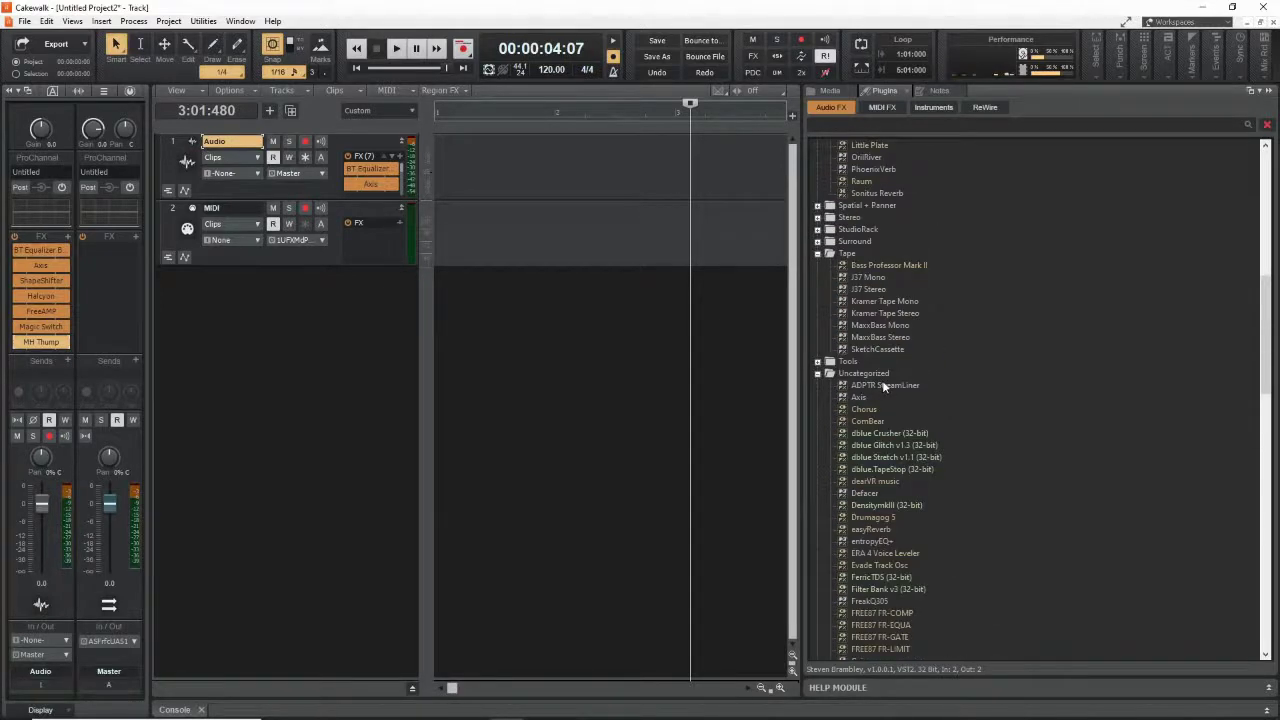
scroll(882, 386, "down", 7)
scroll(877, 390, "up", 17)
scroll(852, 377, "up", 4)
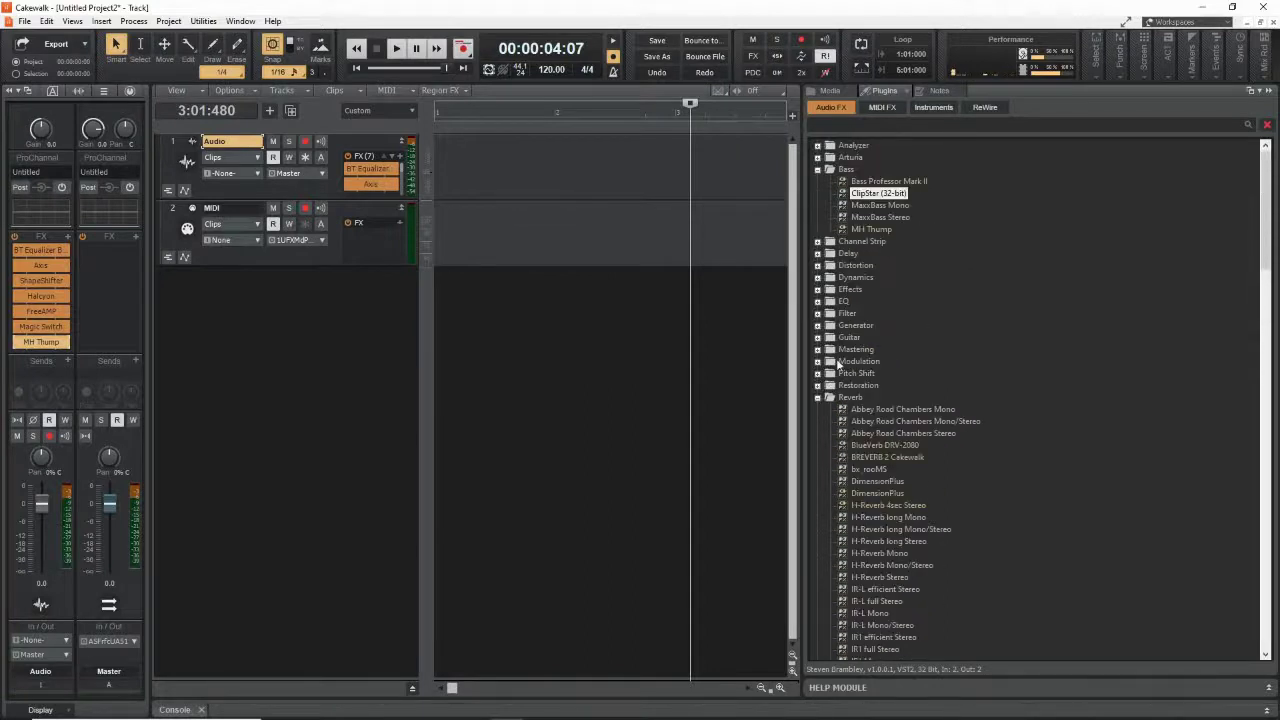
Collapse the Bass, Reverb, Tape and Uncategorized category folders in the Plug-in Browser
left_click(817, 145)
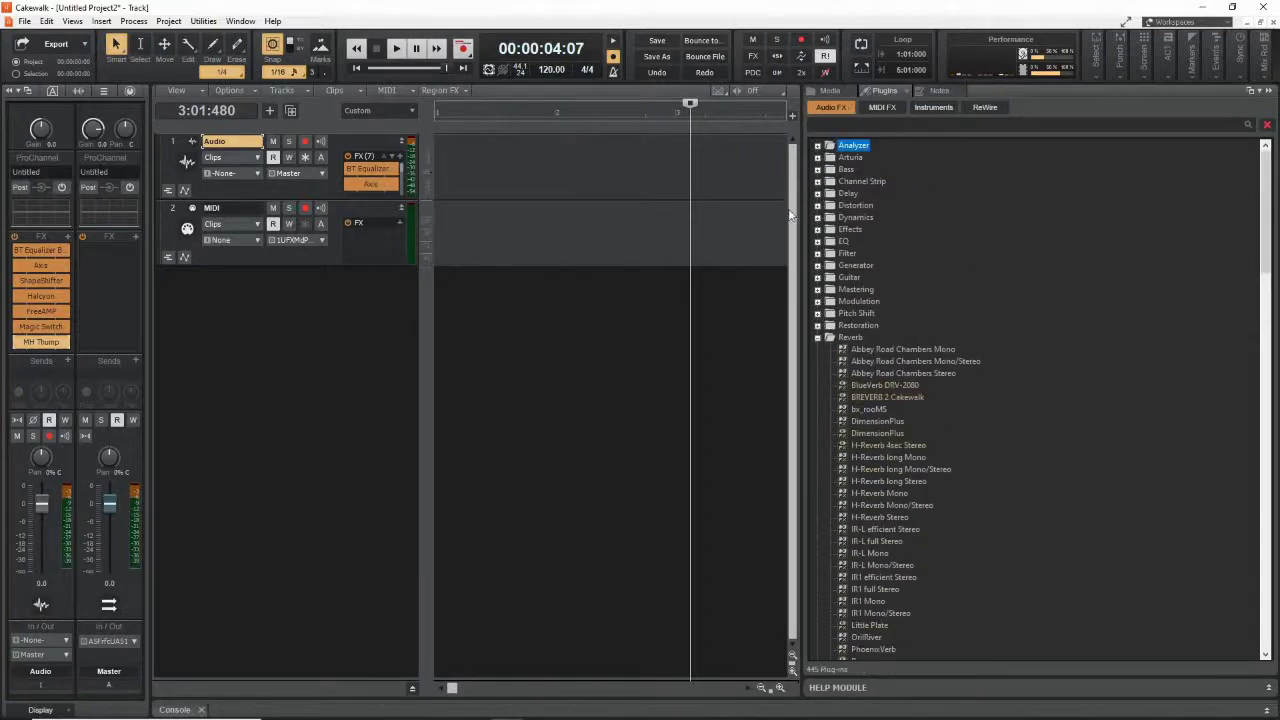
left_click(817, 337)
scroll(895, 283, "down", 5)
scroll(895, 282, "up", 5)
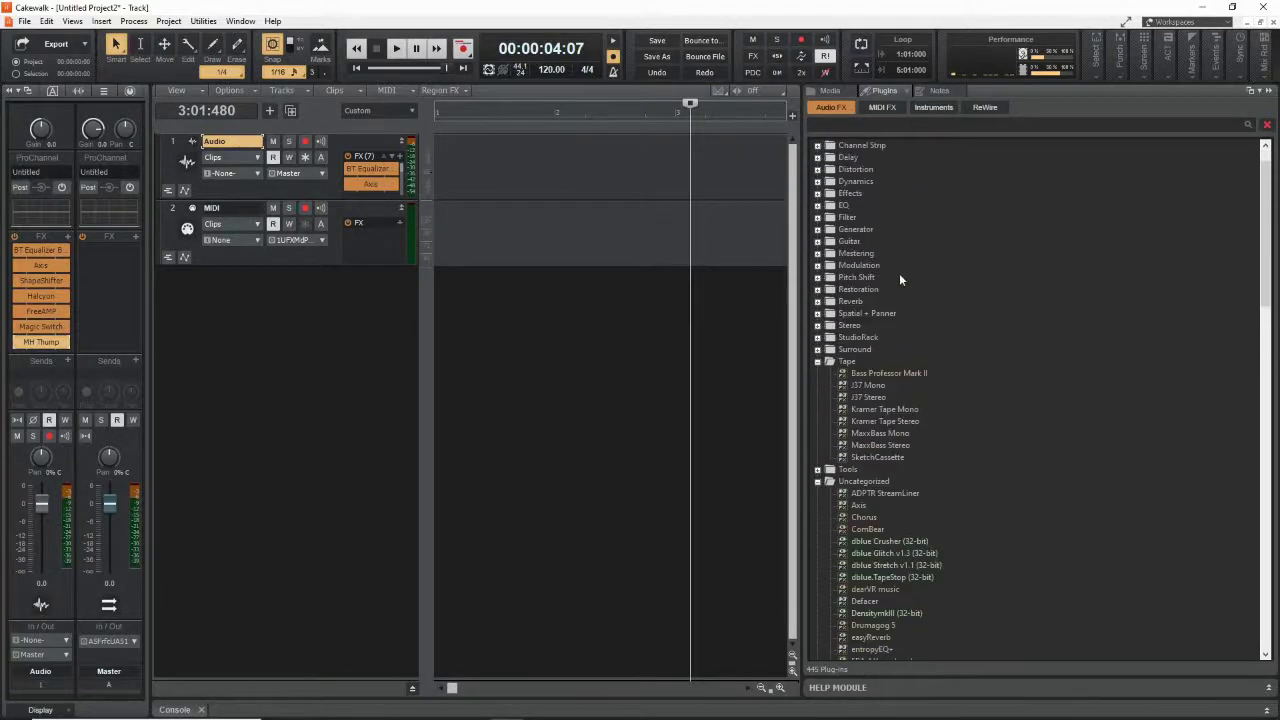
right_click(67, 233)
left_click(333, 412)
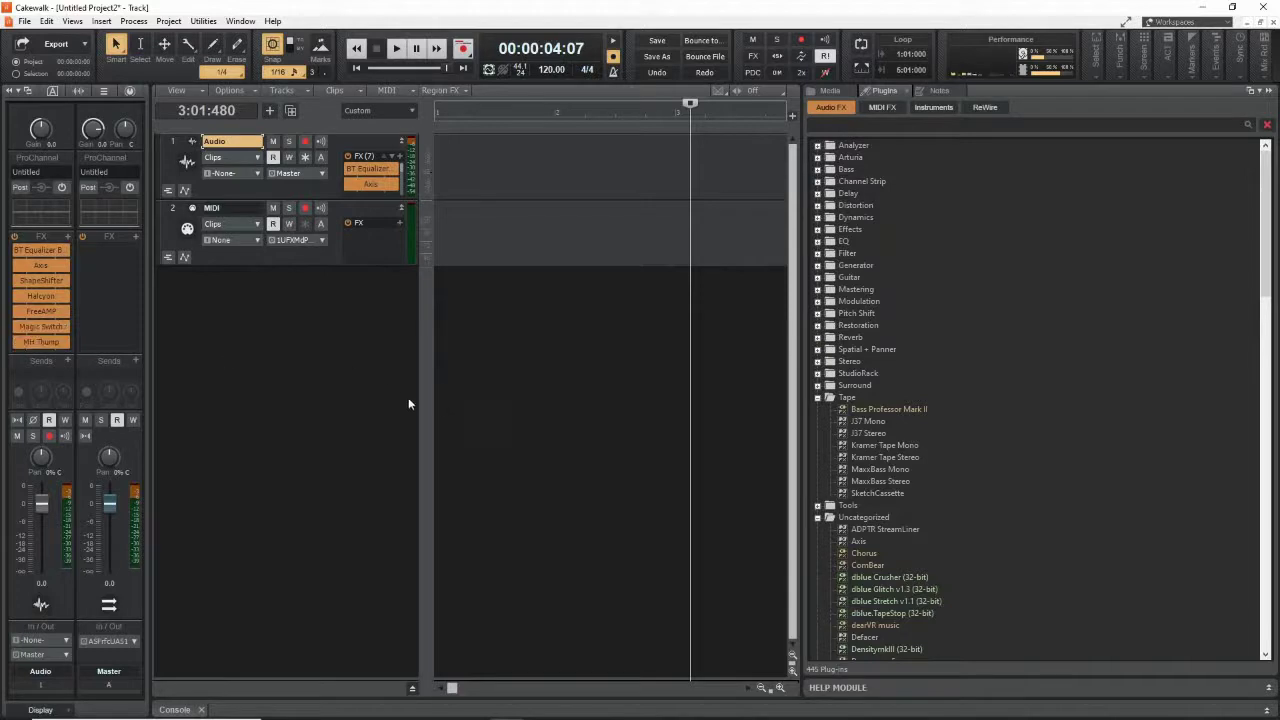
left_click(817, 397)
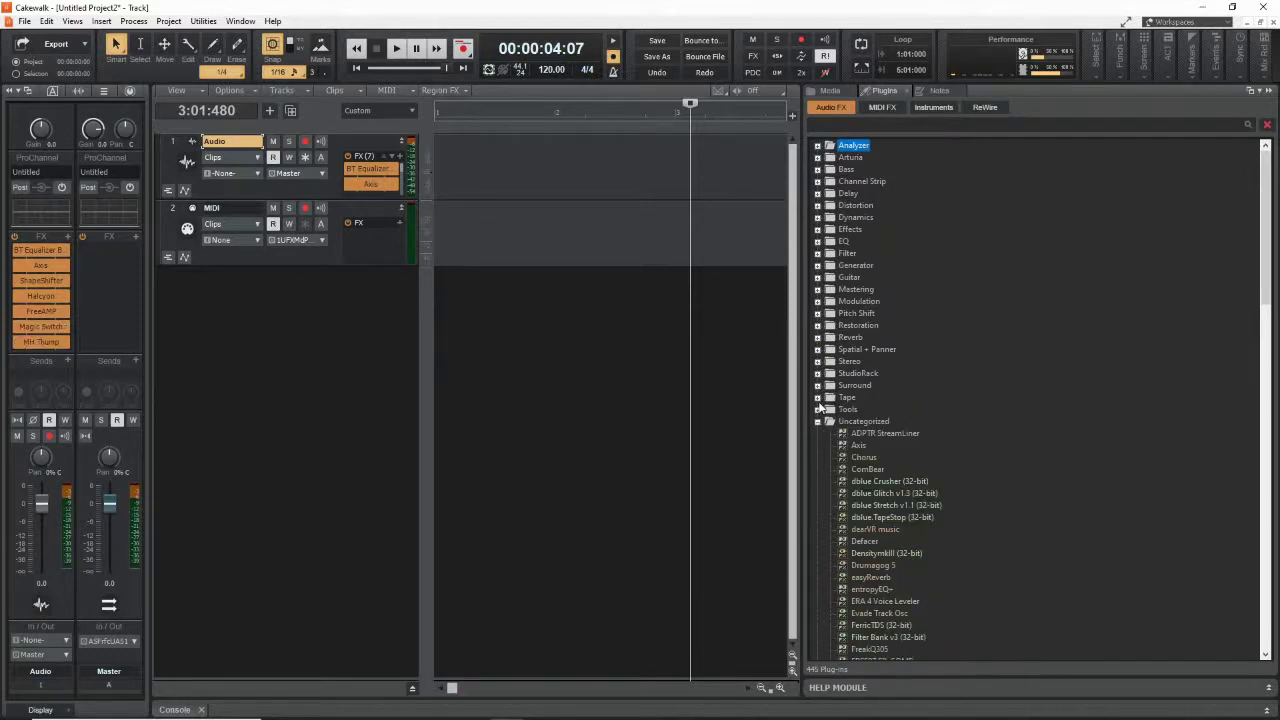
left_click(816, 424)
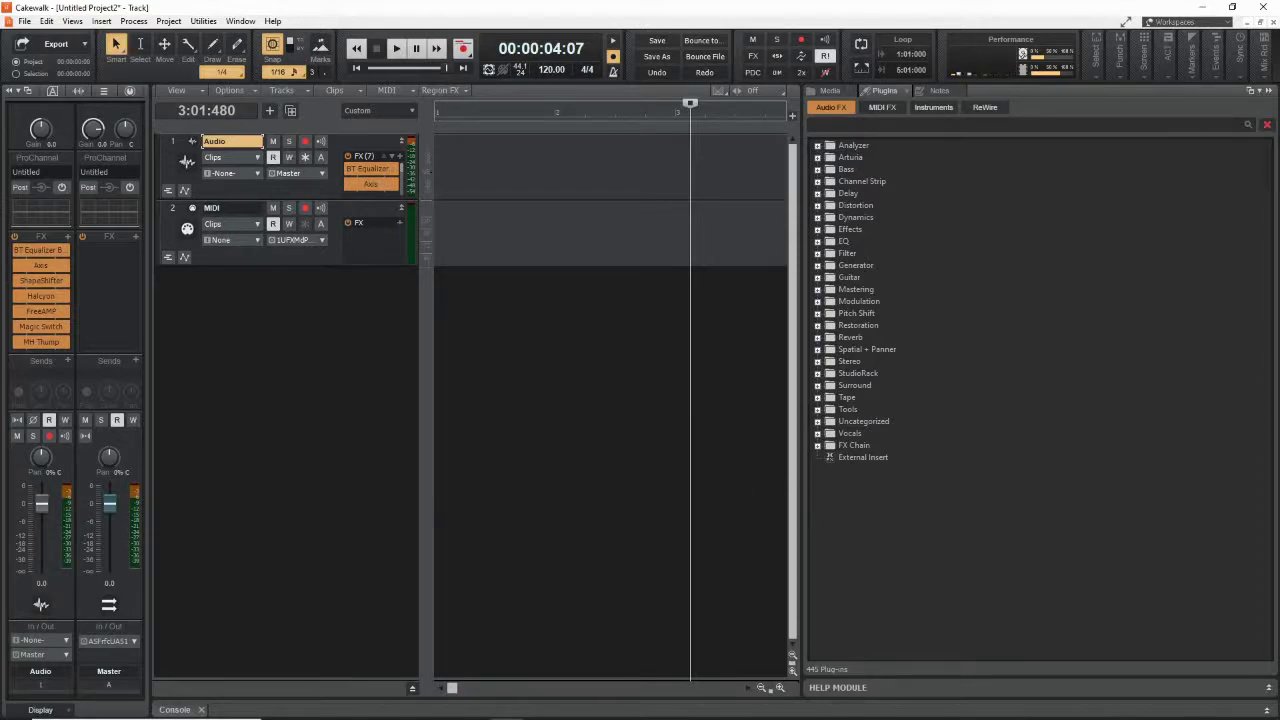
Switch to OBS, dismiss its connection error, and stop the screen recording
left_click(473, 714)
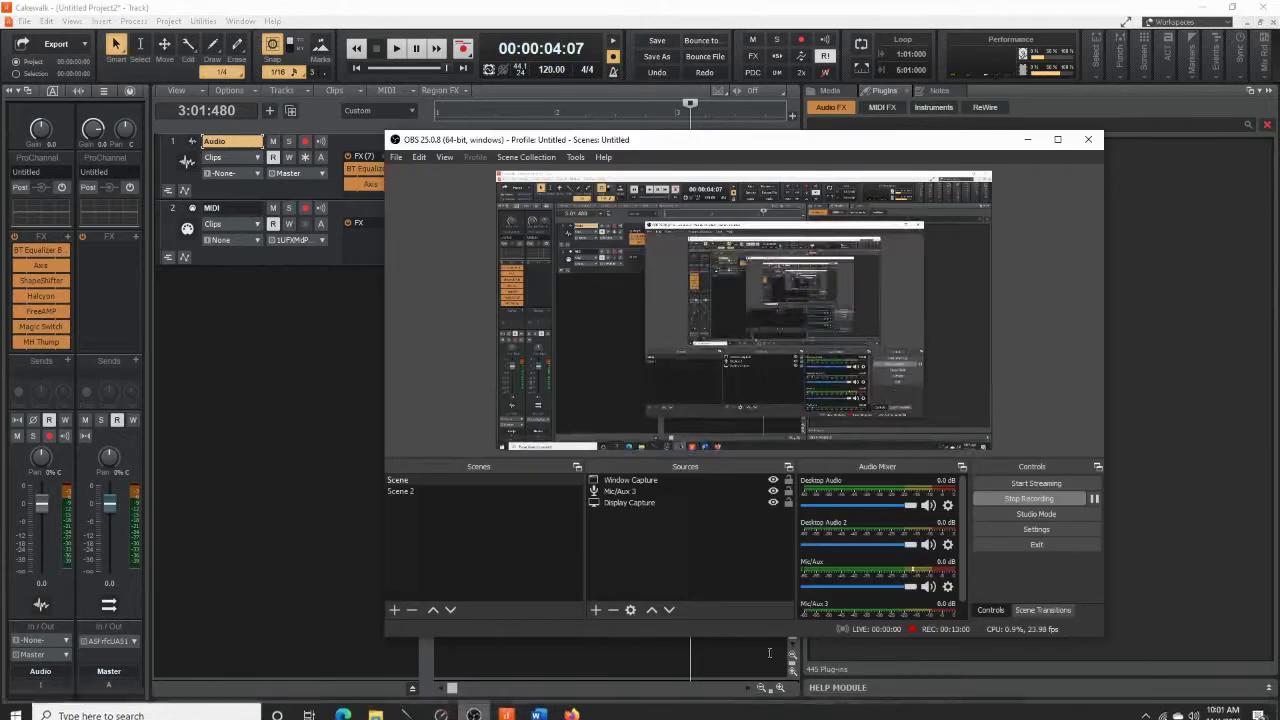
left_click(1036, 483)
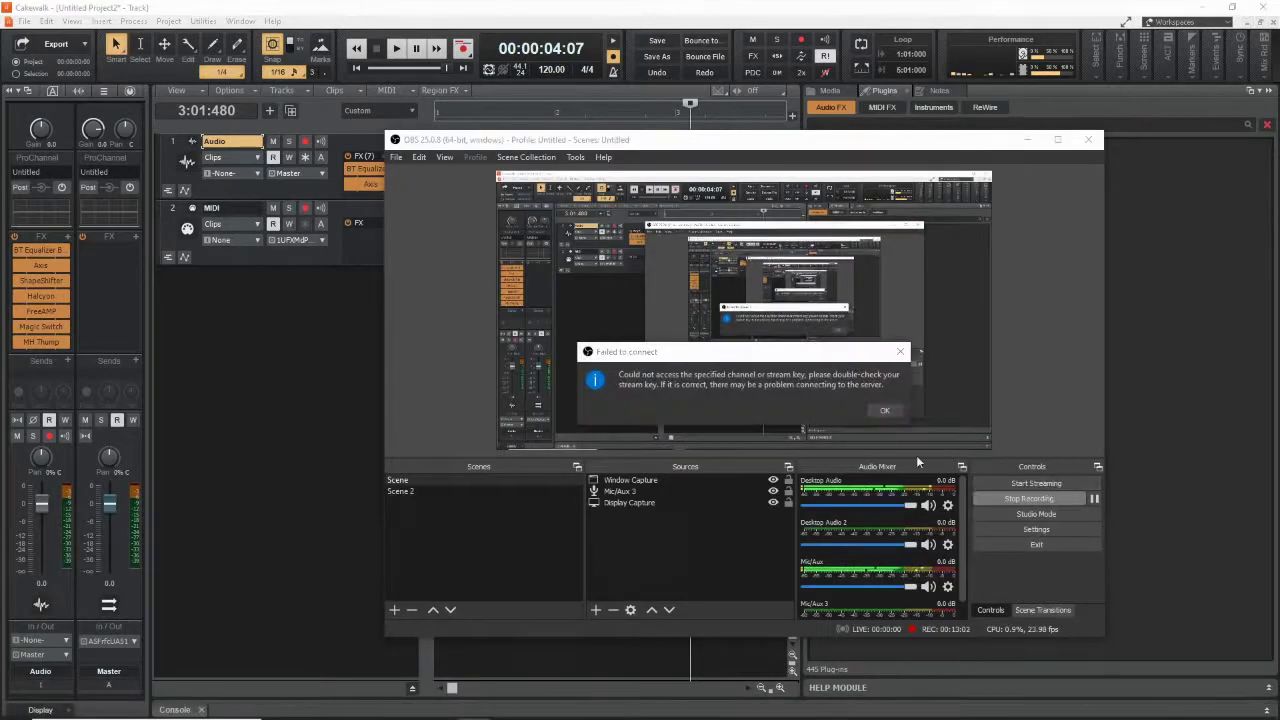
left_click(884, 410)
left_click(1036, 498)
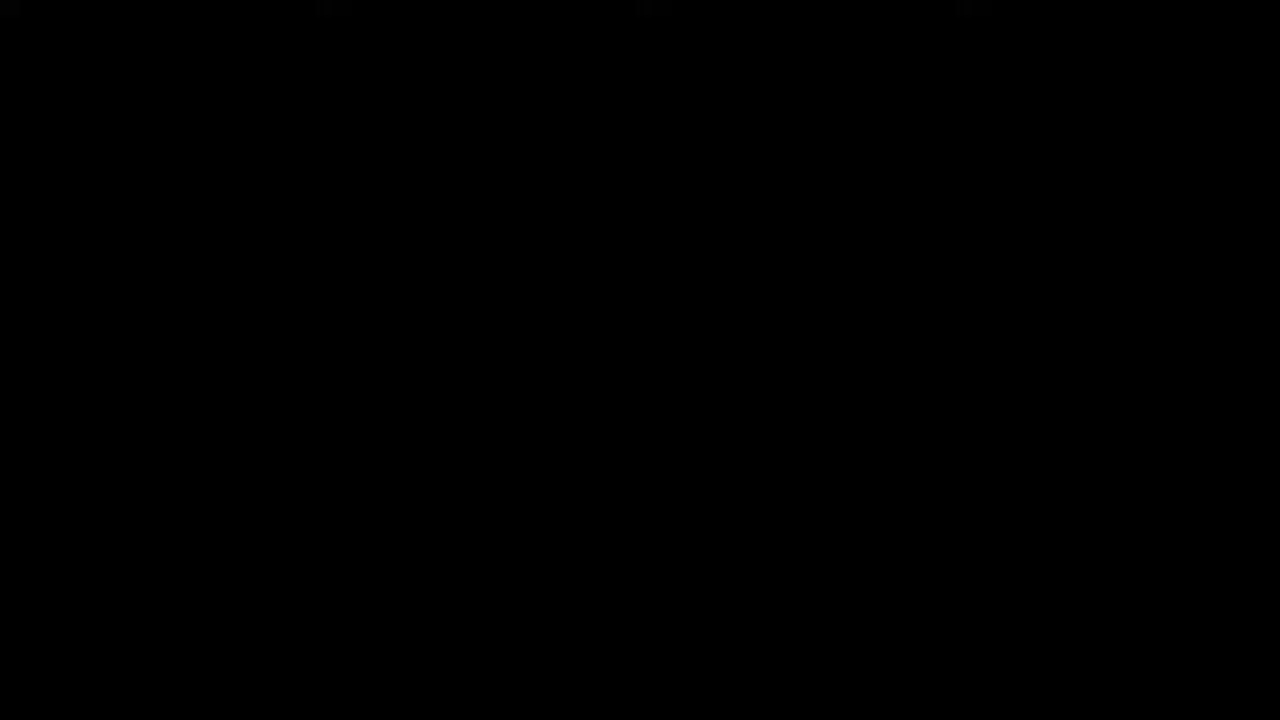